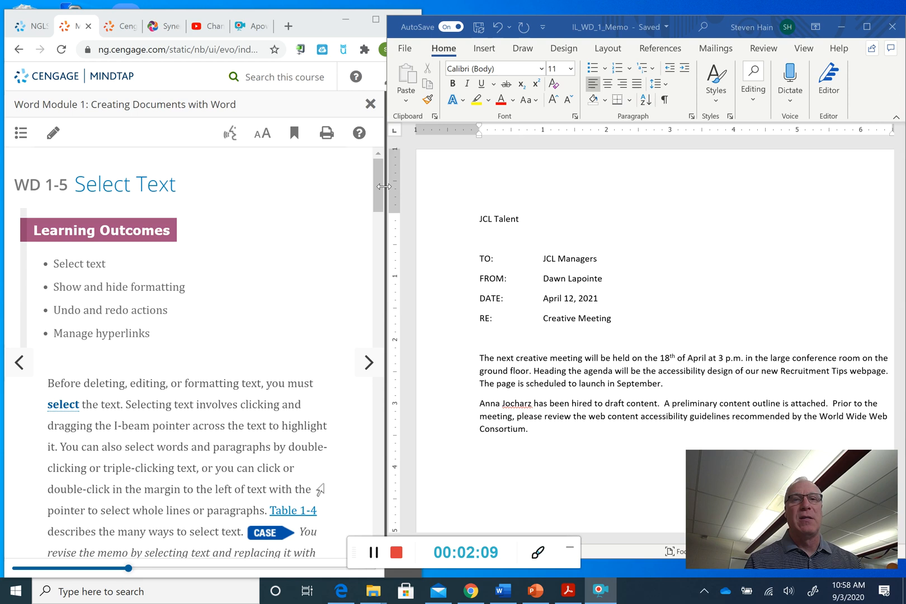
Consult the textbook's Table 1-4 on methods for selecting text
drag(378, 185, 380, 198)
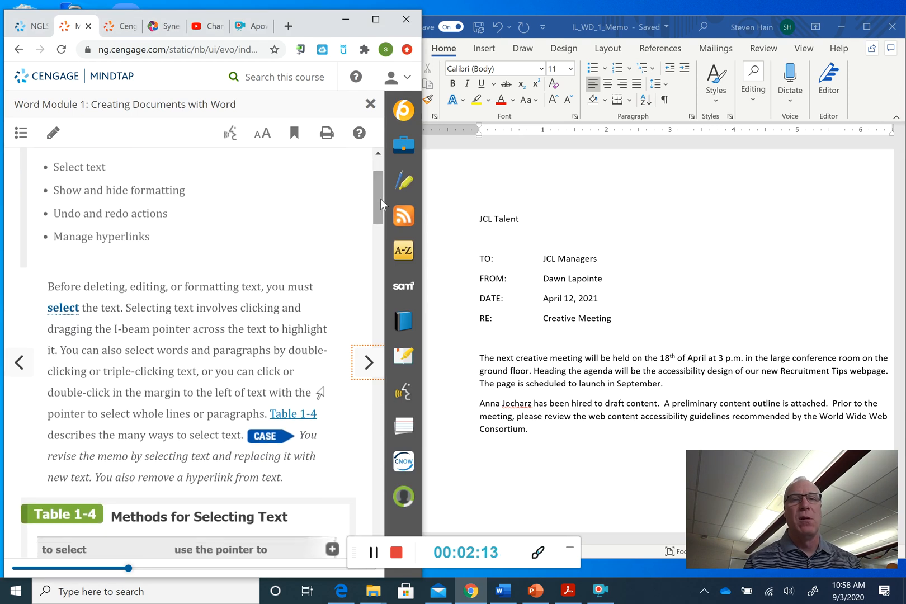
click(353, 208)
scroll(352, 208, up, 1)
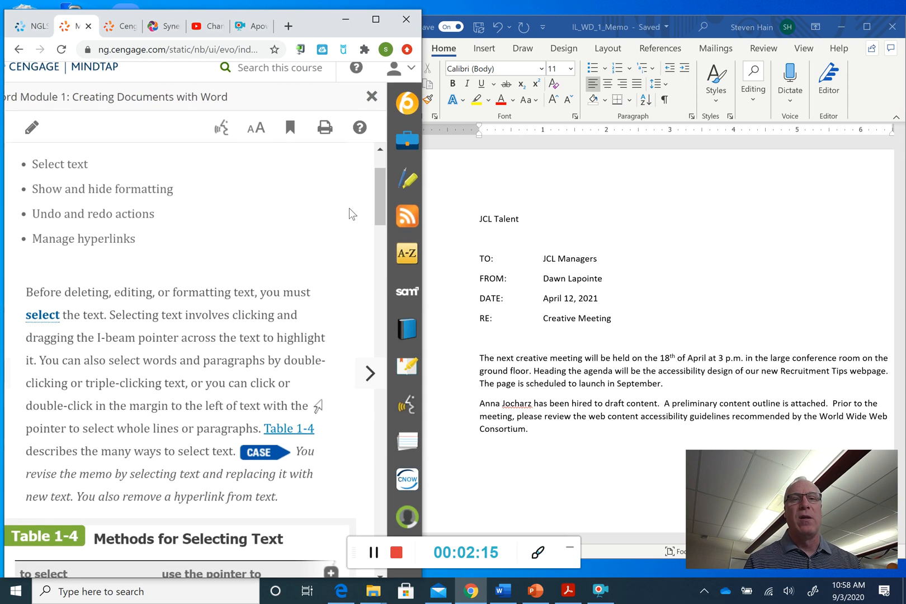
scroll(385, 219, down, 4)
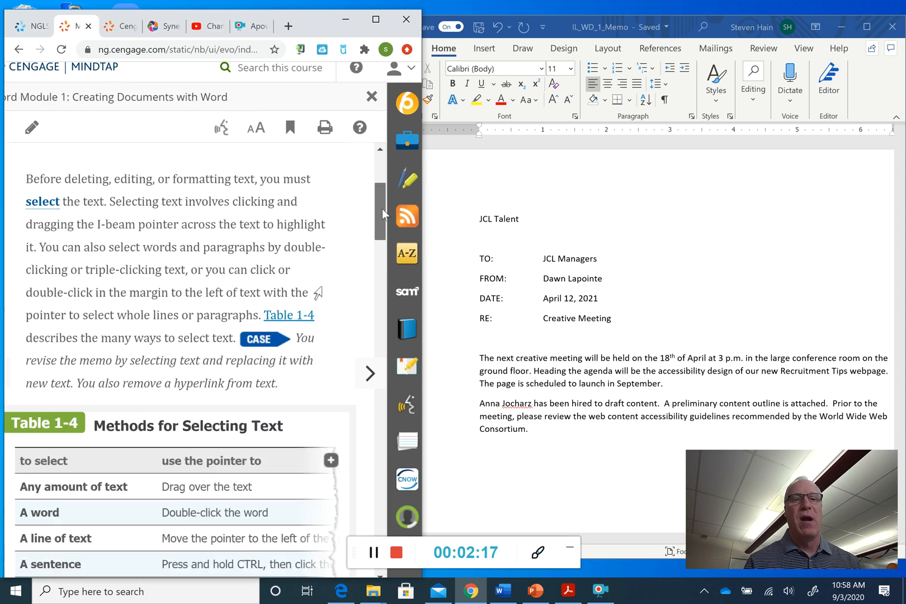
drag(384, 220, 384, 229)
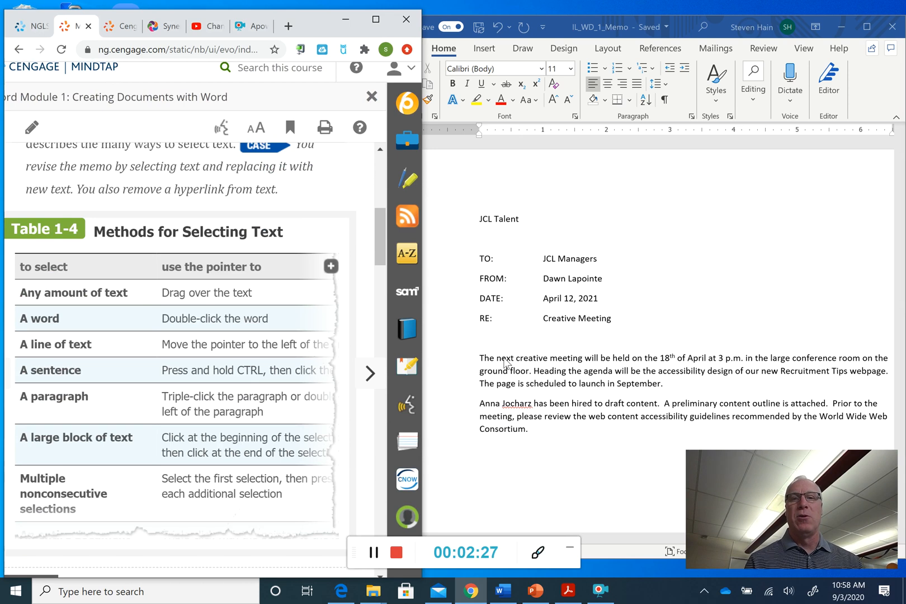
Practise selecting the text of the memo's first body paragraph, and the single word "creative", clearing each selection
click(475, 363)
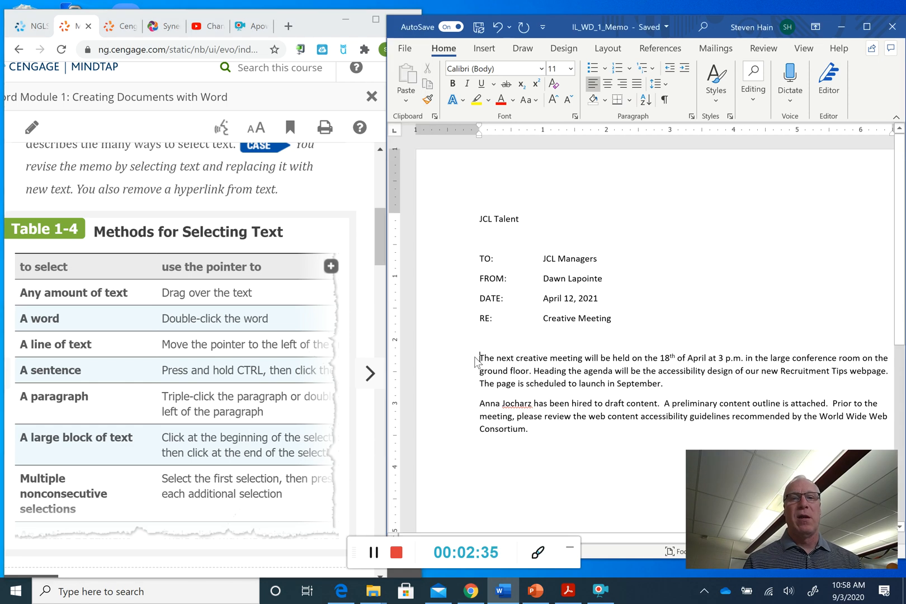
drag(479, 360, 660, 383)
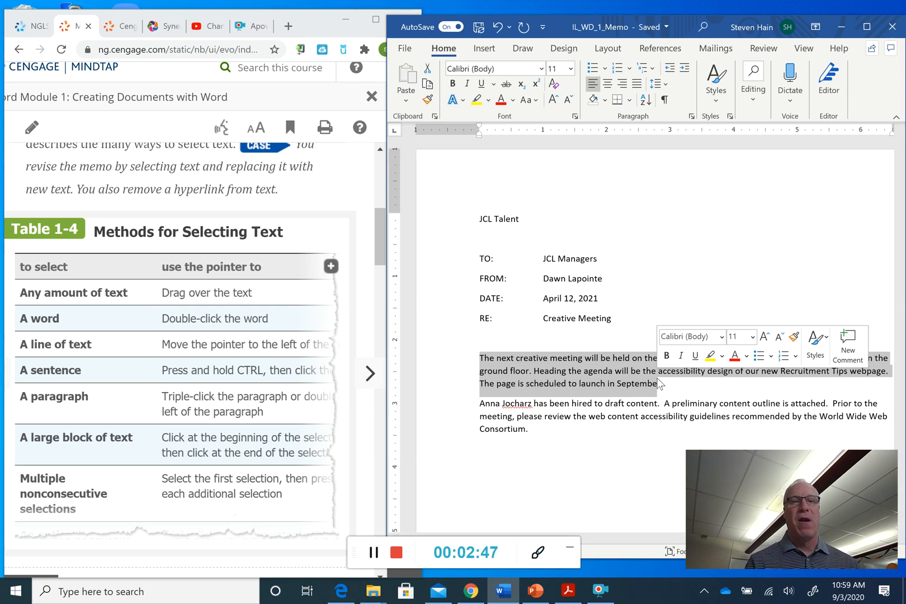
click(532, 359)
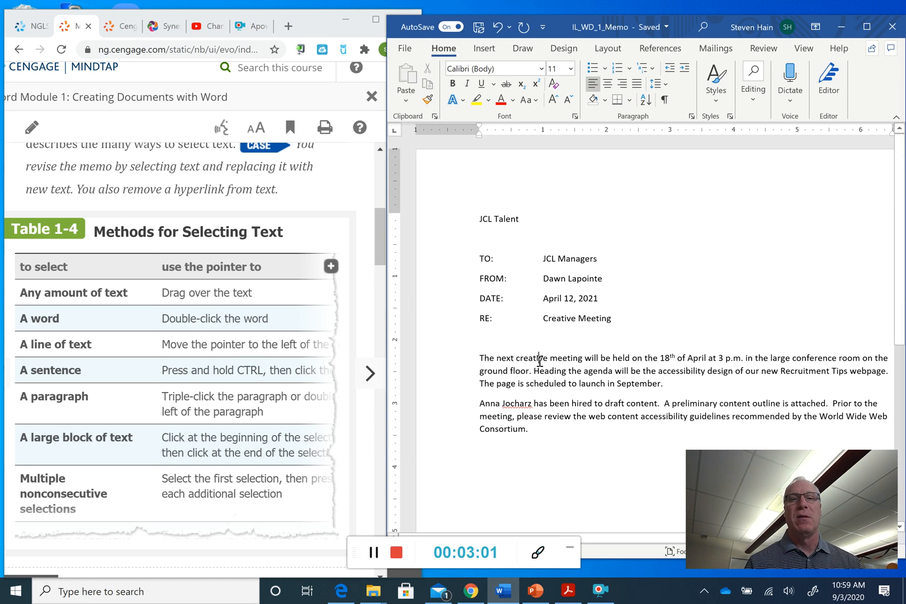
double_click(539, 359)
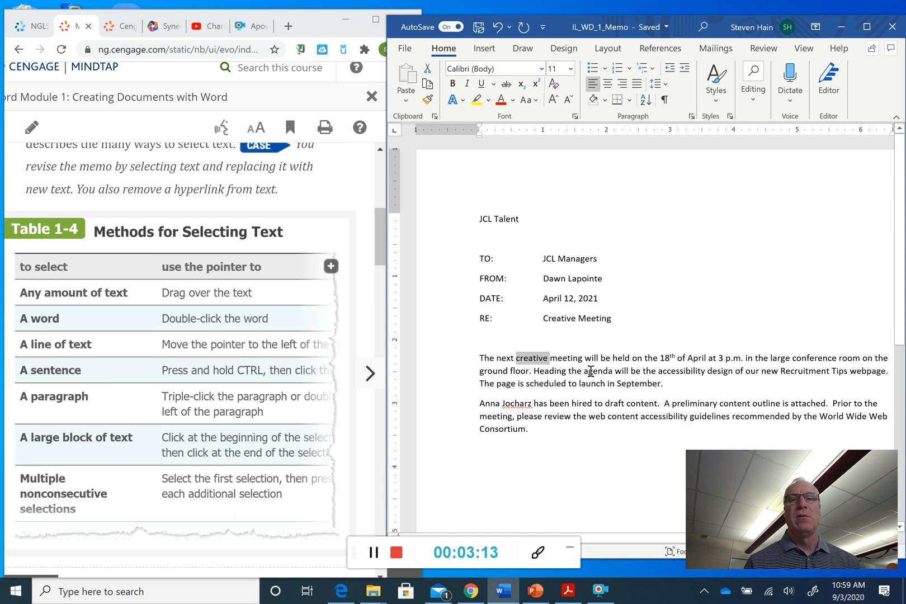
click(587, 371)
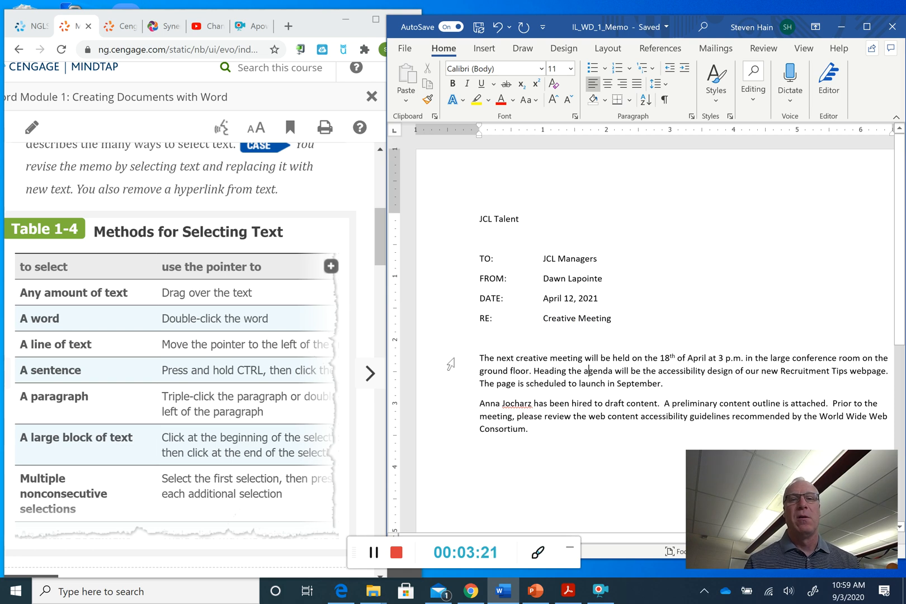
Practise selecting the first line of the memo's first body paragraph, and the entire paragraph
double_click(444, 364)
click(444, 364)
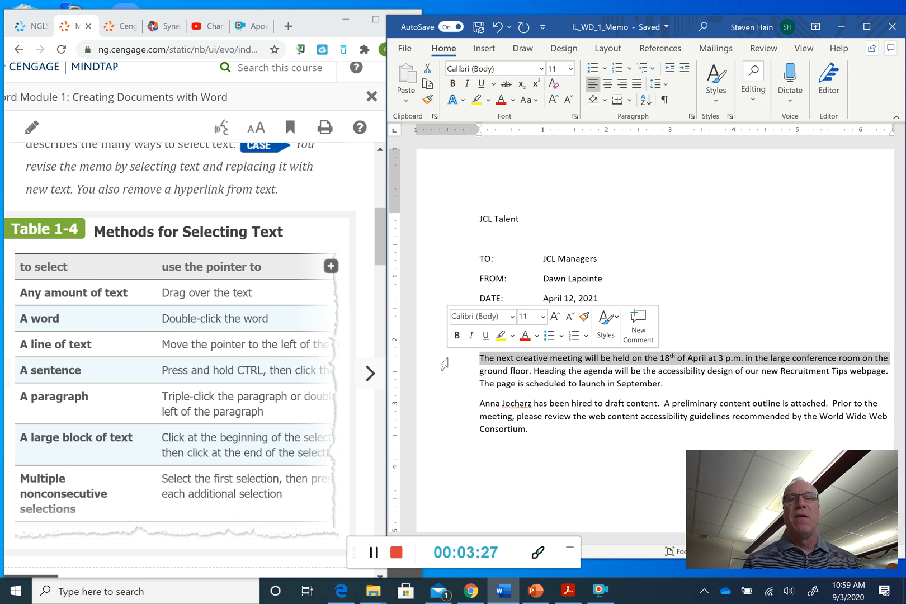
double_click(444, 365)
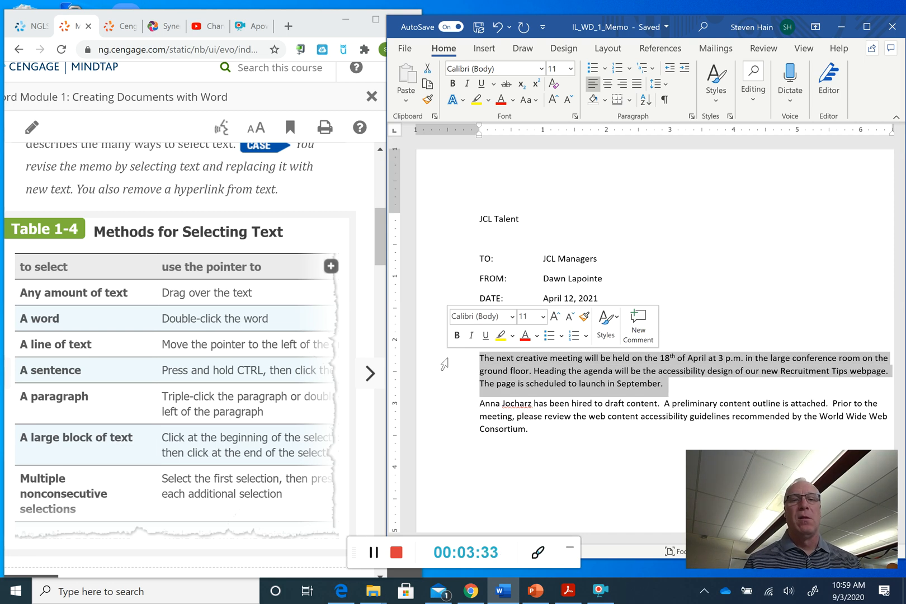
click(550, 371)
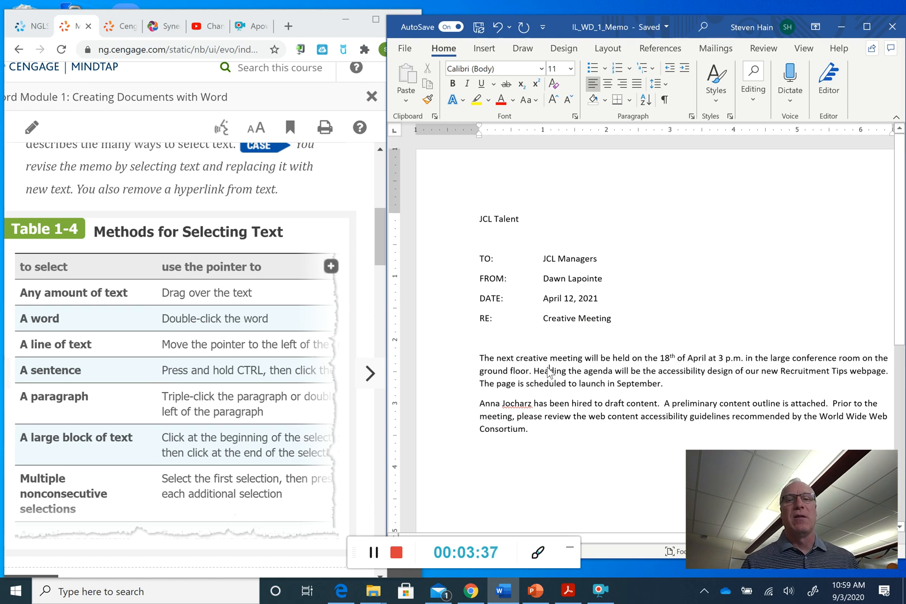
triple_click(589, 371)
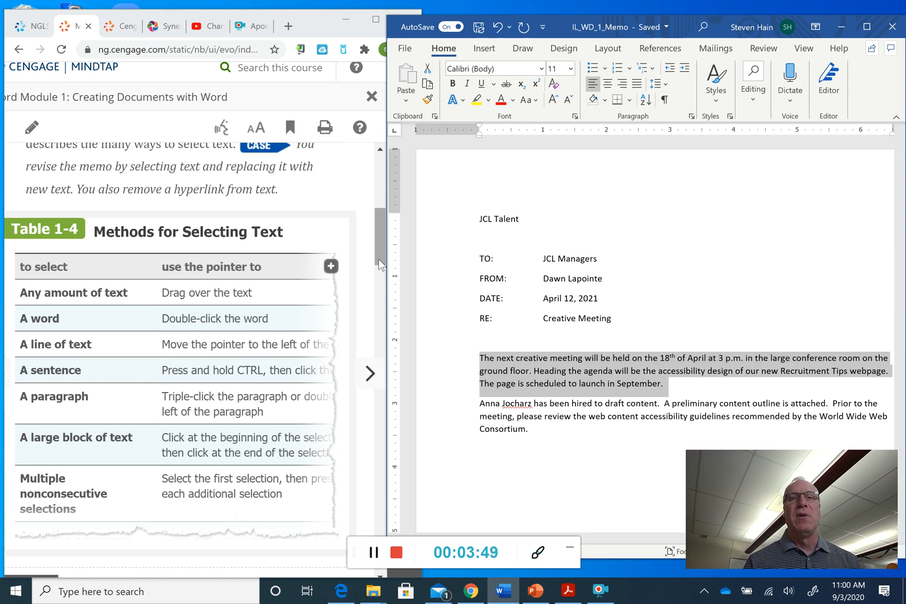
Clear the paragraph selection and show the formatting marks in the memo, with the document window temporarily maximized
drag(380, 254, 379, 276)
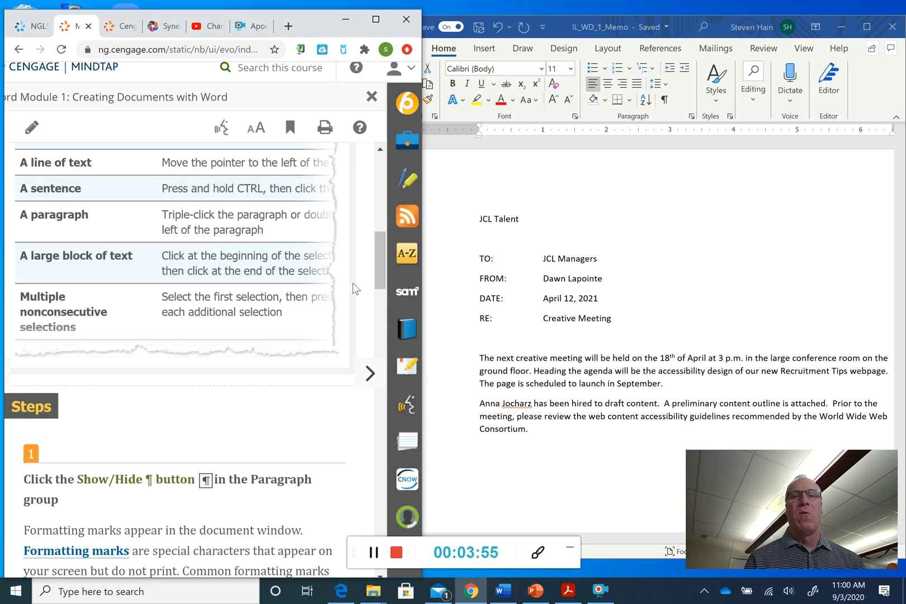
click(626, 219)
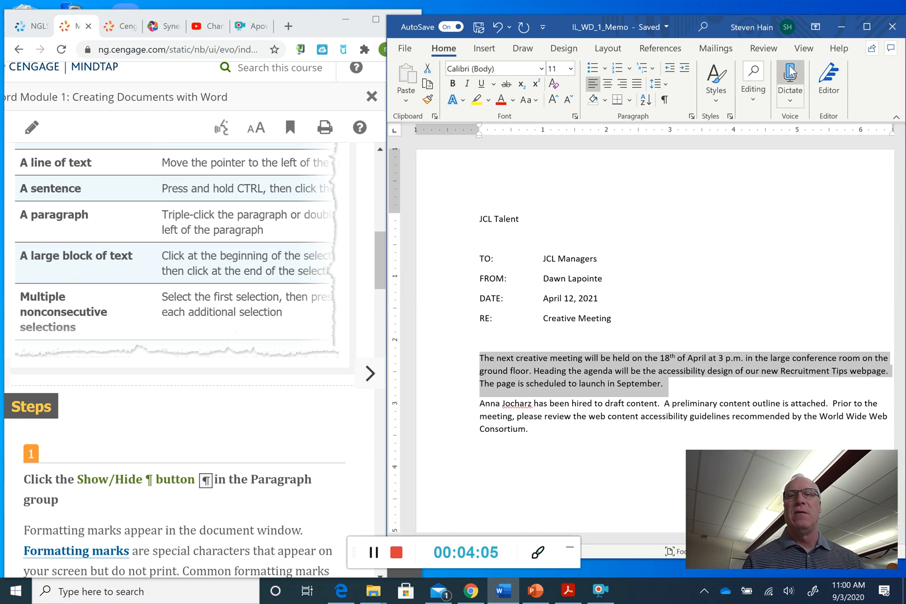
click(865, 28)
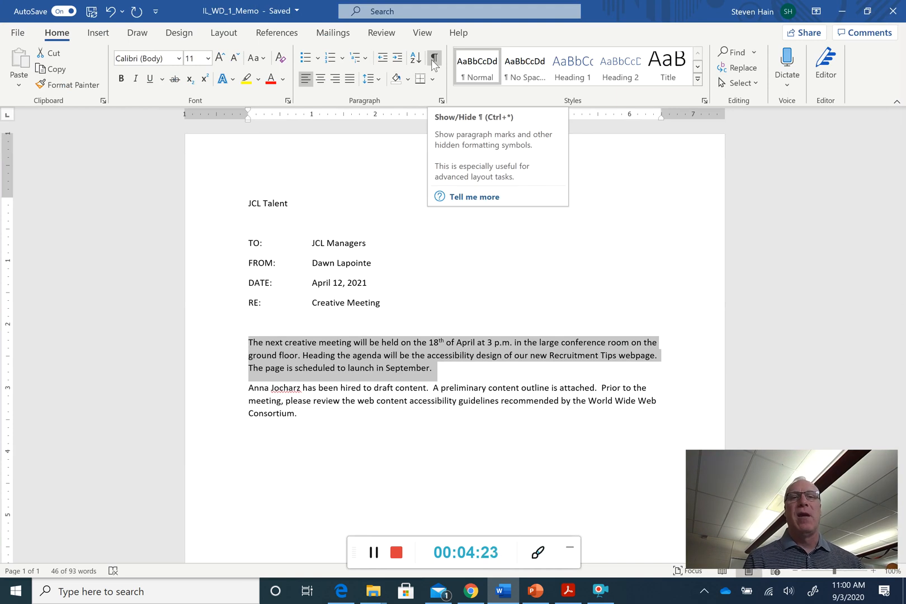
click(408, 245)
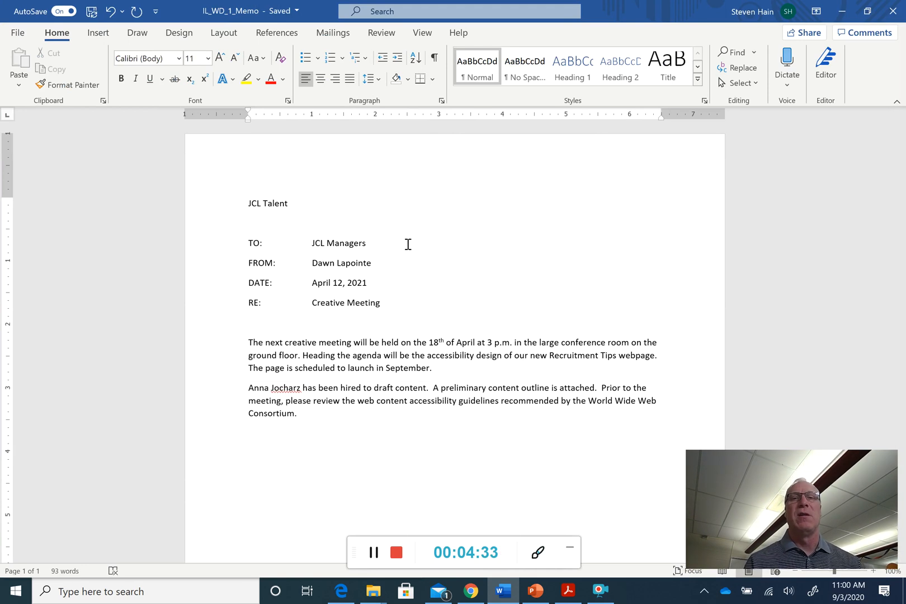
click(434, 59)
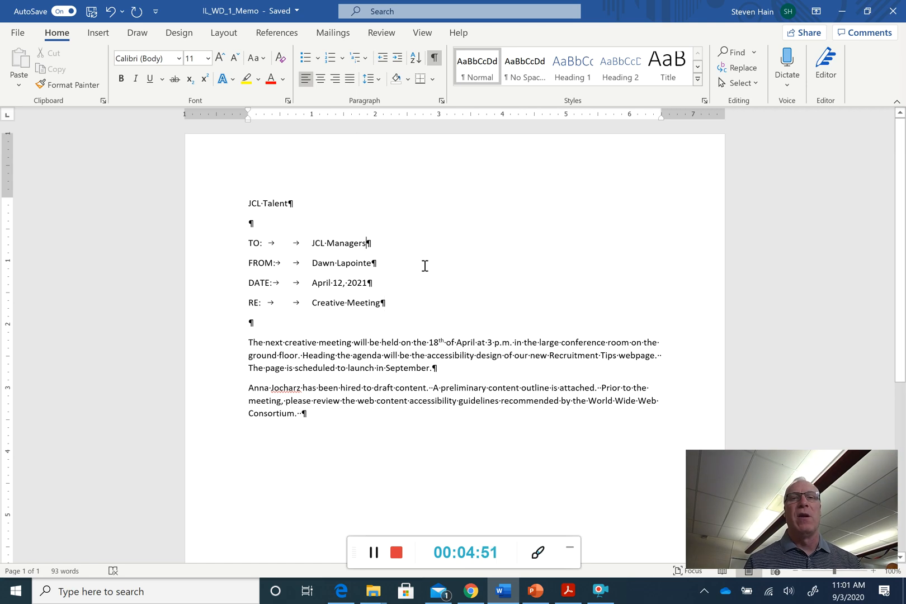
click(868, 13)
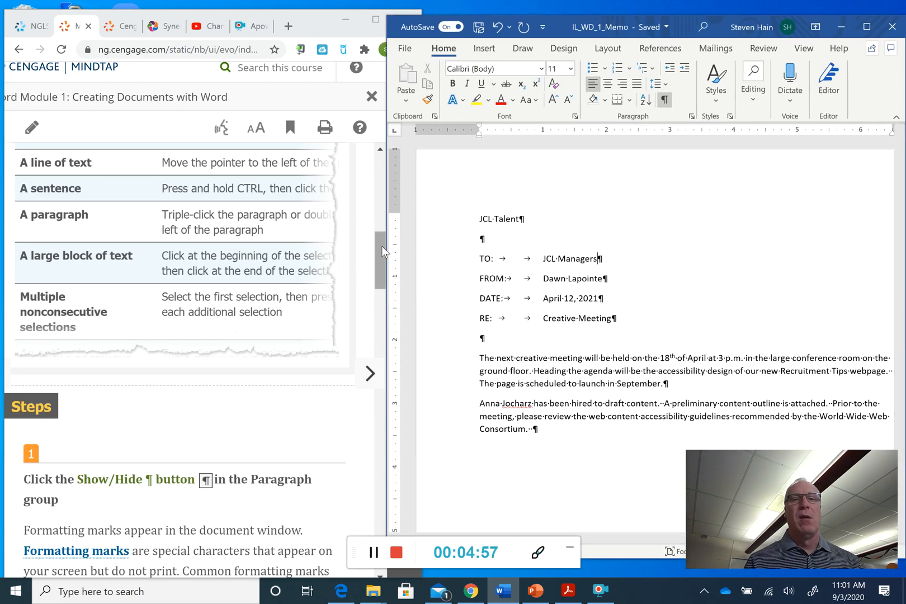
Following the textbook's instructions, replace "JCL Managers" in the memo's TO line with "Creative Staff"
drag(384, 247, 385, 313)
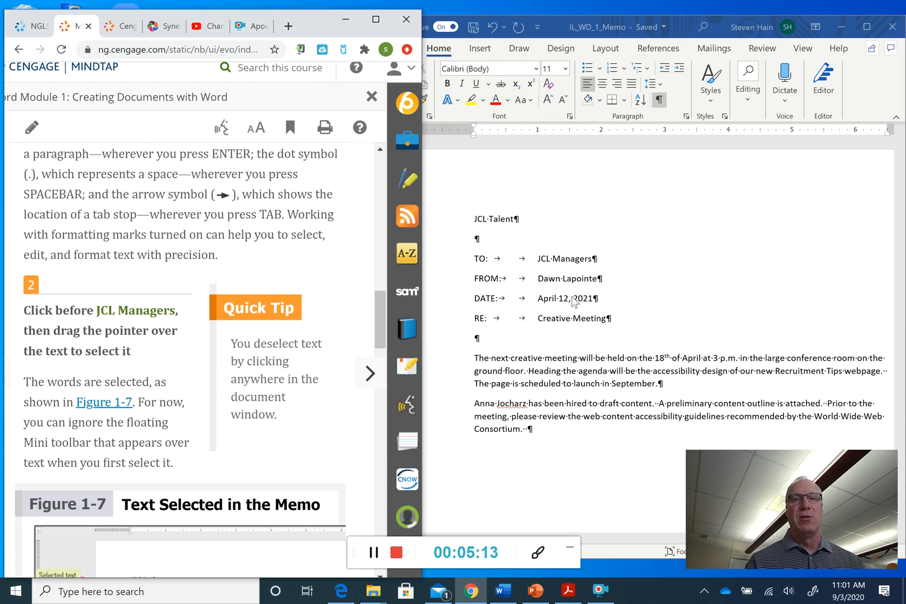
click(538, 261)
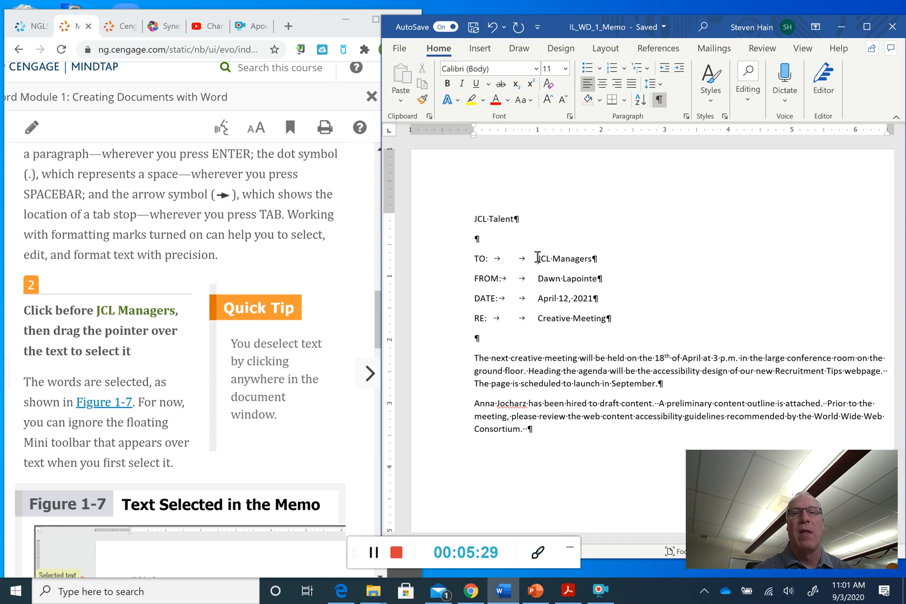
drag(537, 258, 595, 259)
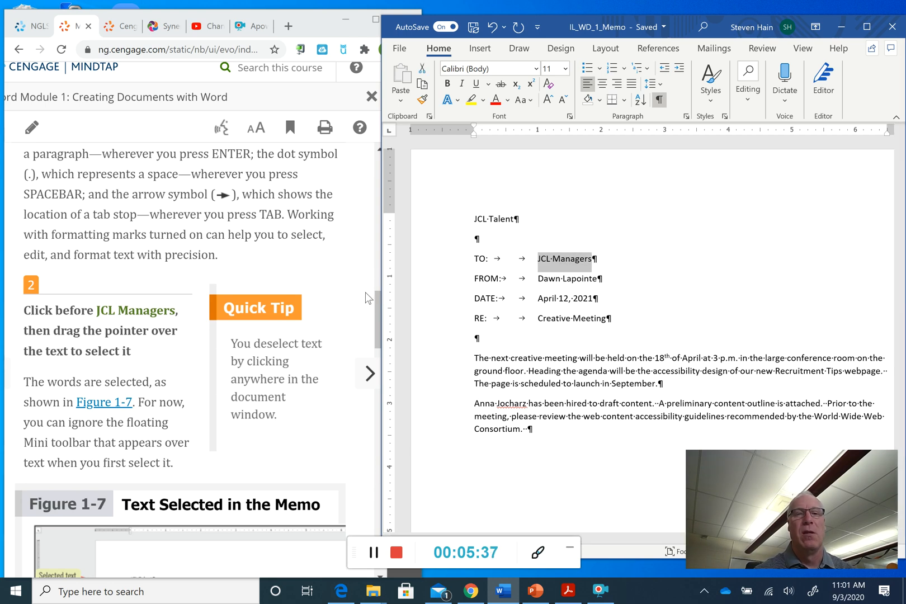
drag(377, 298, 384, 341)
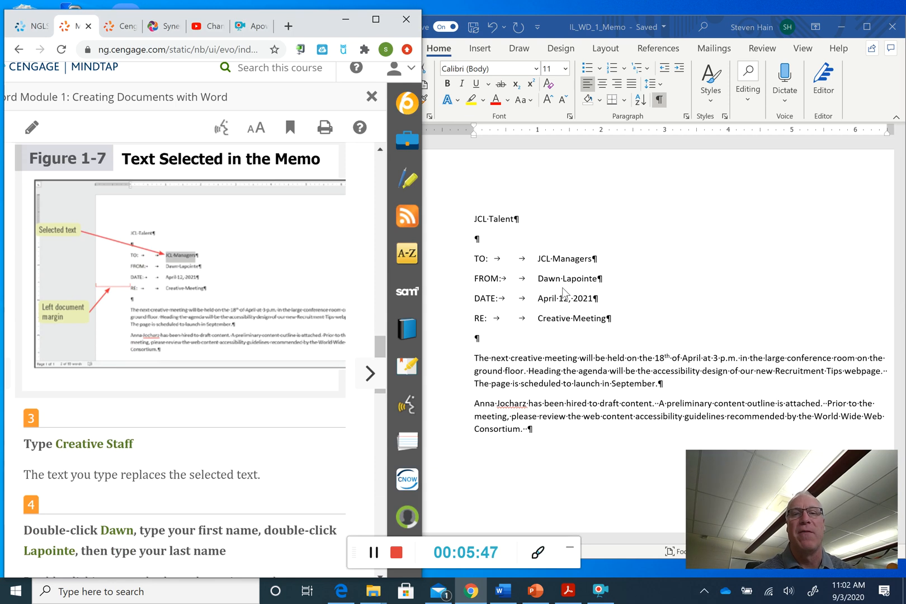
click(564, 265)
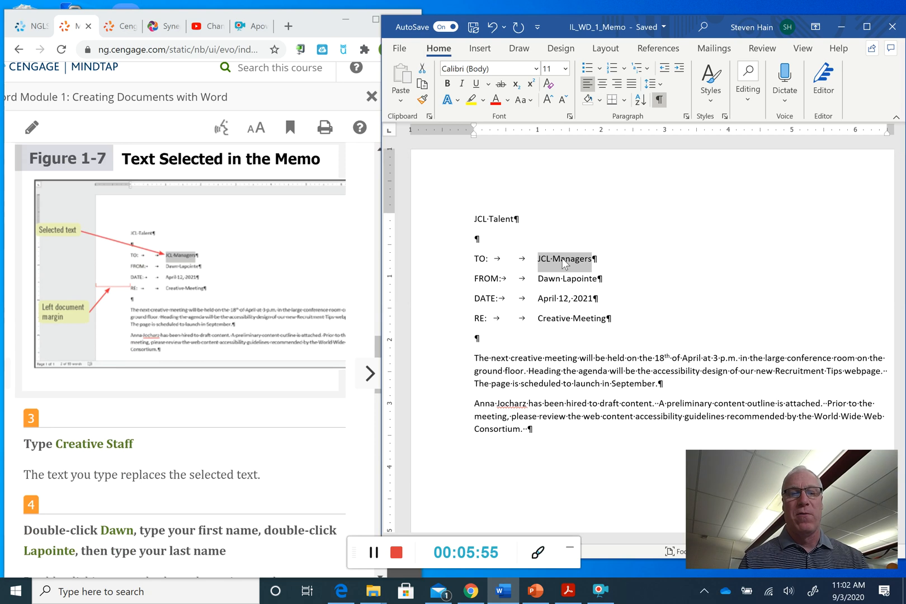
text(Creati)
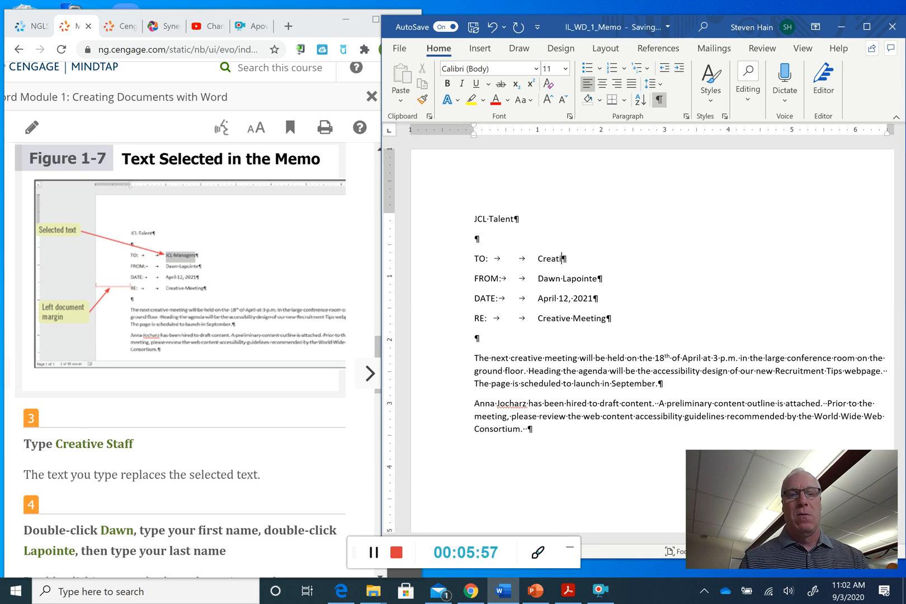
text(ve Staff)
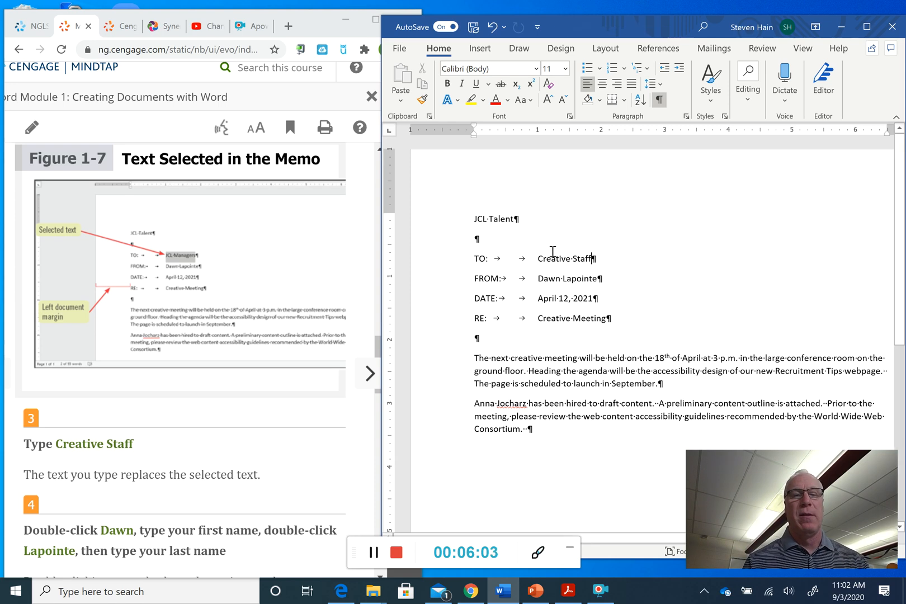
Replace the sender's first and last names in the memo's FROM line with your own first and last names
click(378, 341)
scroll(379, 349, down, 1)
scroll(379, 352, down, 3)
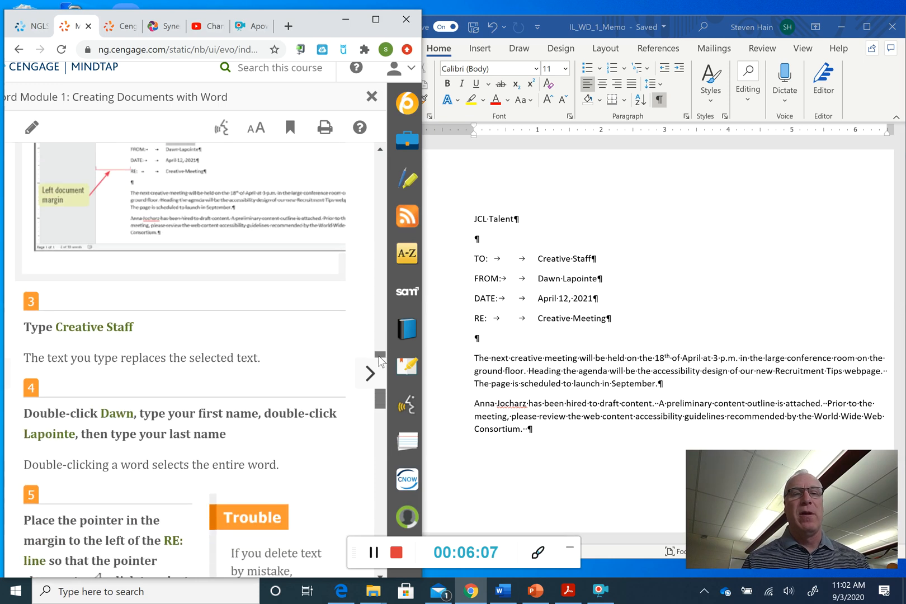
drag(380, 361, 380, 361)
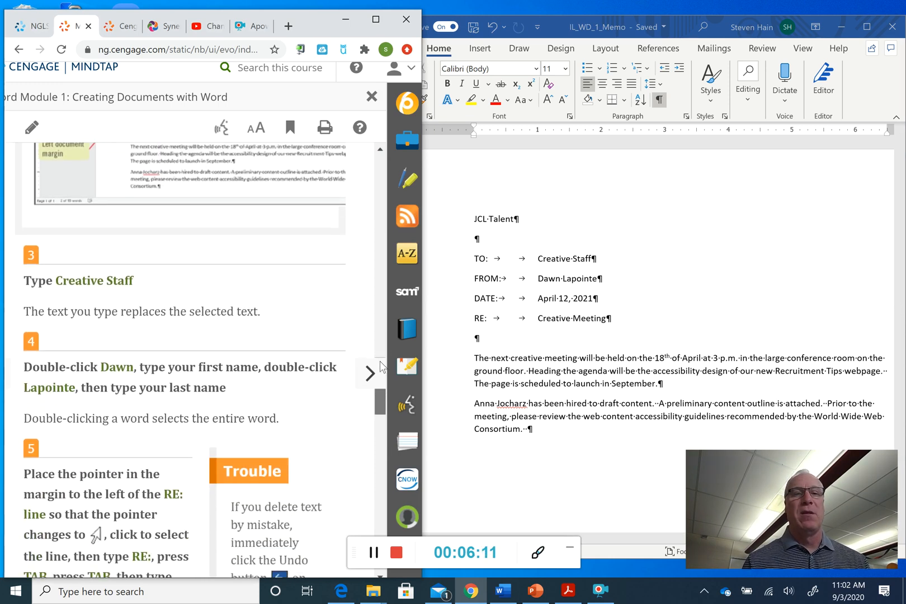
click(551, 280)
double_click(550, 280)
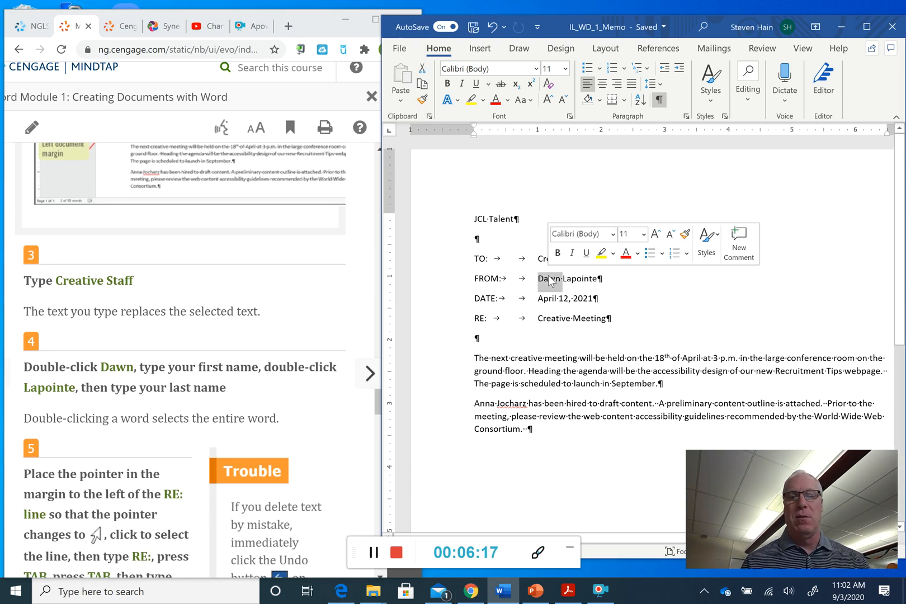
text(Steve)
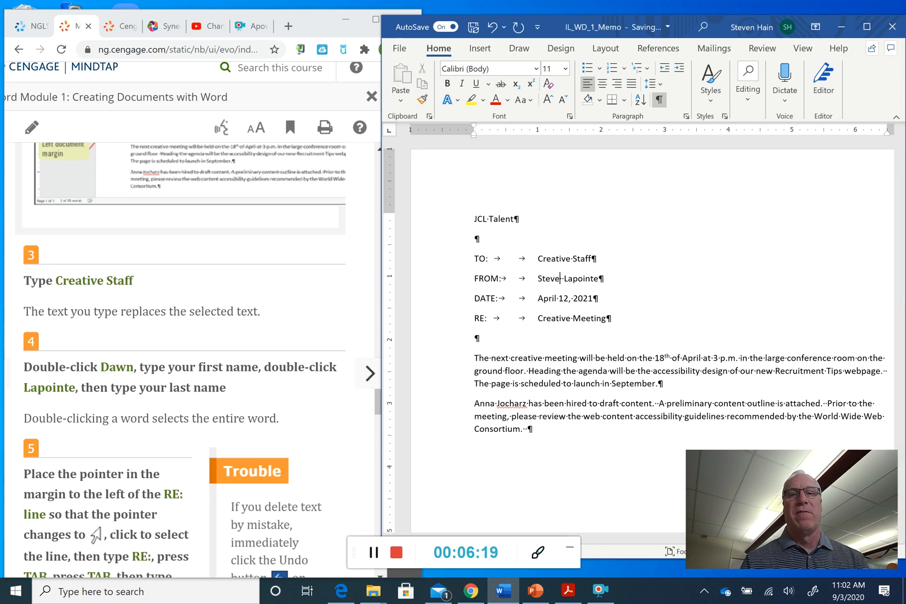
double_click(583, 278)
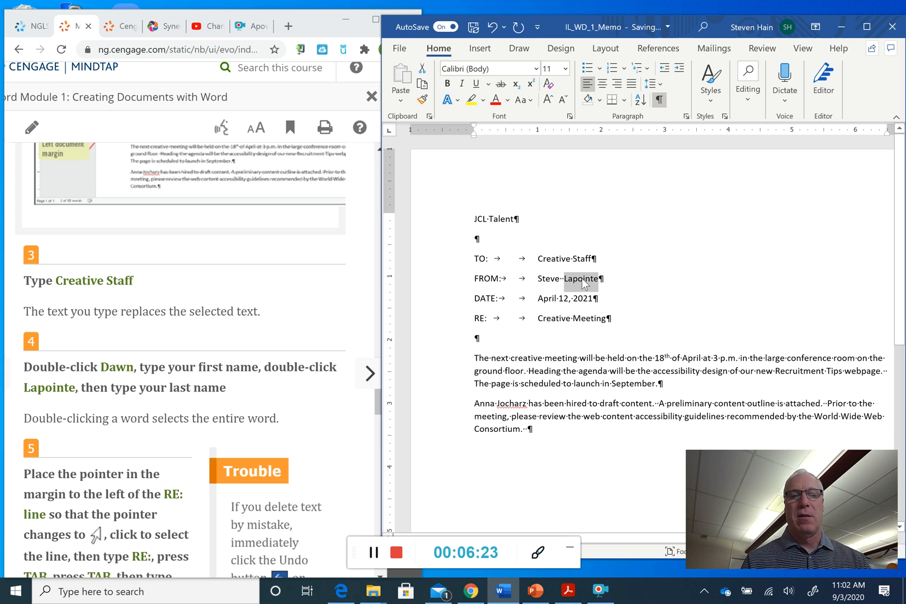
text(Hain)
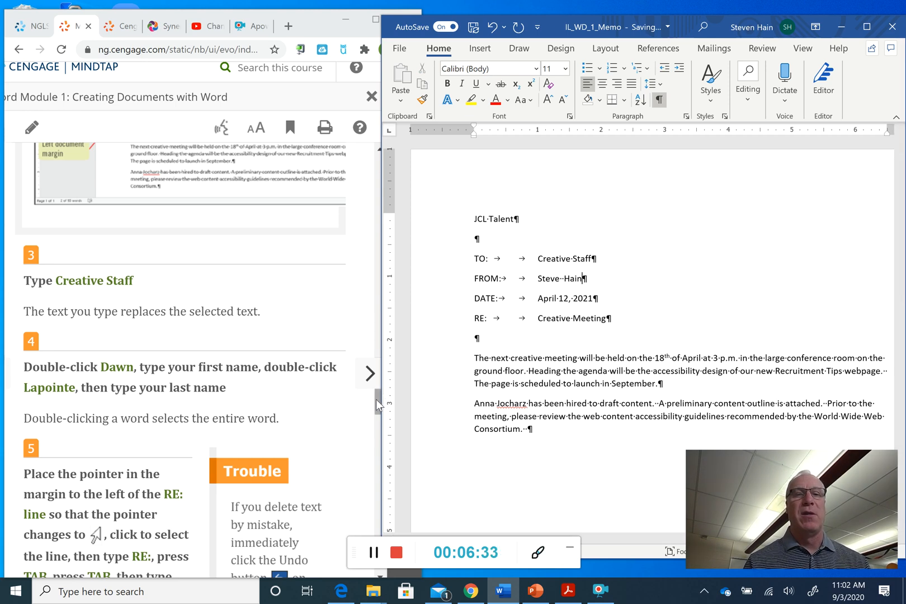
Replace the memo's whole RE line with "RE:", two tabs and "Recruitment Tips Webpage", correcting the misspelled "Recruitment" with the suggested spelling
drag(377, 400, 381, 420)
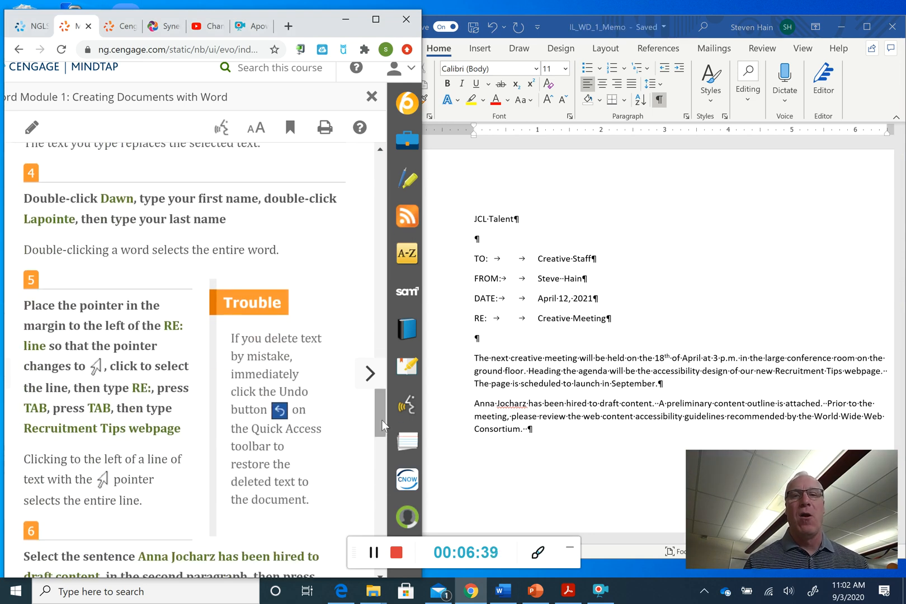
click(451, 325)
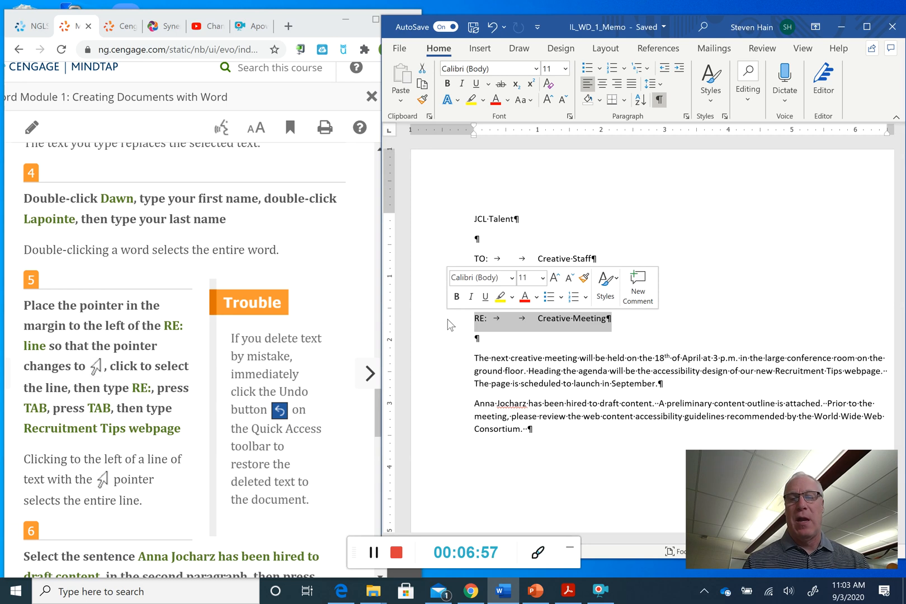
text(RE)
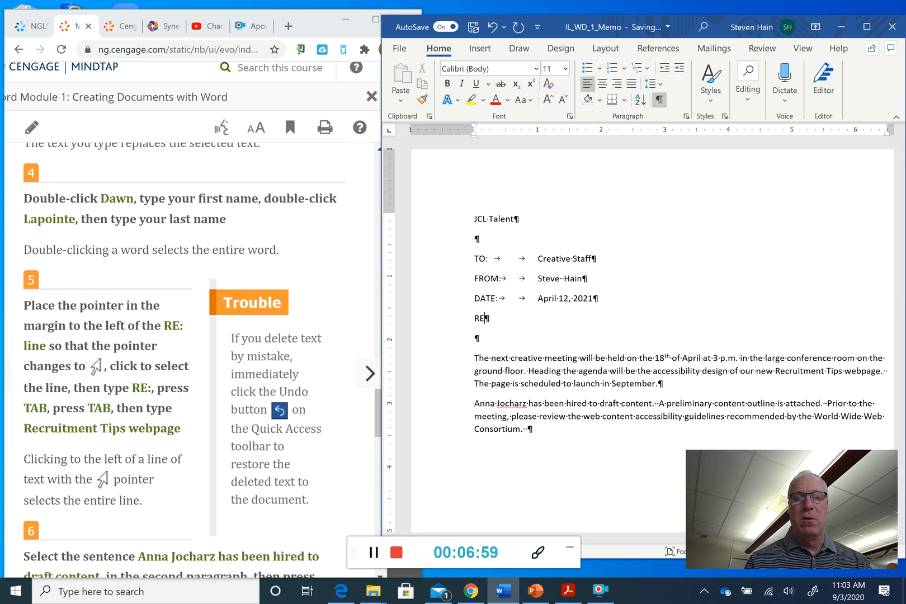
text(:)
key(Tab)
key(Tab)
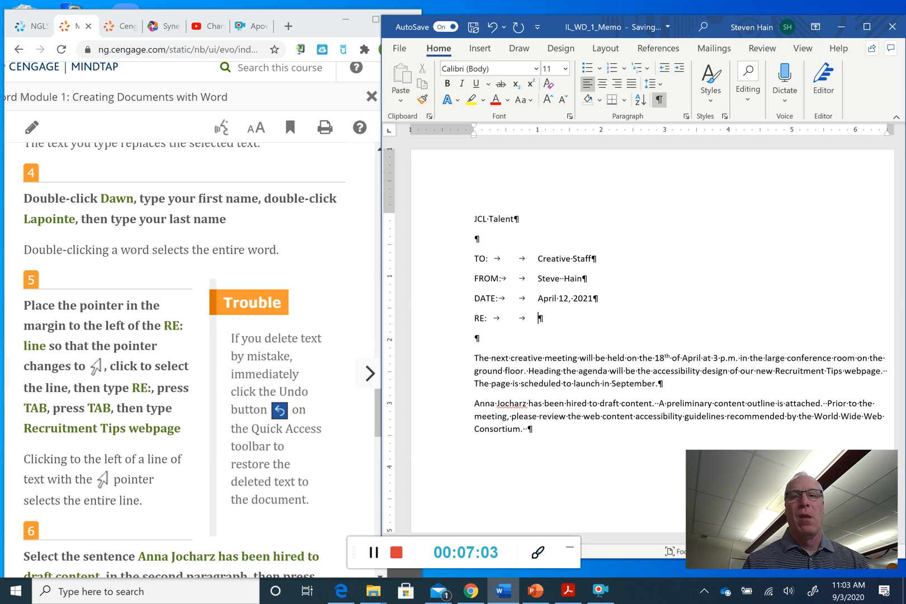
text(Re)
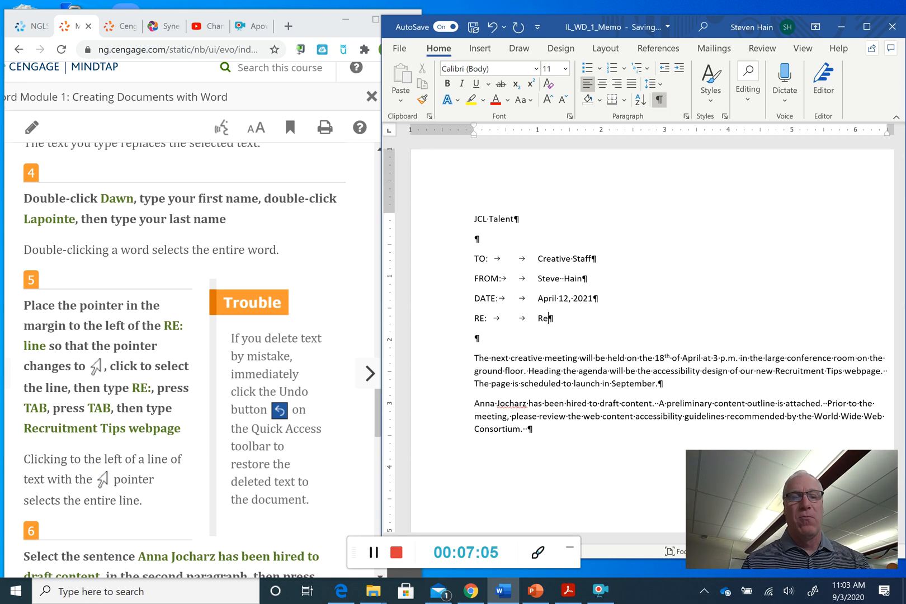
text(curitment Ti)
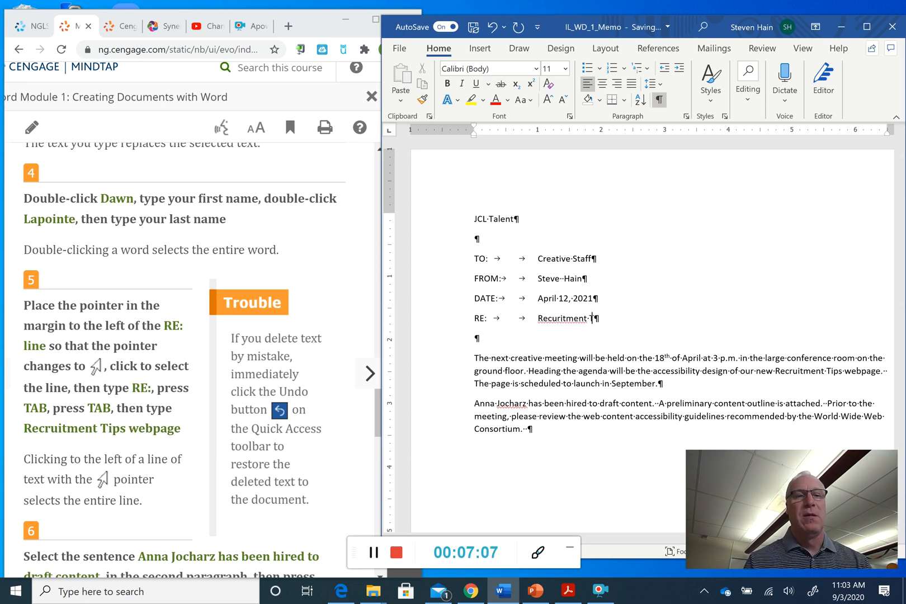
text(ps Web)
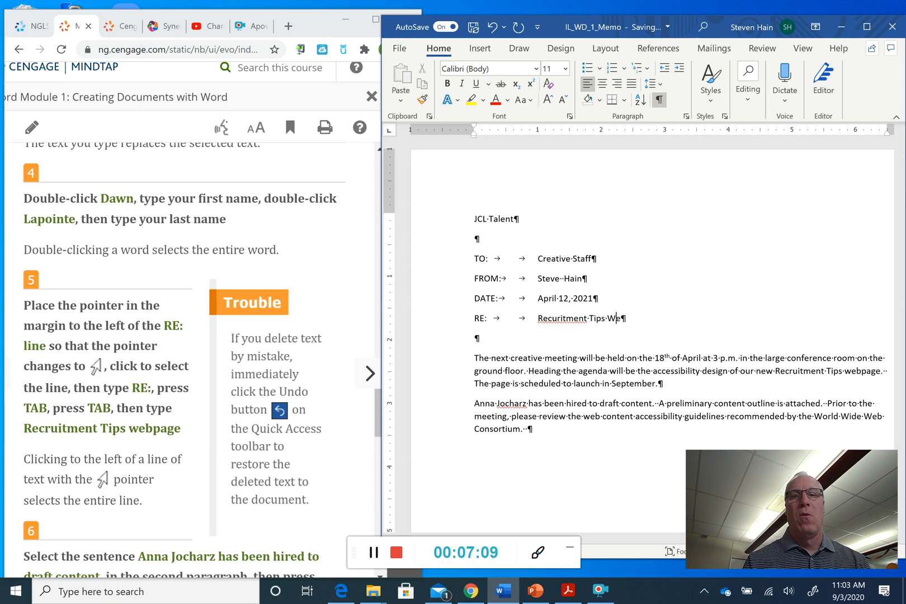
text(page)
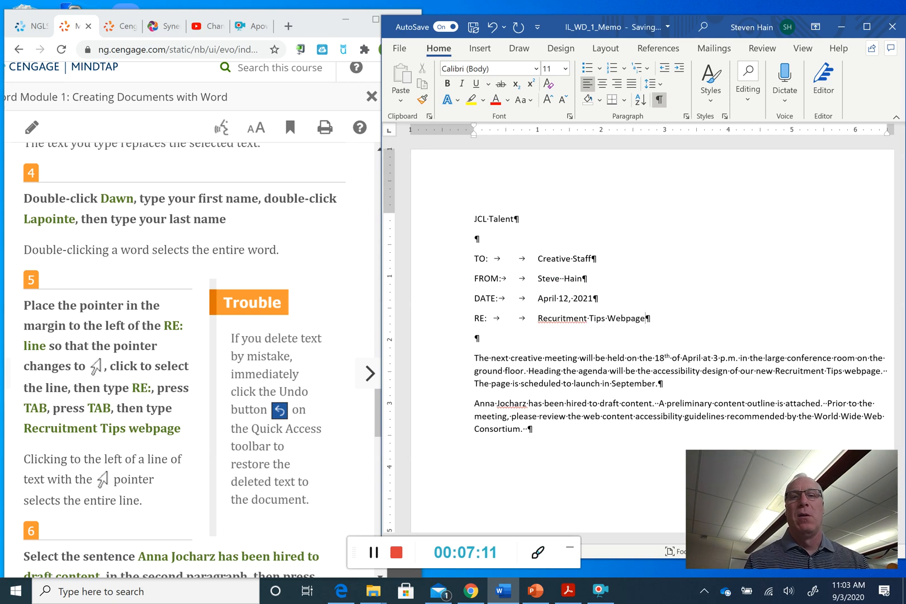
right_click(569, 321)
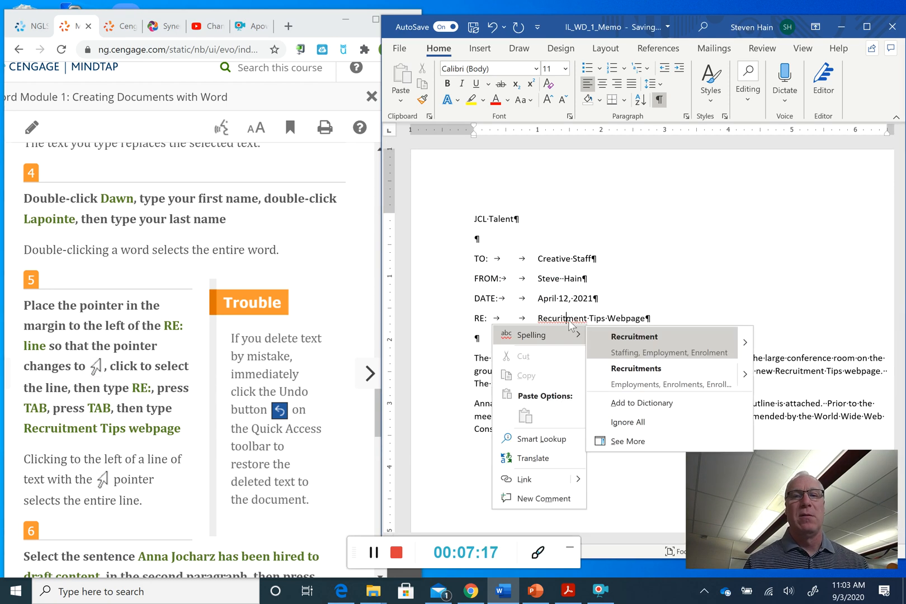
click(629, 336)
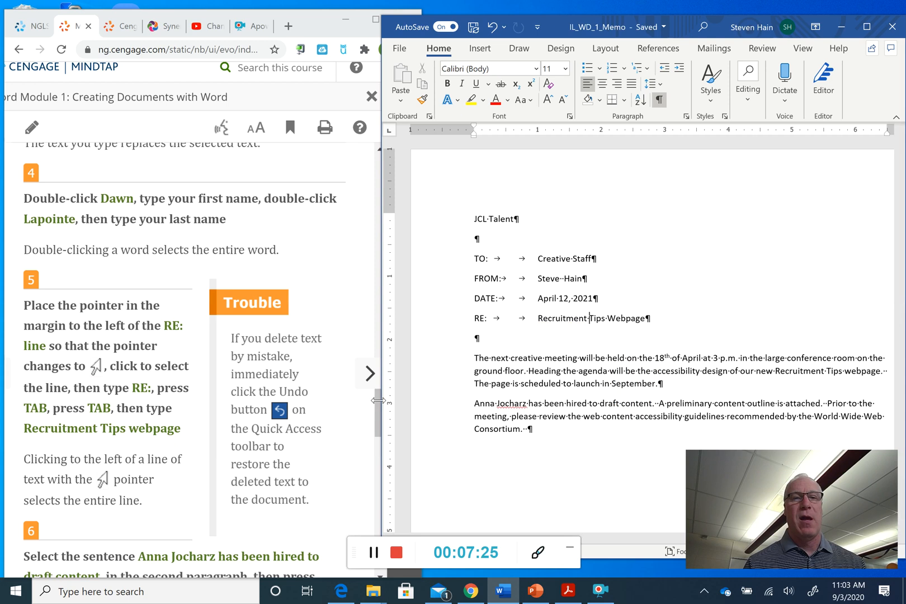
Following the textbook's step 6, delete the second paragraph's opening sentence about the person hired to draft content, including its period and trailing spaces
drag(377, 400, 379, 425)
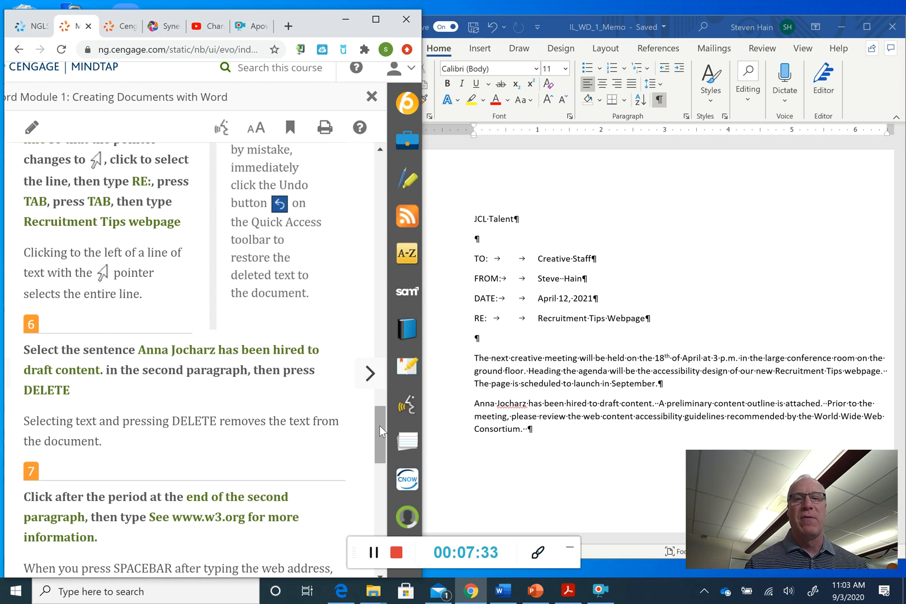
click(495, 404)
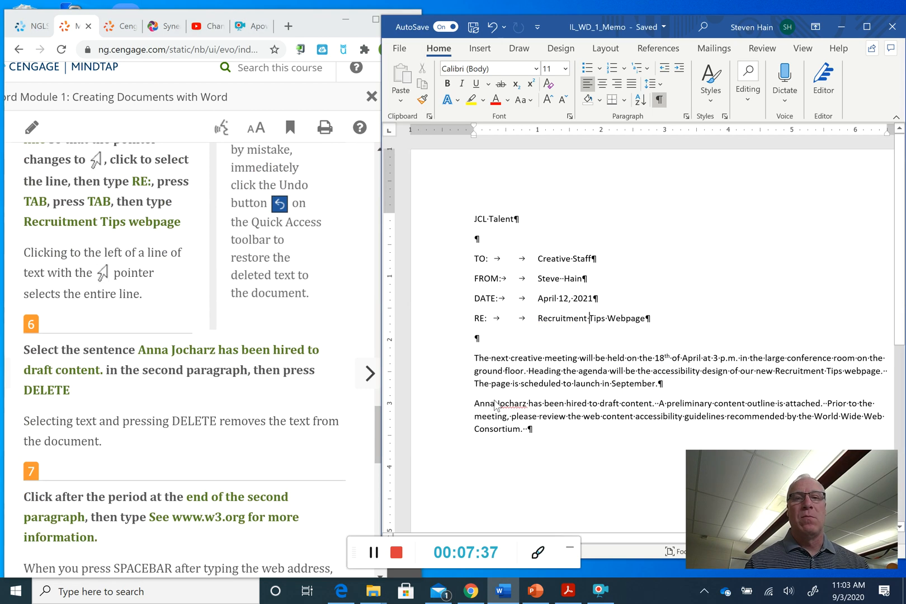
double_click(487, 403)
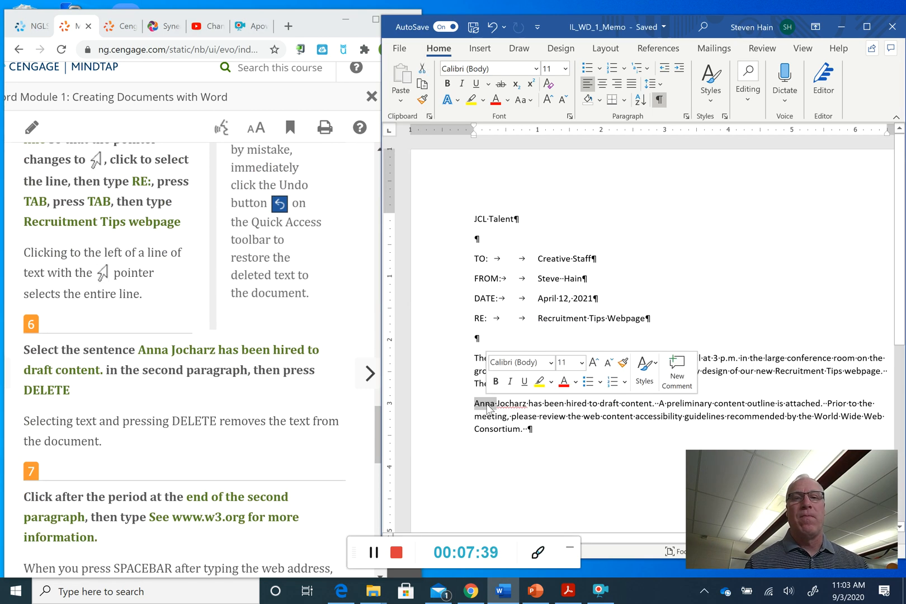
click(487, 405)
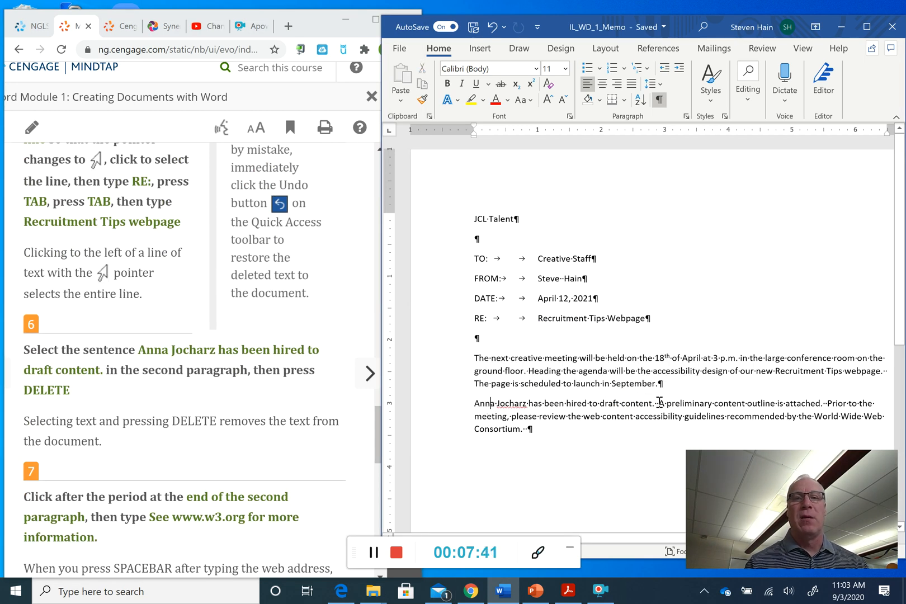
drag(652, 403, 480, 403)
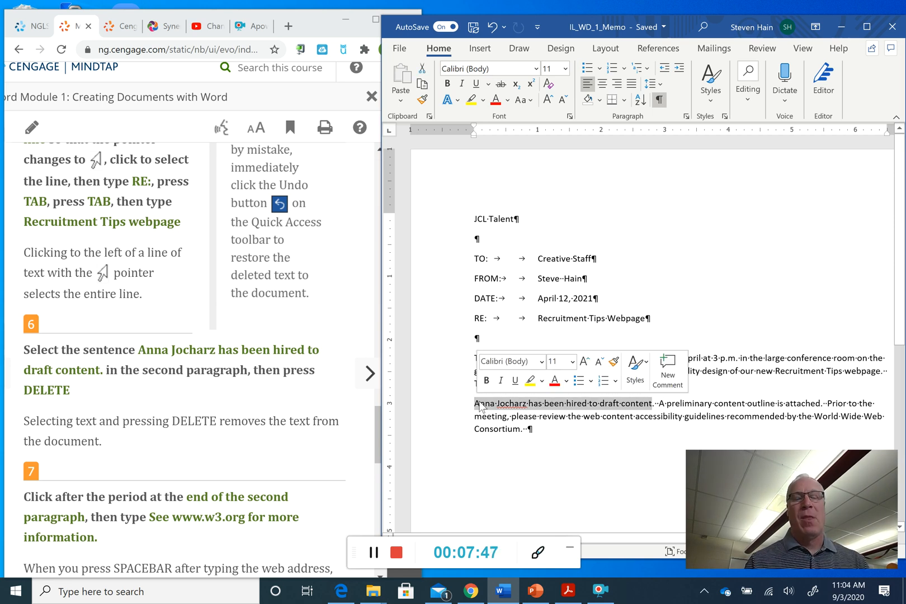
key(Delete)
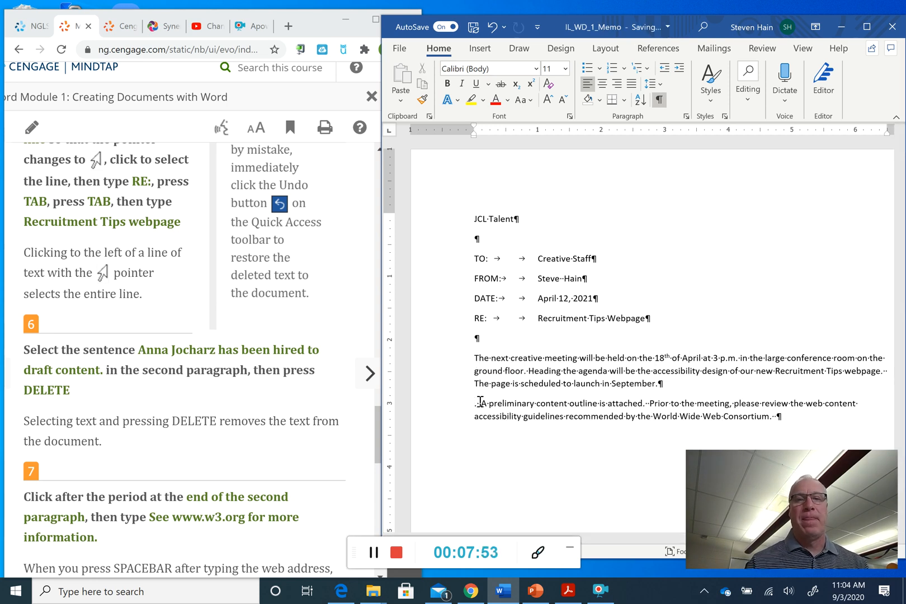
key(Delete)
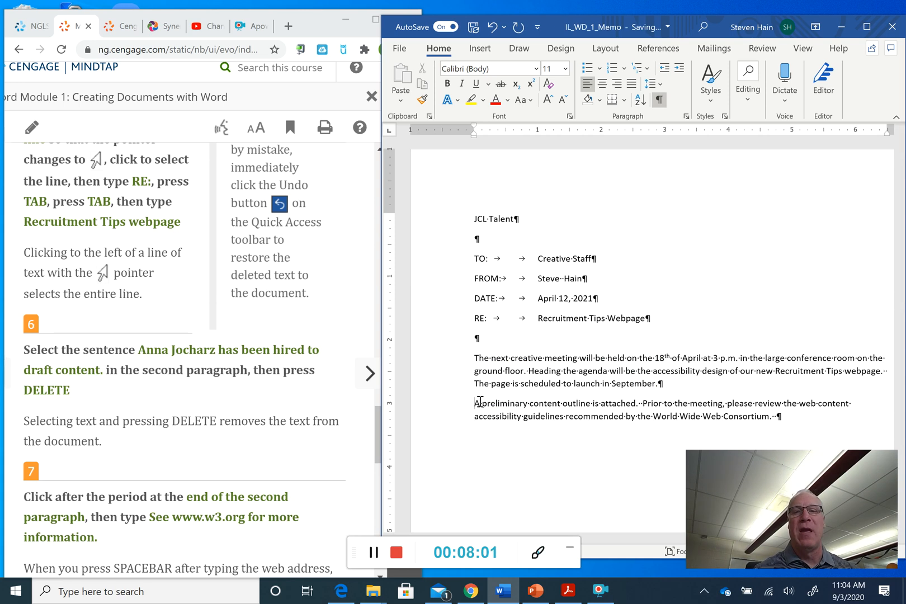
click(775, 416)
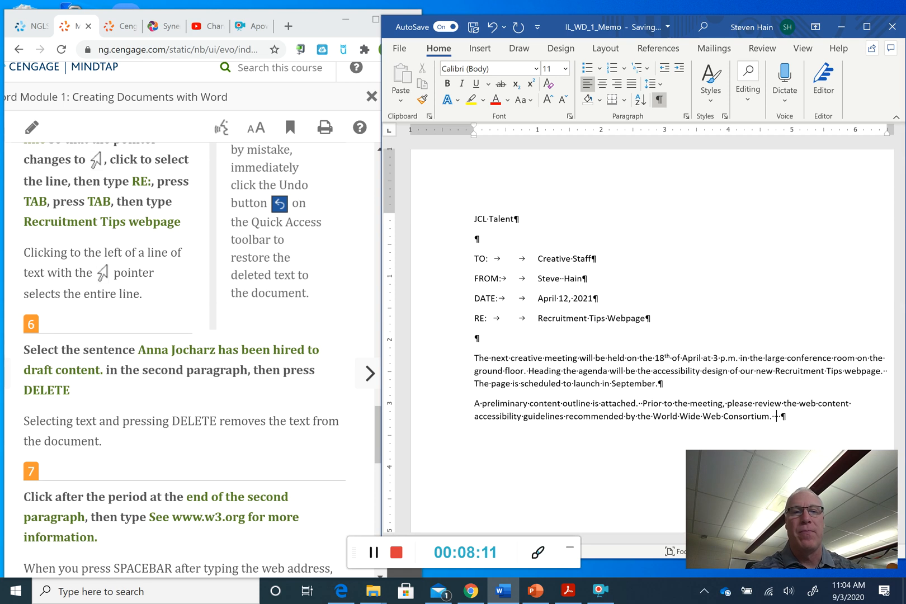
text(See)
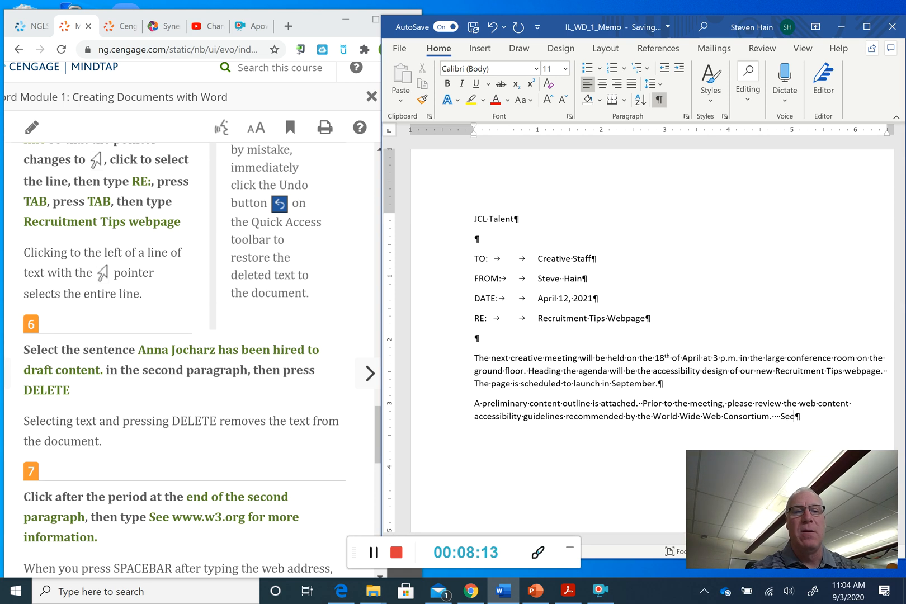
text( www.w3)
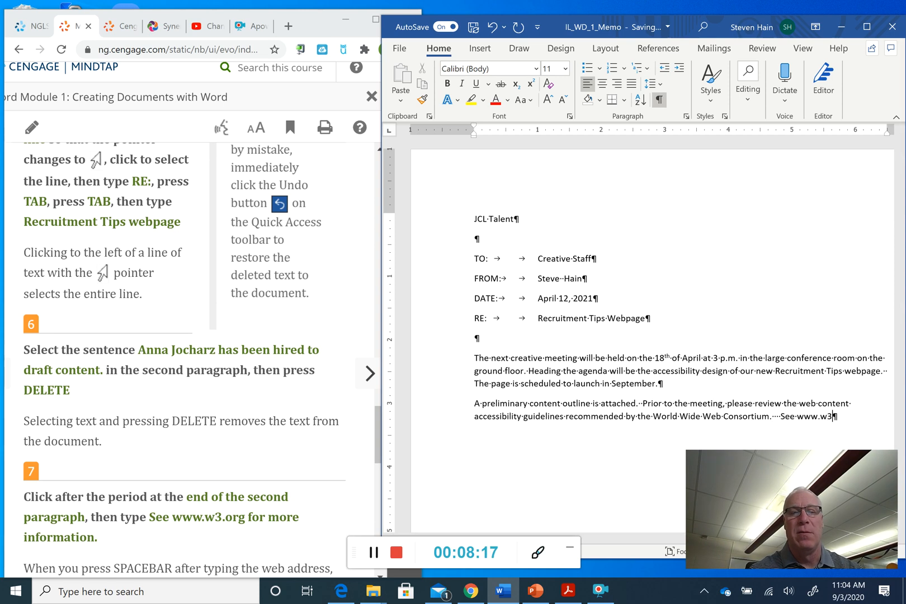
text(.org)
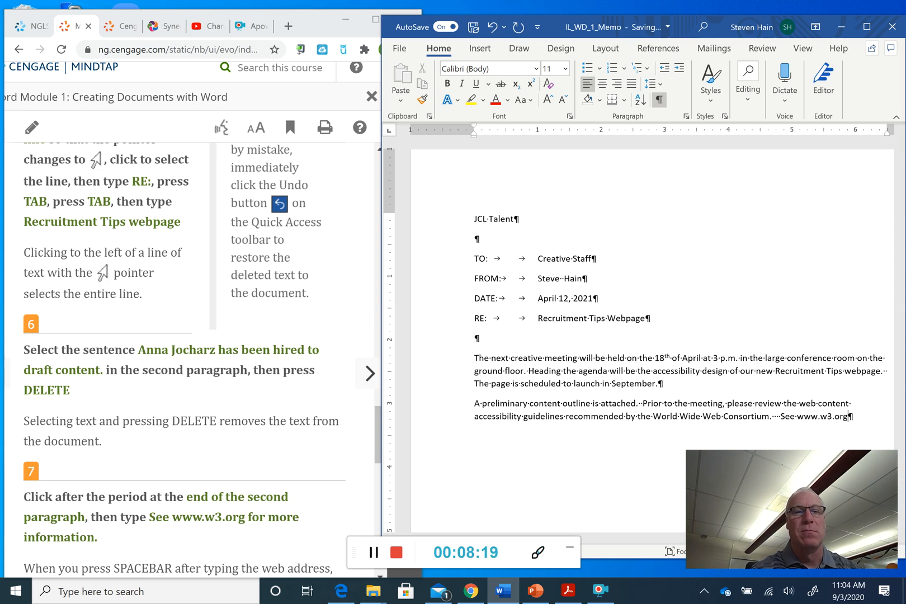
text( for )
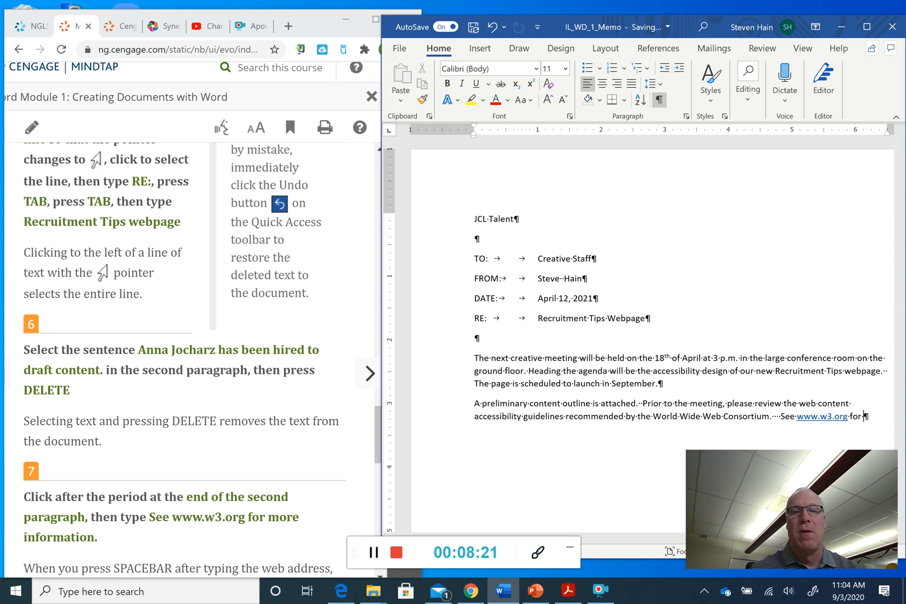
text(more info)
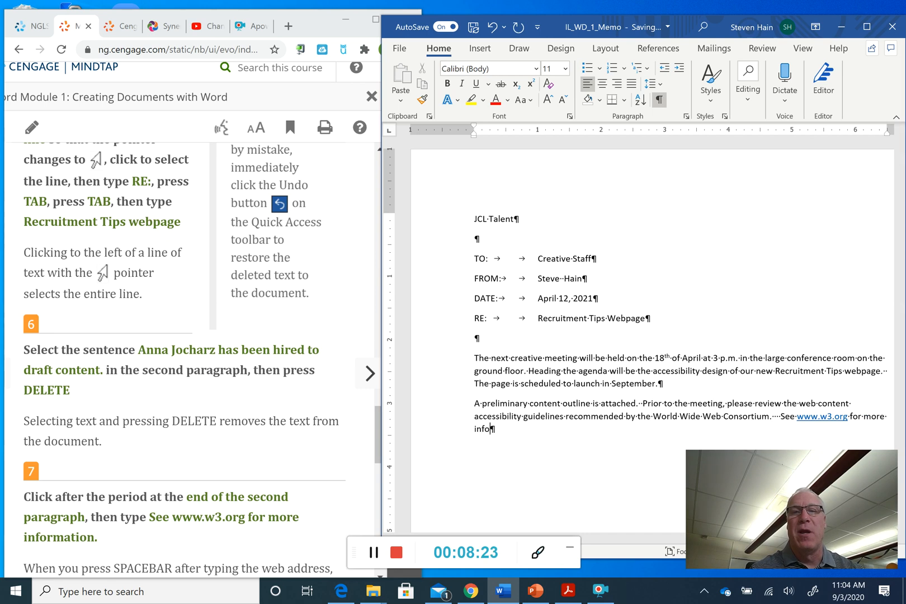
text(rmation.)
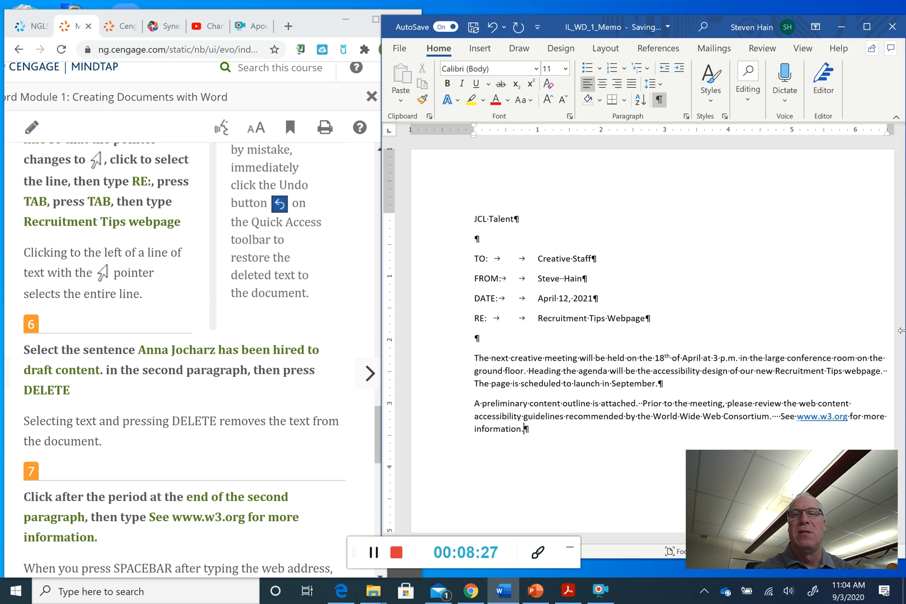
click(749, 328)
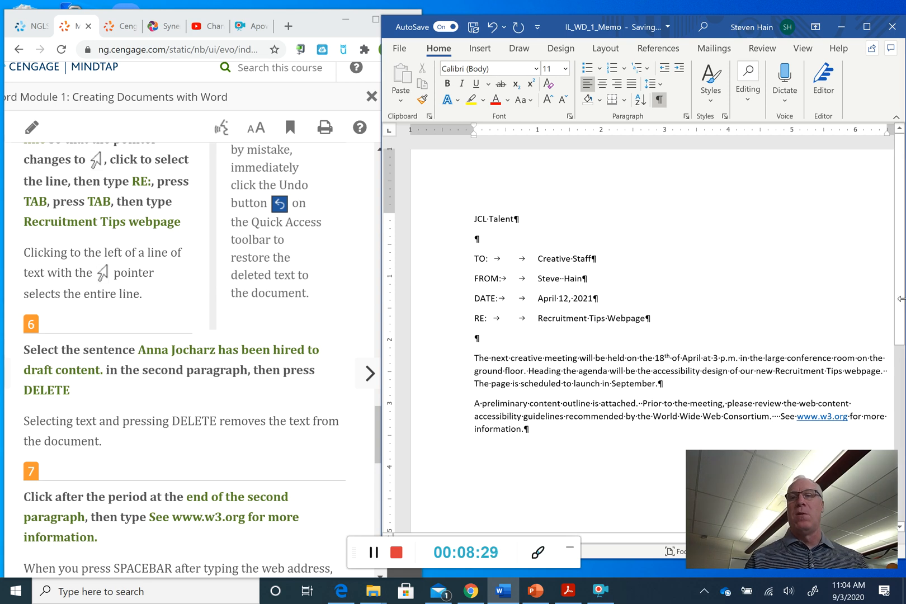
scroll(902, 305, down, 3)
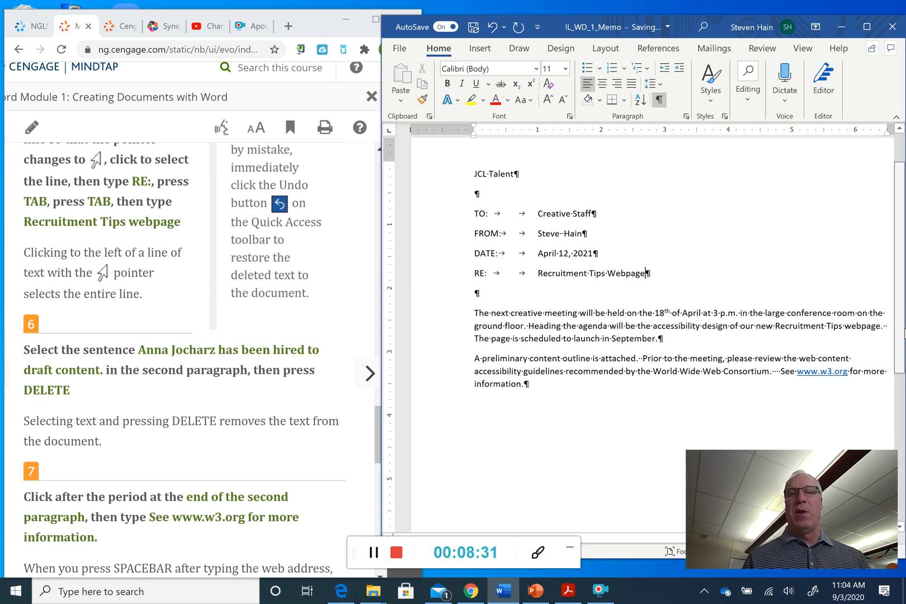
drag(900, 338, 899, 349)
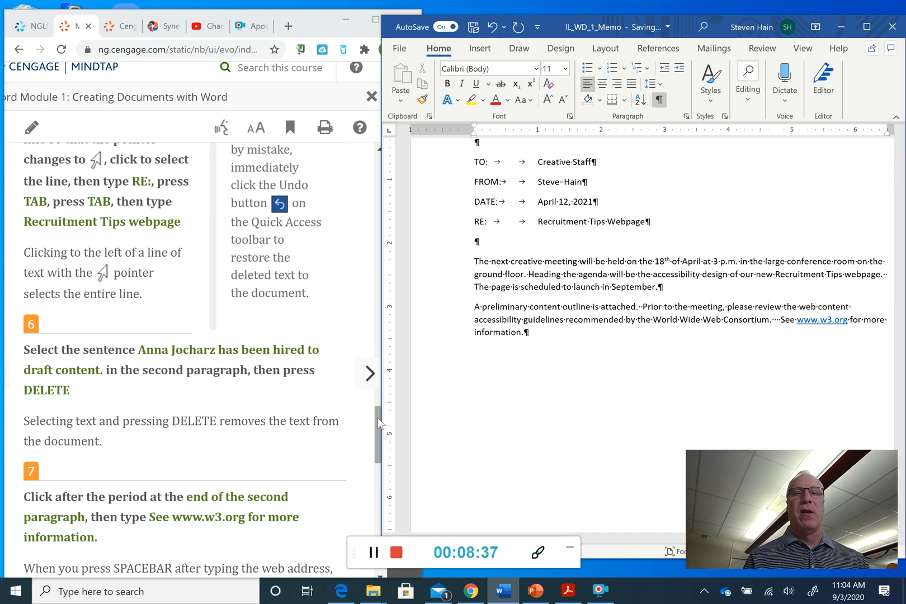
drag(378, 418, 383, 456)
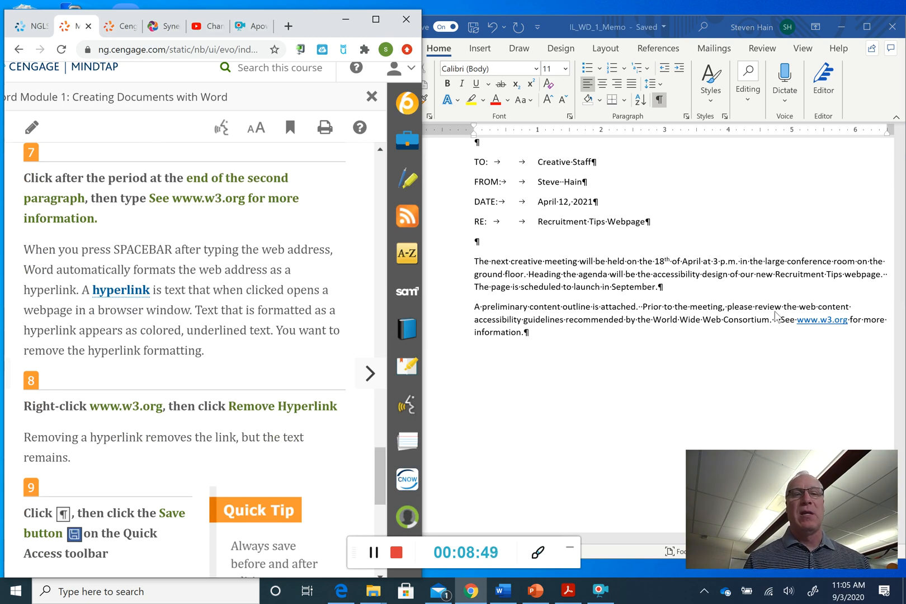
right_click(816, 323)
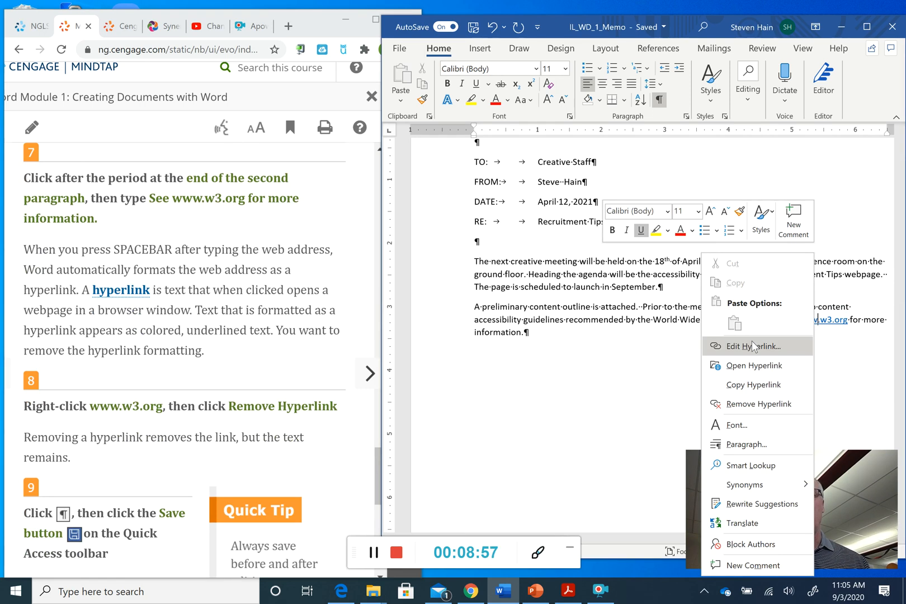
click(755, 415)
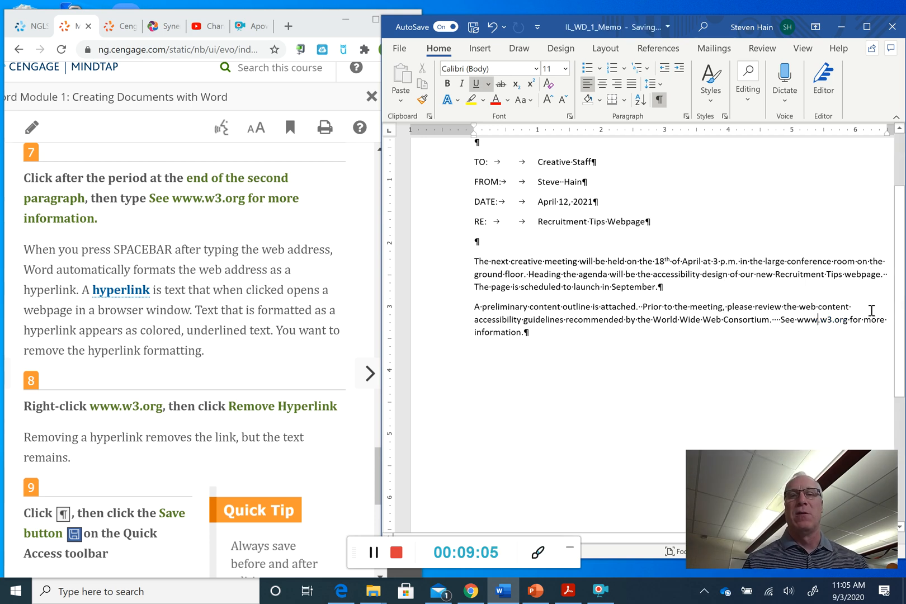
click(817, 320)
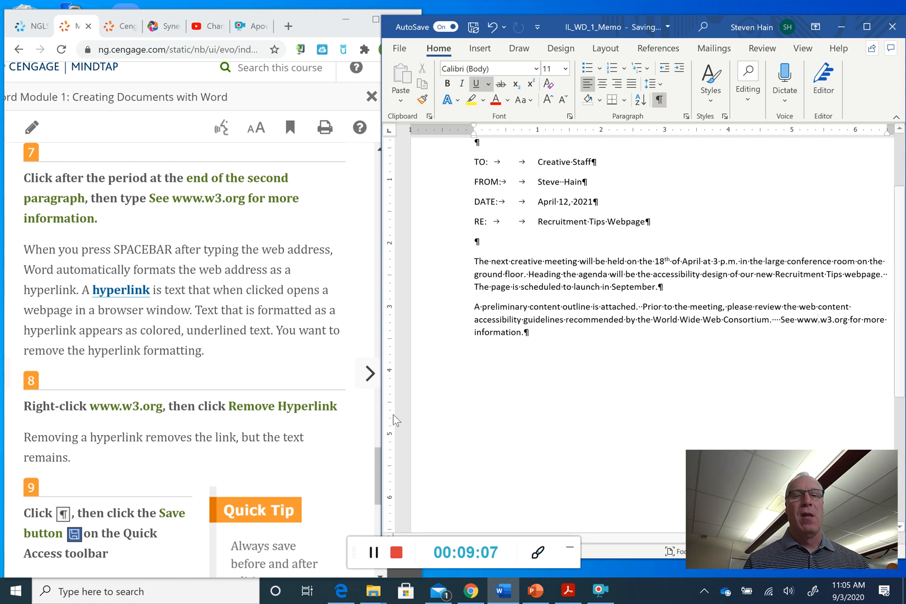
Check the textbook's step 9 and Figure 1-8, and hide the formatting marks in the memo
click(376, 456)
drag(376, 456, 376, 482)
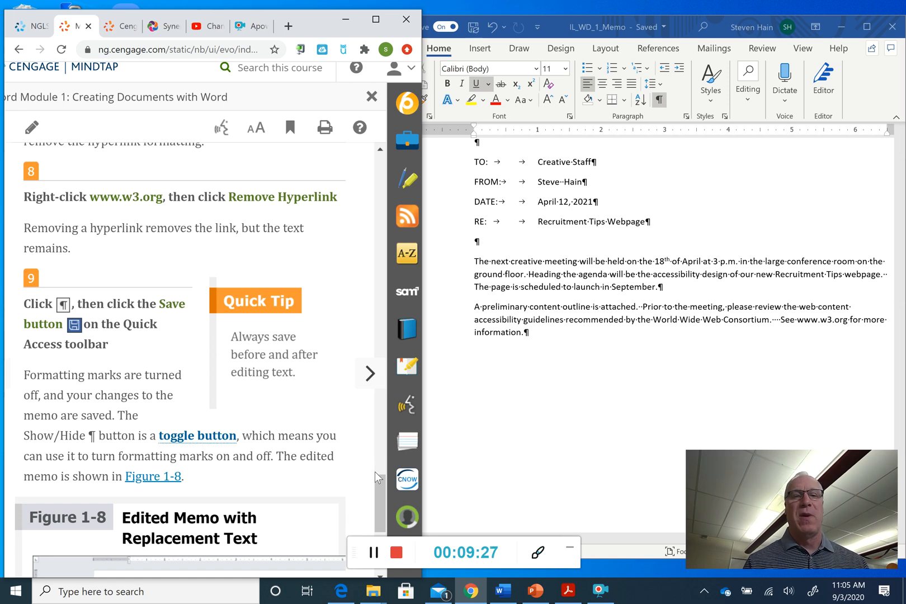
drag(377, 483, 375, 510)
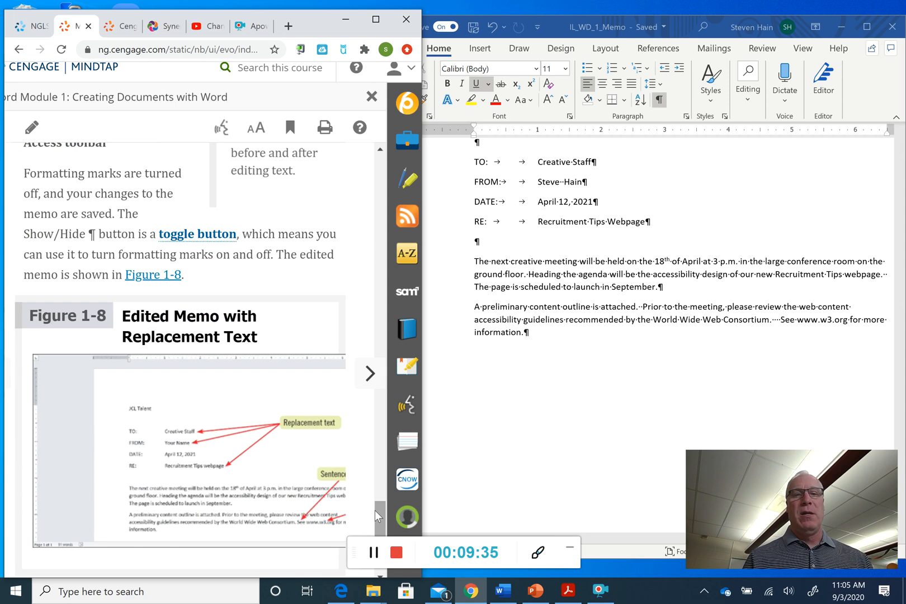
drag(376, 511, 378, 500)
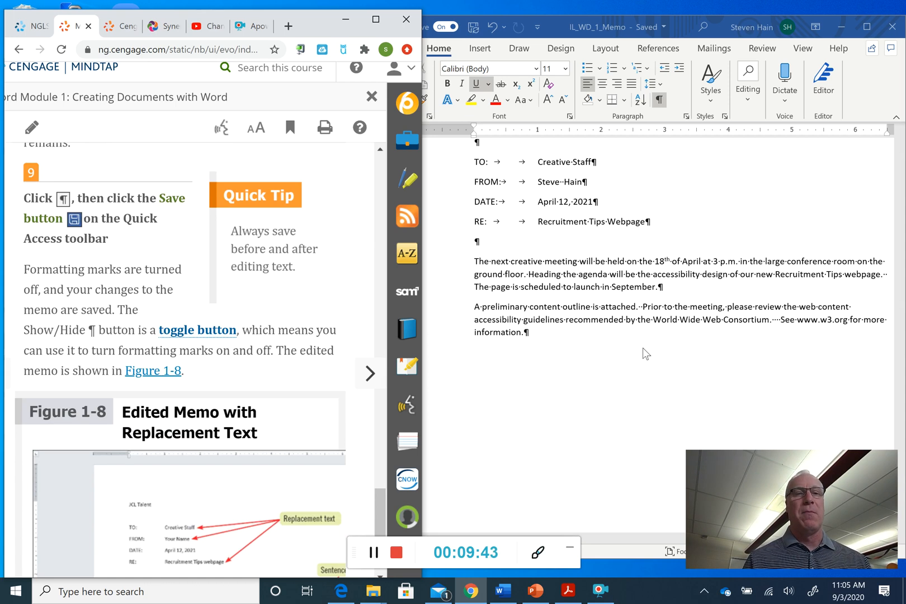
click(661, 103)
click(660, 101)
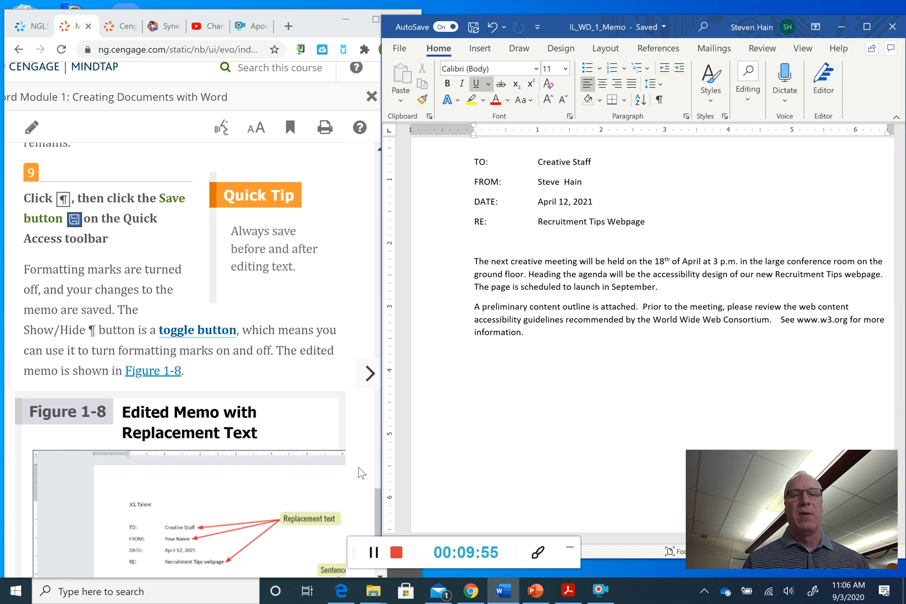
Check Figure 1-8, and advance the textbook to step 1 of lesson WD 1-6, Format Text Using the Mini Toolbar and the Ribbon
drag(378, 497, 377, 515)
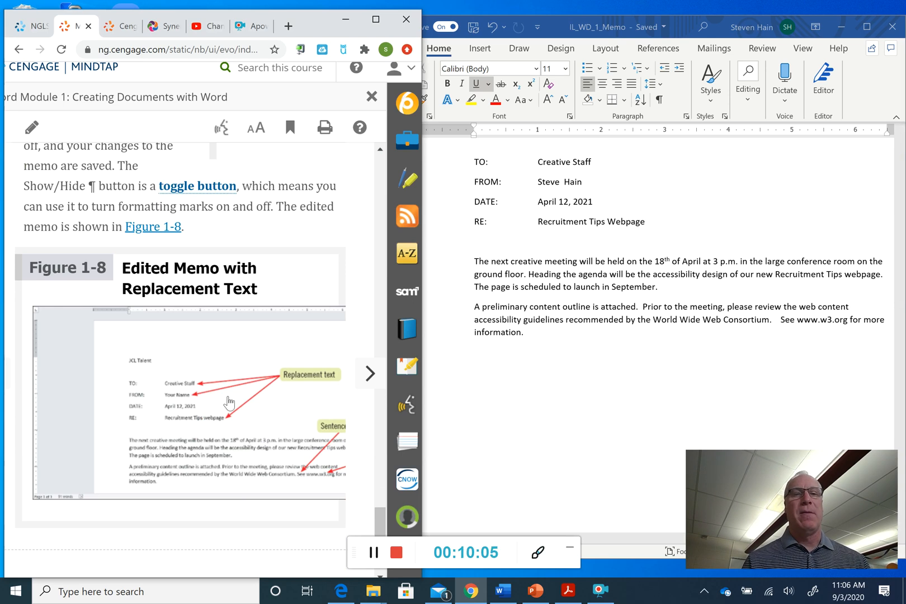
click(368, 379)
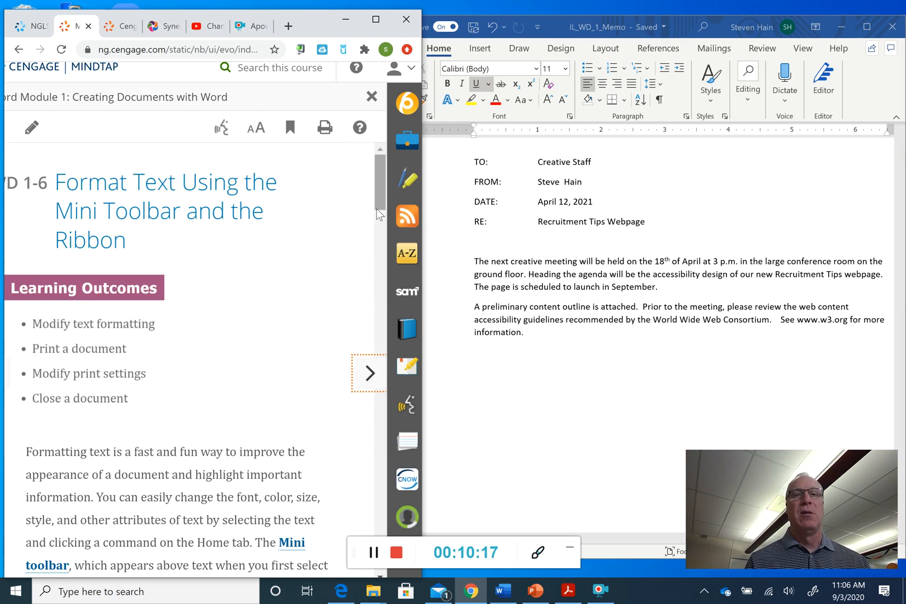
drag(378, 191, 382, 243)
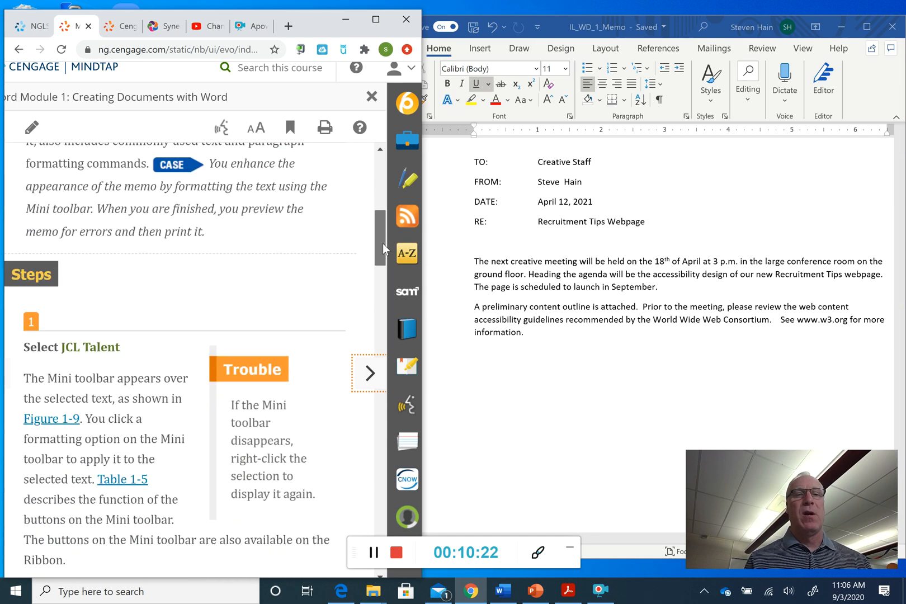
Following the textbook's step 1, select JCL Talent at the top of the memo and review Table 1-5 on the Mini toolbar buttons
click(628, 229)
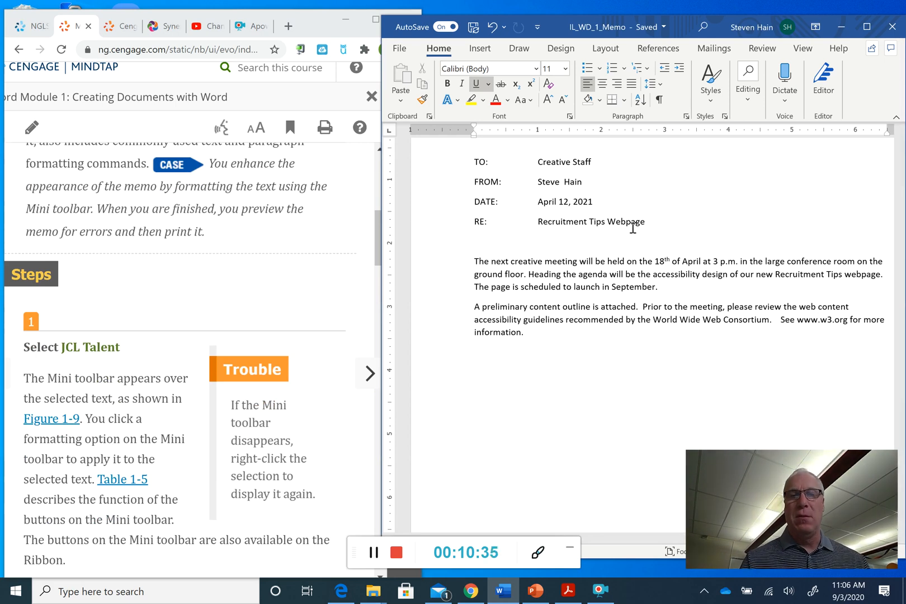
scroll(671, 391, up, 3)
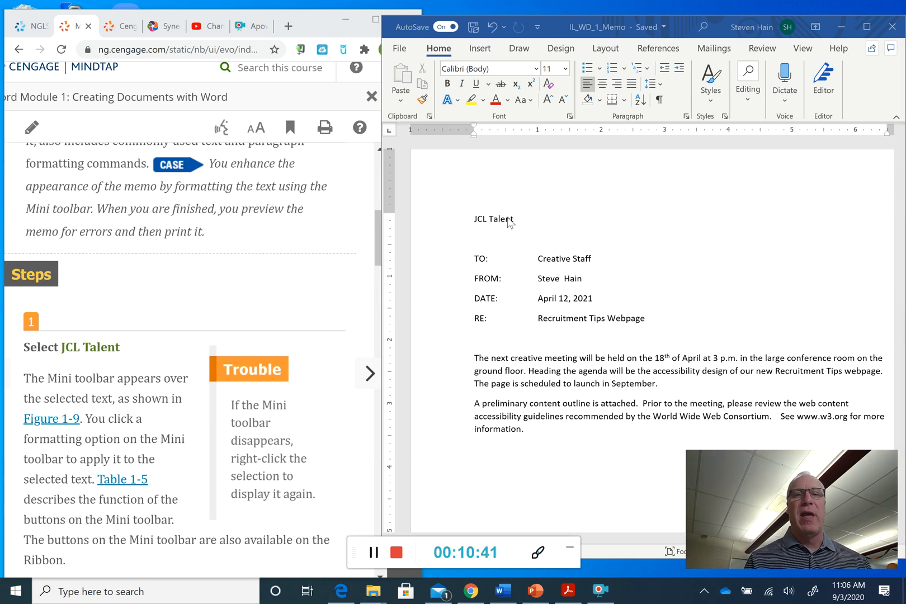
drag(515, 219, 474, 223)
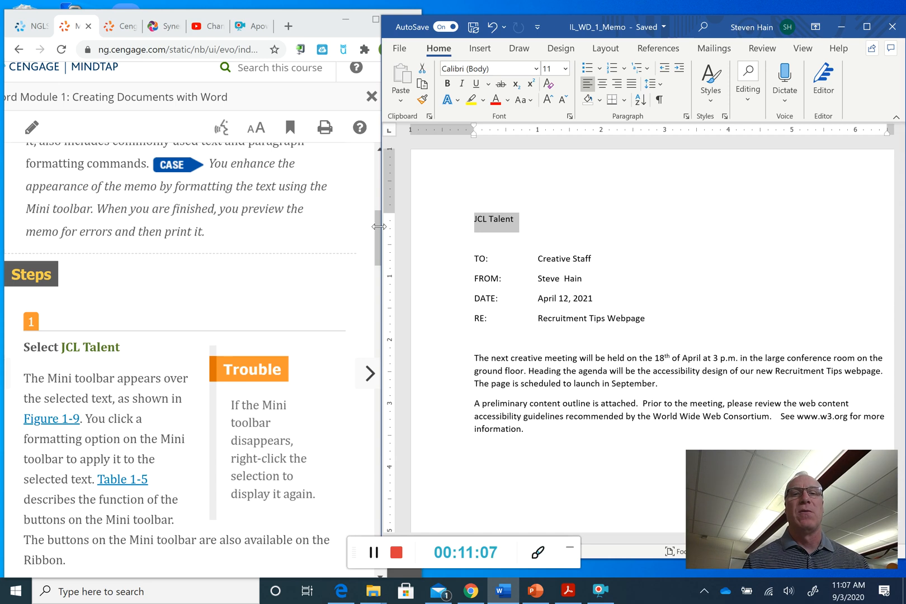
drag(377, 227, 385, 299)
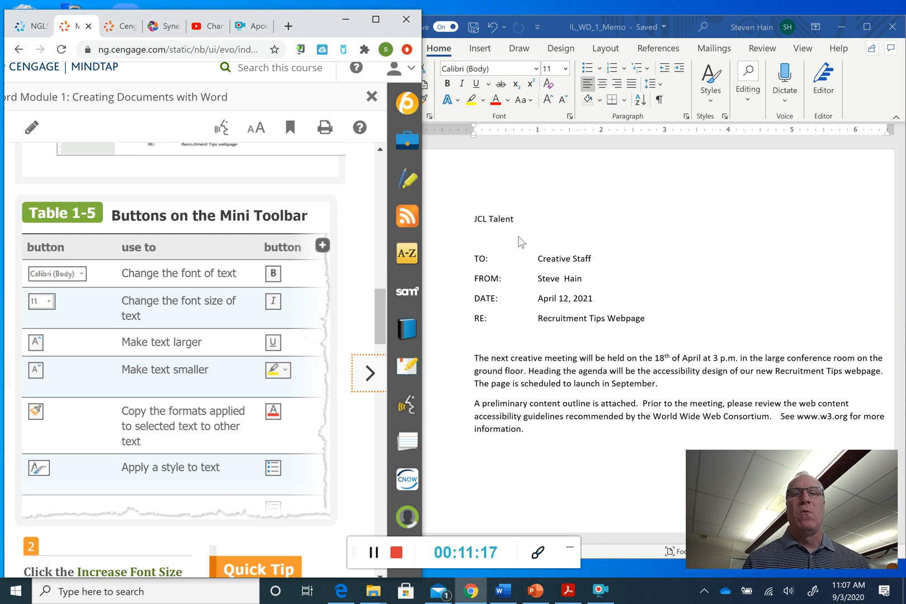
click(496, 104)
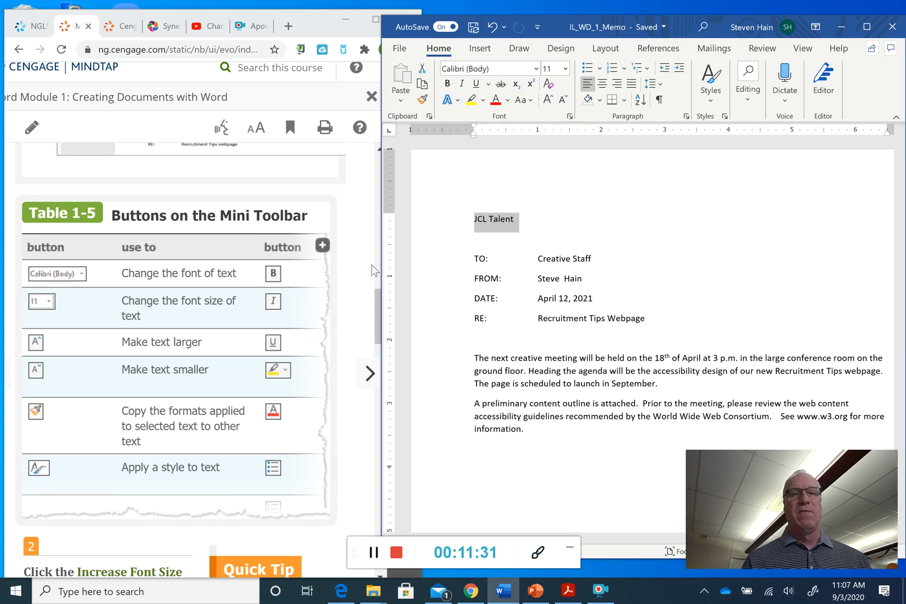
click(489, 219)
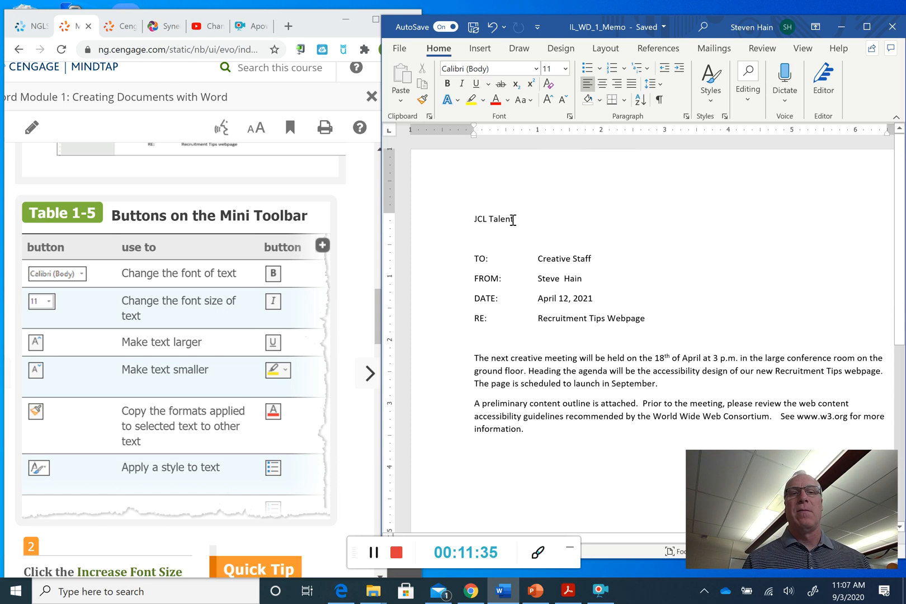
drag(513, 220, 472, 219)
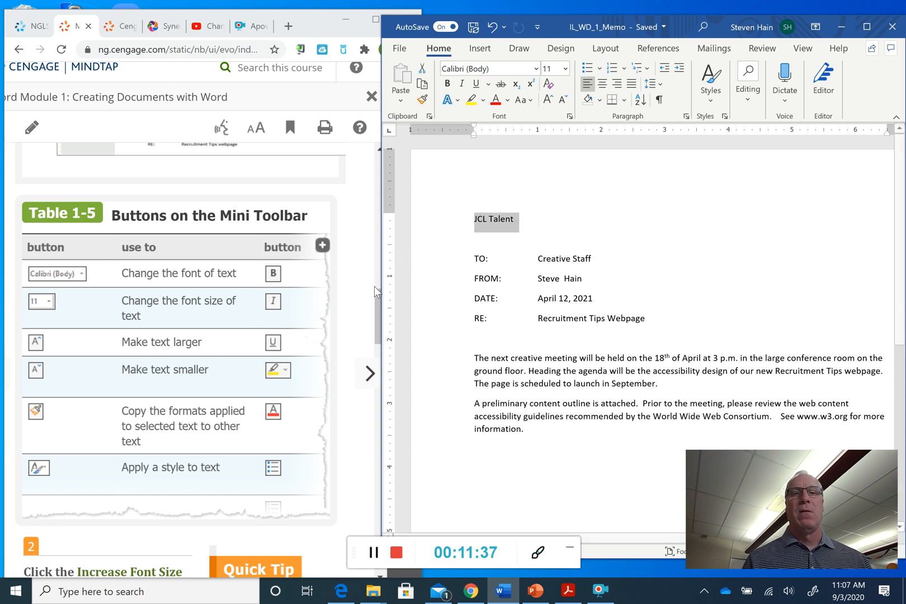
Following the textbook's step 2, enlarge the memo's JCL Talent heading to a font size of 24
drag(378, 309, 377, 343)
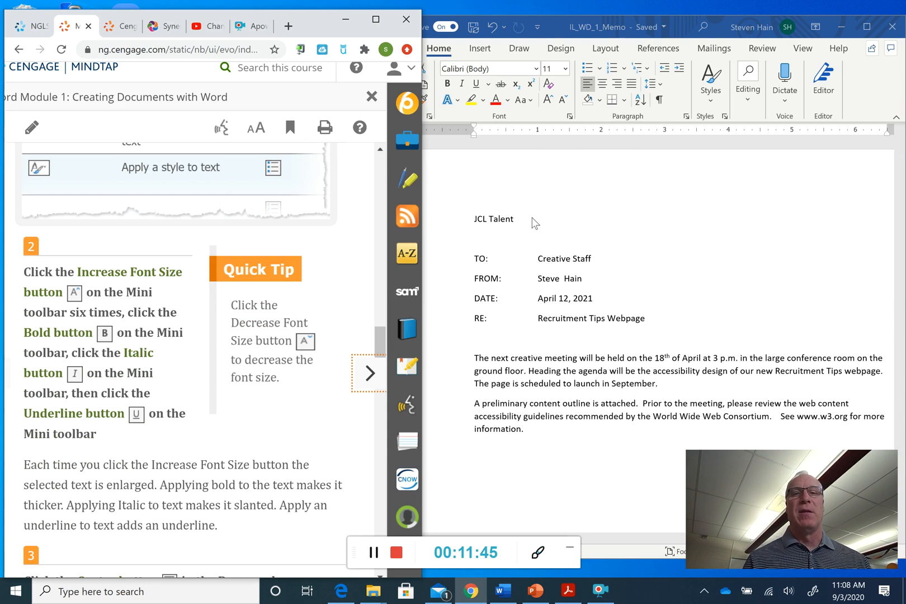
click(512, 219)
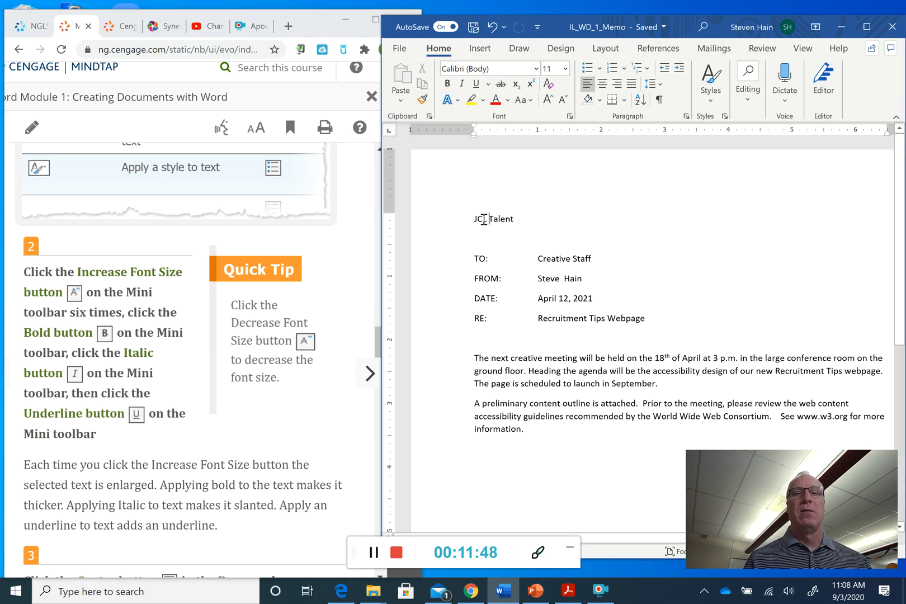
click(514, 219)
drag(508, 219, 474, 220)
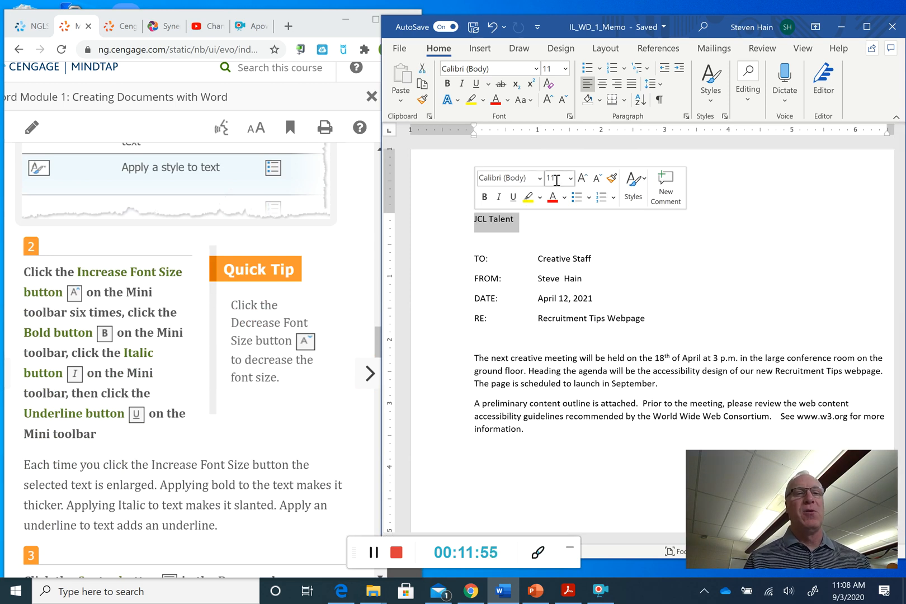
click(586, 176)
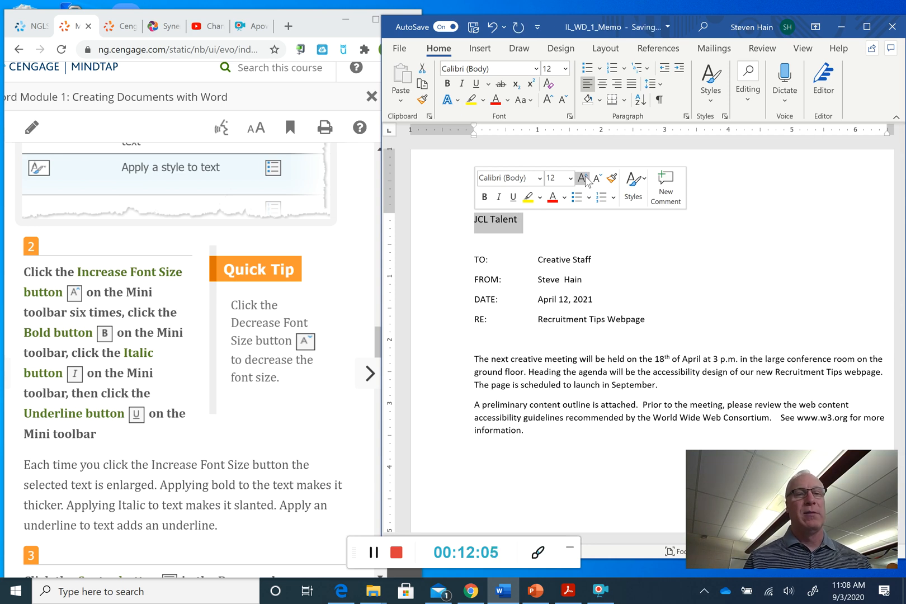
click(583, 178)
click(583, 178)
click(583, 178)
click(582, 178)
click(583, 178)
click(582, 178)
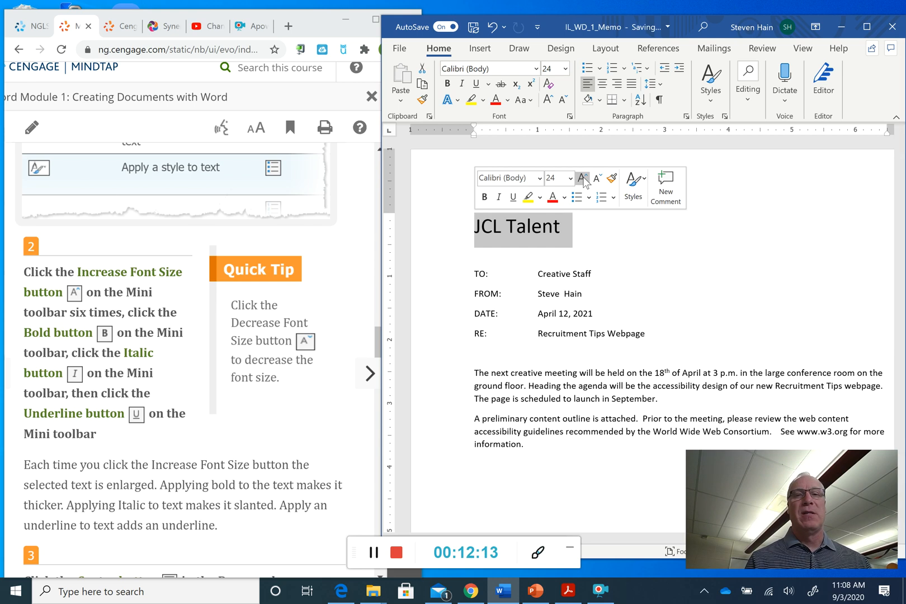
Apply bold, italic and underline formatting to the JCL Talent heading
click(485, 197)
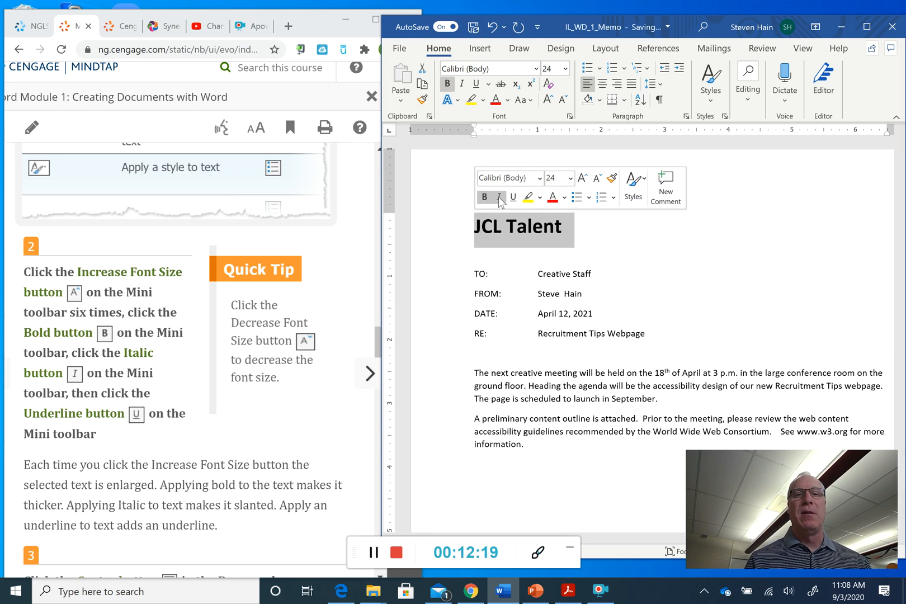
click(498, 197)
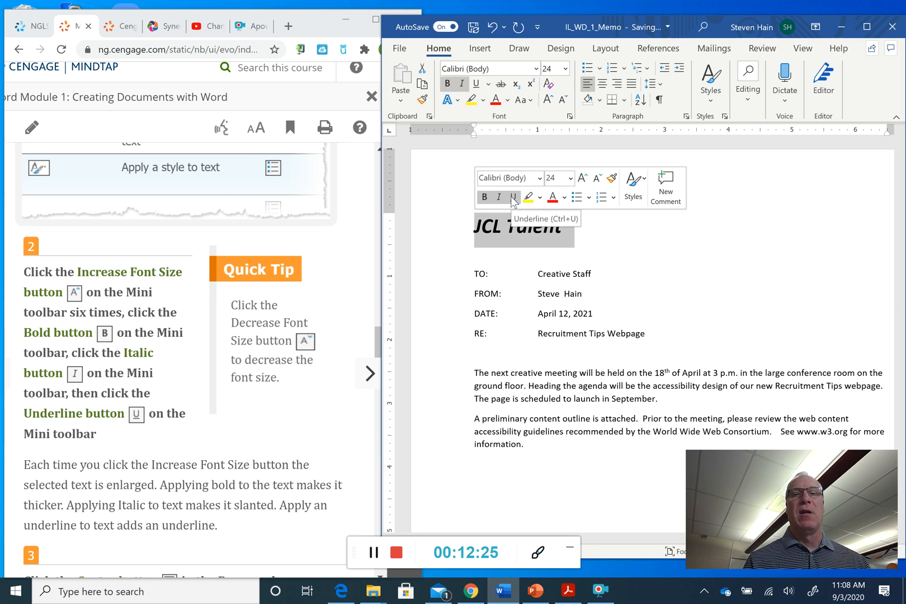
click(512, 197)
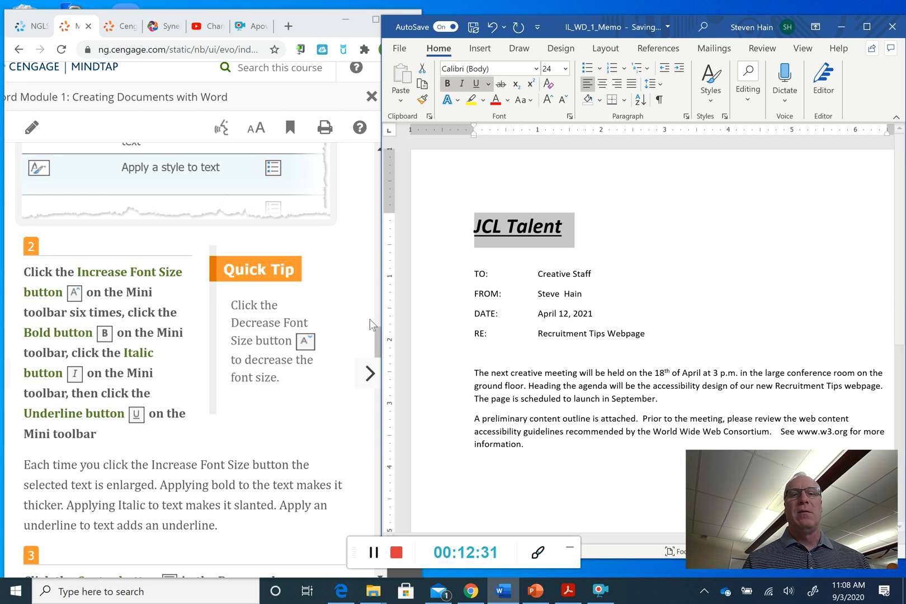
Following the textbook's step 3, center the JCL Talent heading between the memo's margins
click(378, 334)
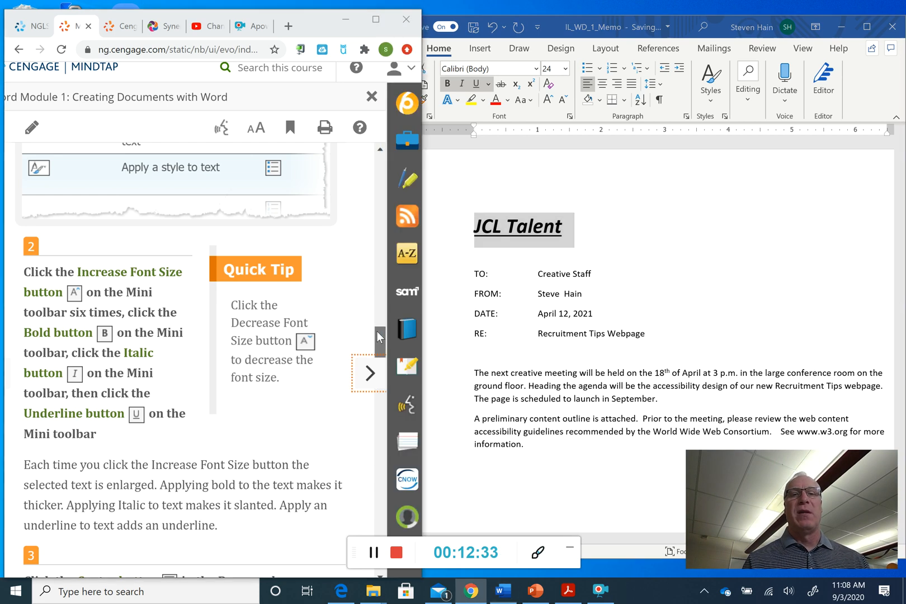
scroll(378, 332, down, 1)
drag(379, 341, 380, 357)
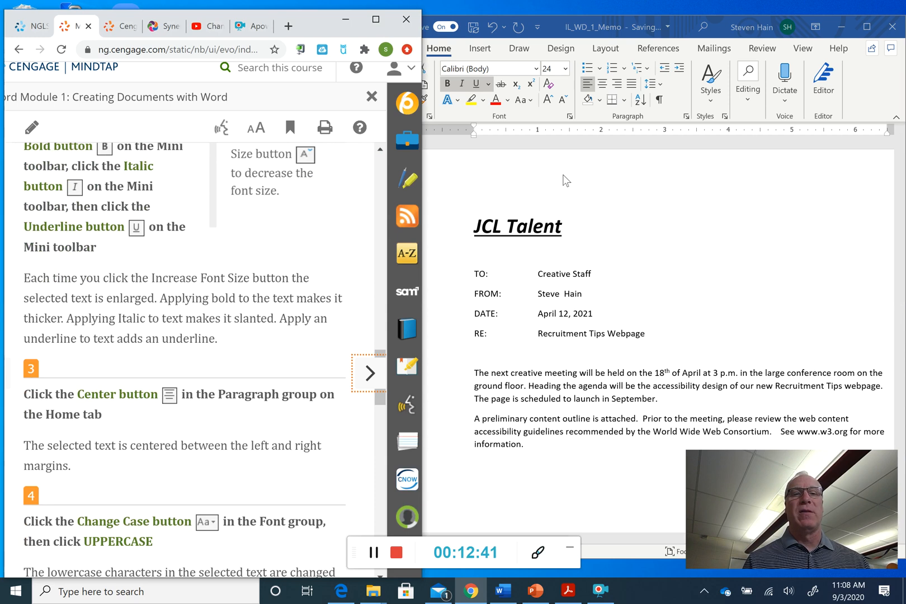
click(555, 234)
triple_click(556, 234)
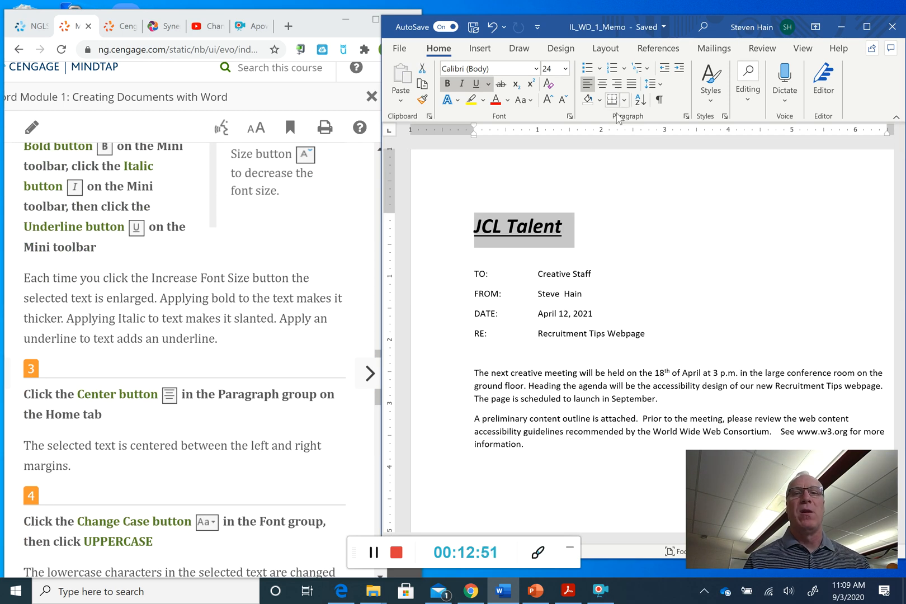
click(603, 84)
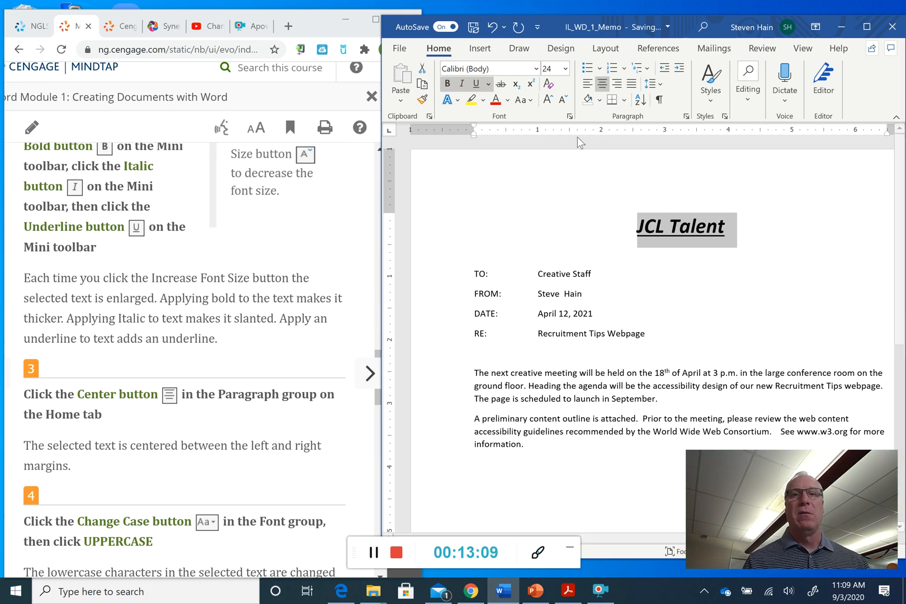
Following the textbook's step 4, change the case of the JCL Talent heading to UPPERCASE
click(665, 229)
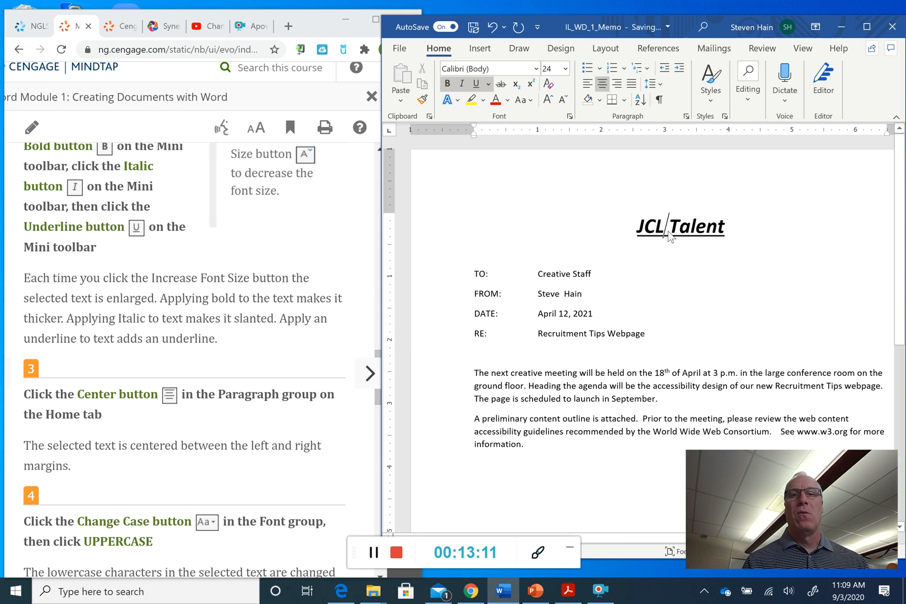
drag(729, 230, 644, 229)
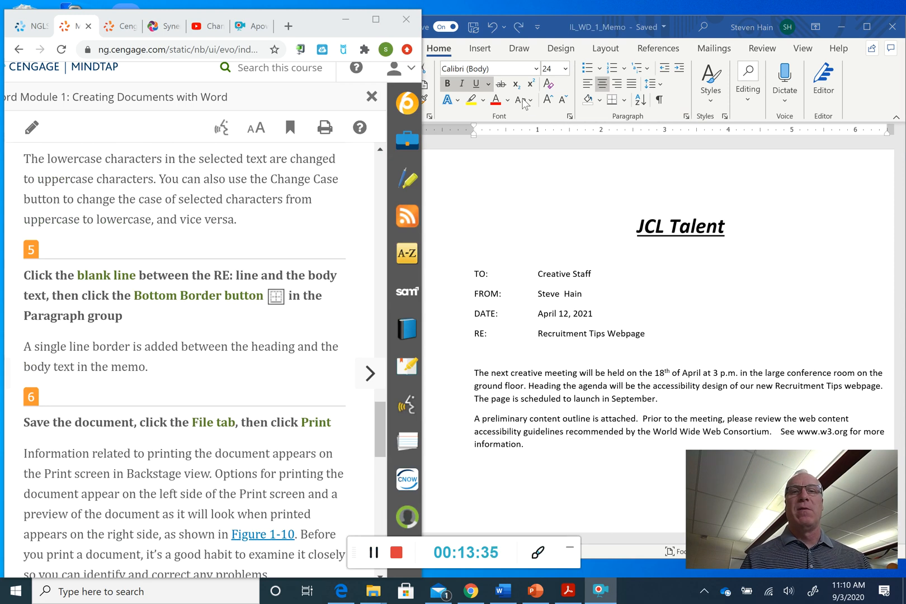
click(507, 189)
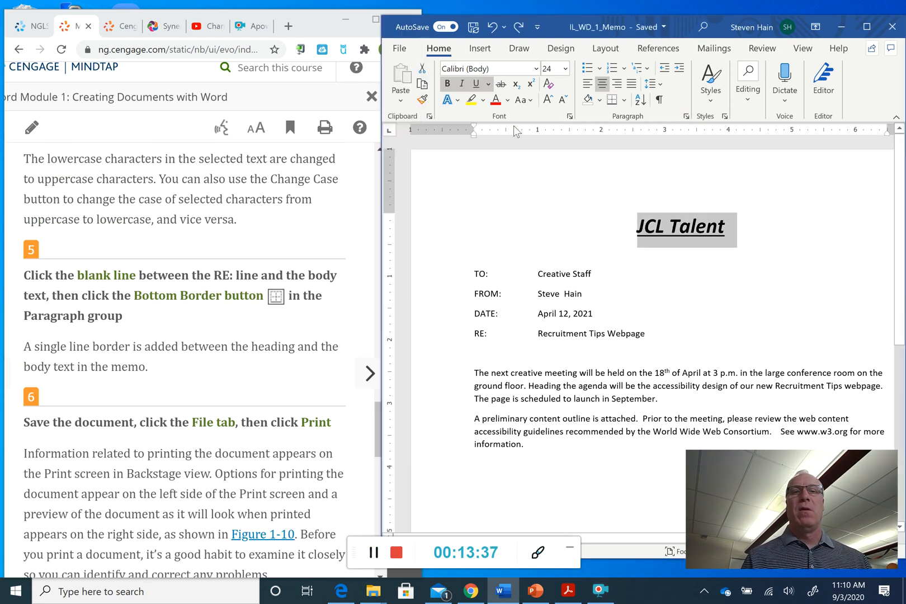
click(529, 101)
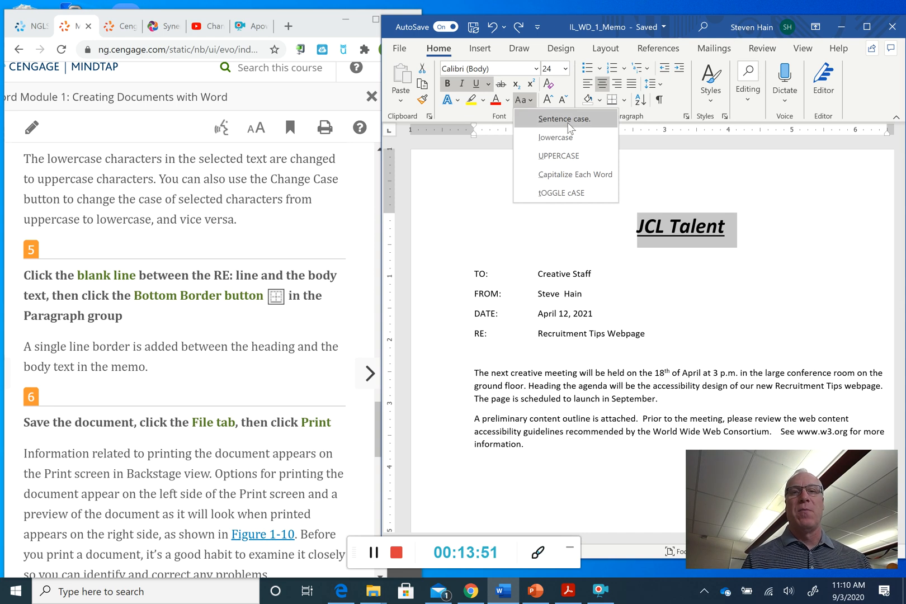
click(559, 155)
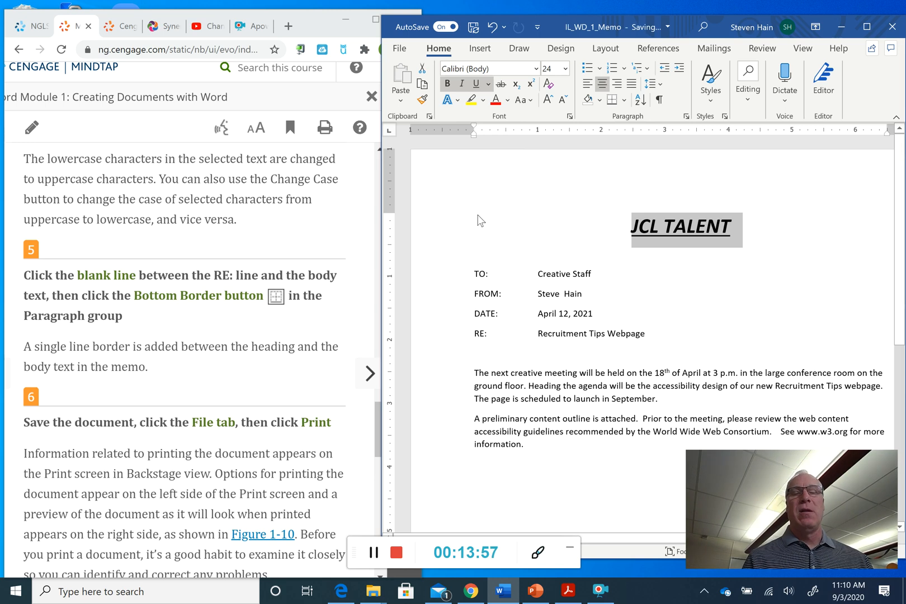
Try the lowercase and Sentence case options on the memo heading, and set it back to UPPERCASE
click(523, 99)
click(542, 135)
click(527, 100)
click(556, 118)
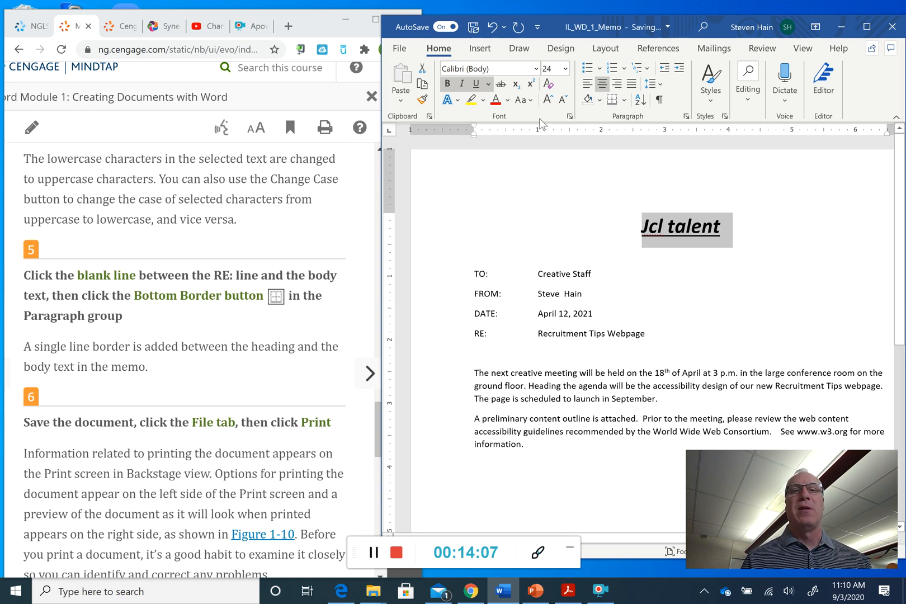
click(526, 101)
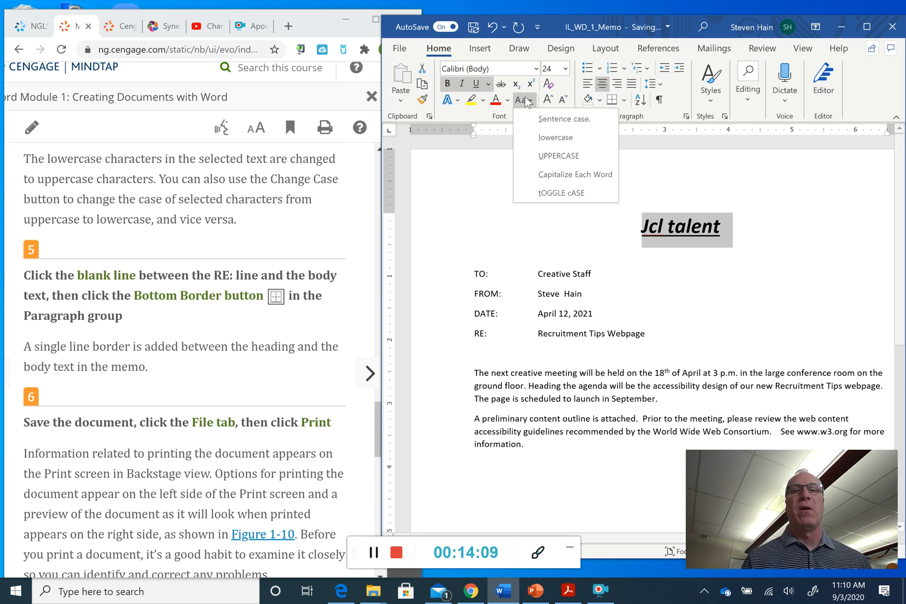
click(545, 154)
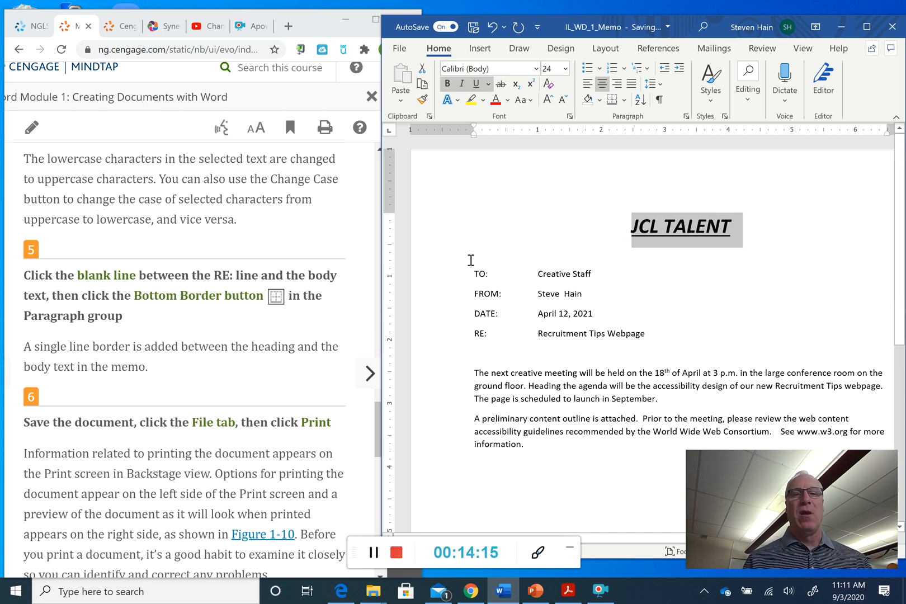
Following the textbook's step 5, add a bottom border to the blank line between the RE: line and the body text
click(474, 352)
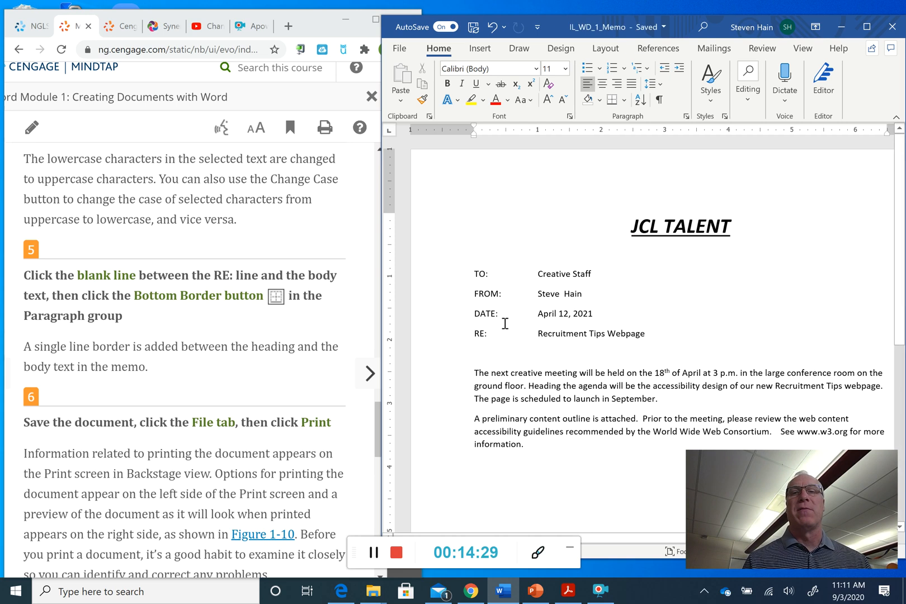
click(624, 102)
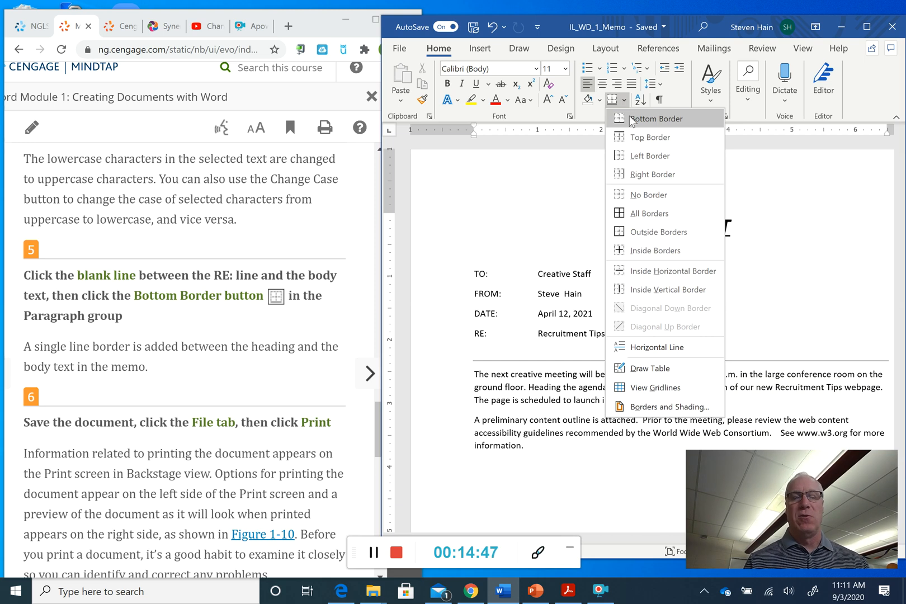
click(631, 119)
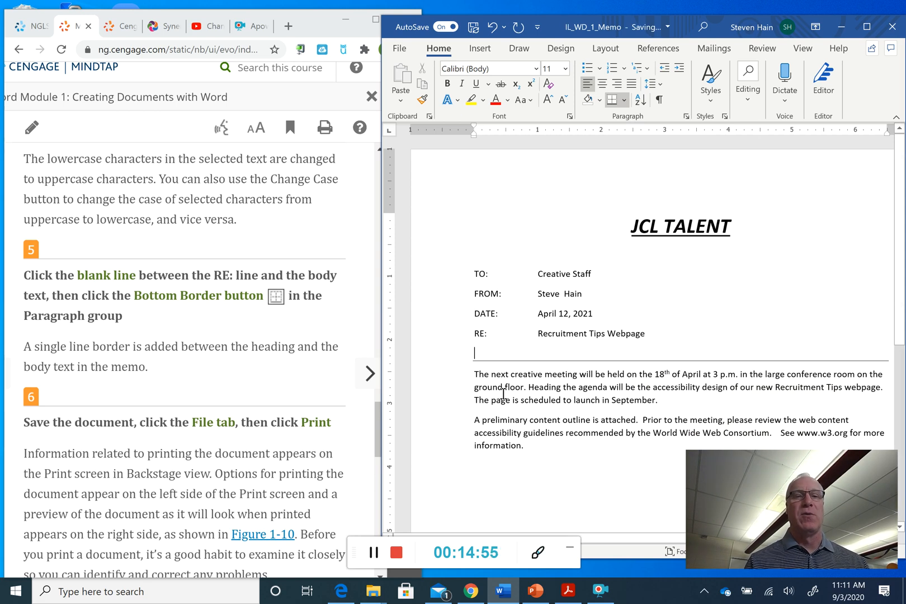
Read the textbook's step 6 and Figure 1-10 about previewing and printing the completed memo
mouse_move(375, 412)
mouse_down()
mouse_move(380, 467)
mouse_move(390, 422)
mouse_up()
click(504, 590)
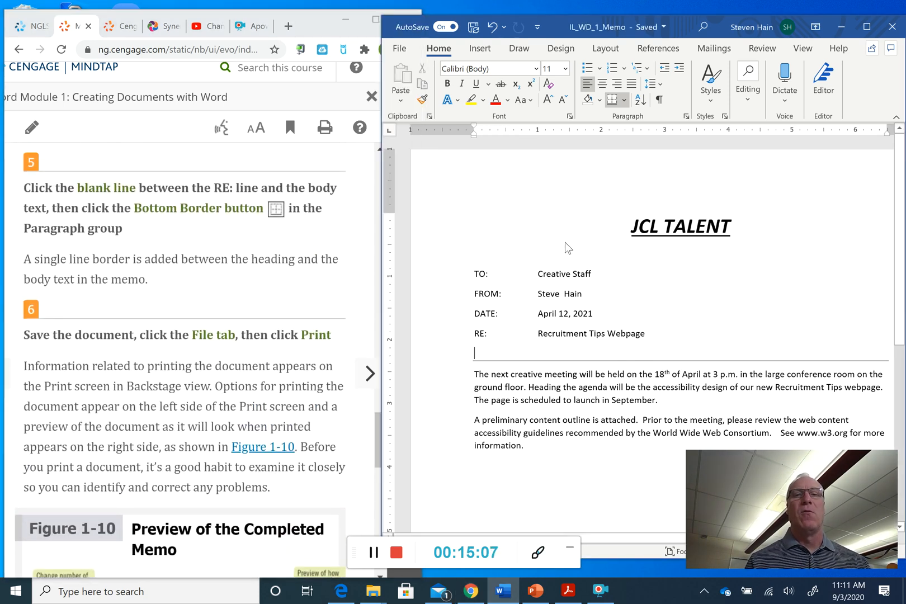
click(399, 48)
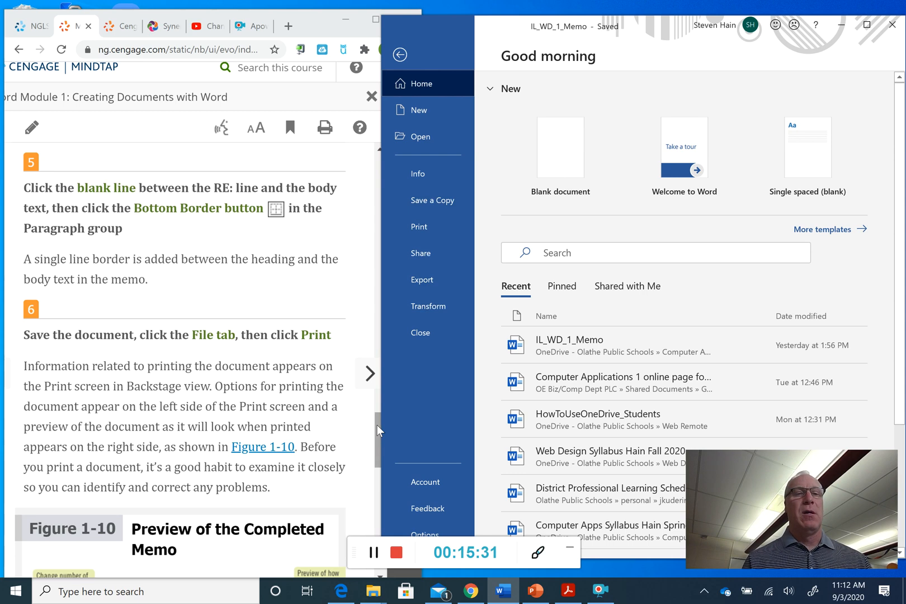
drag(377, 424, 376, 434)
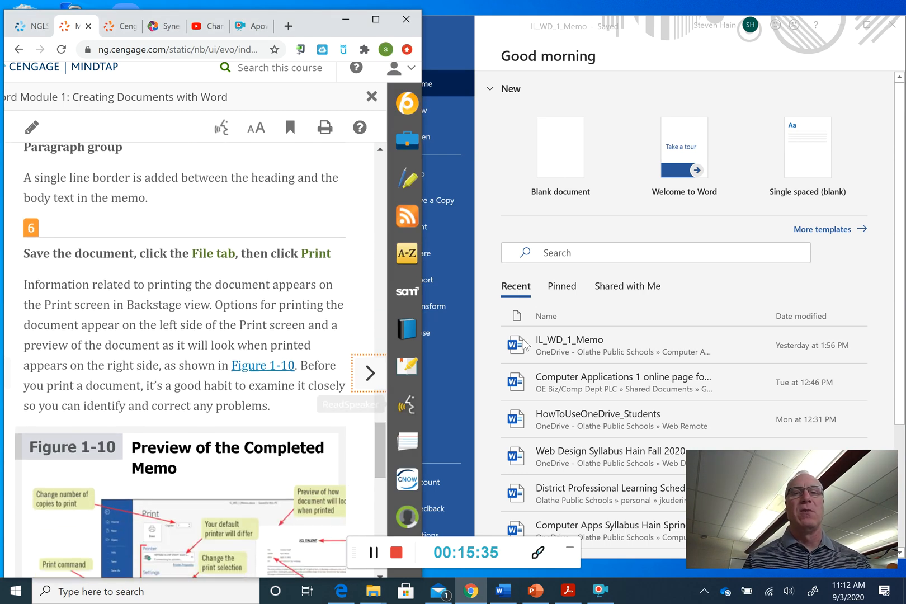
click(515, 218)
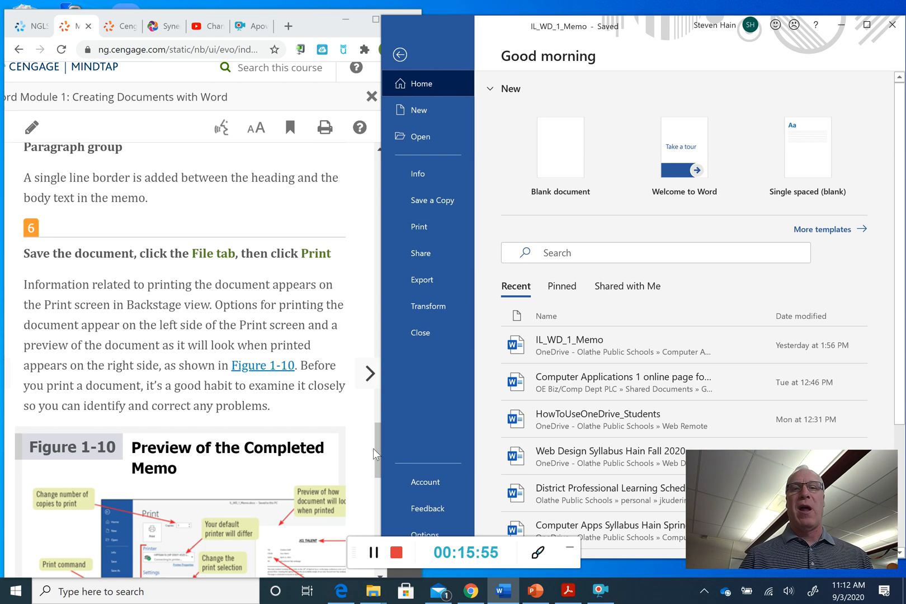
drag(373, 449, 374, 475)
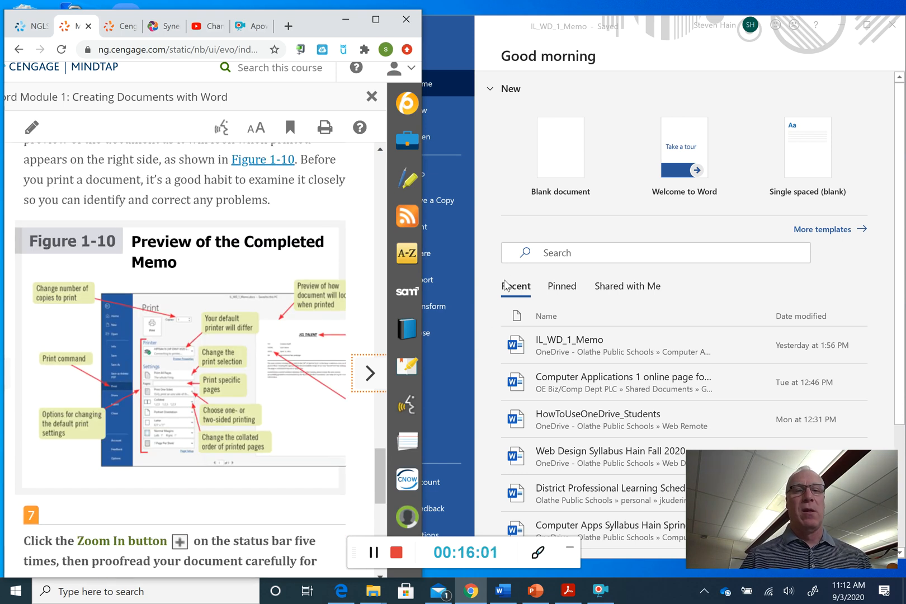
click(516, 233)
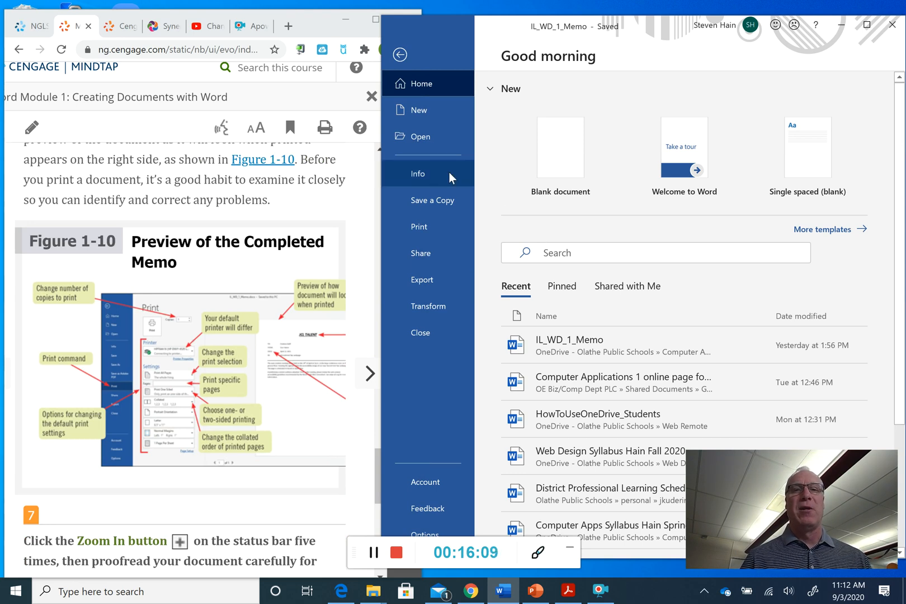
click(399, 55)
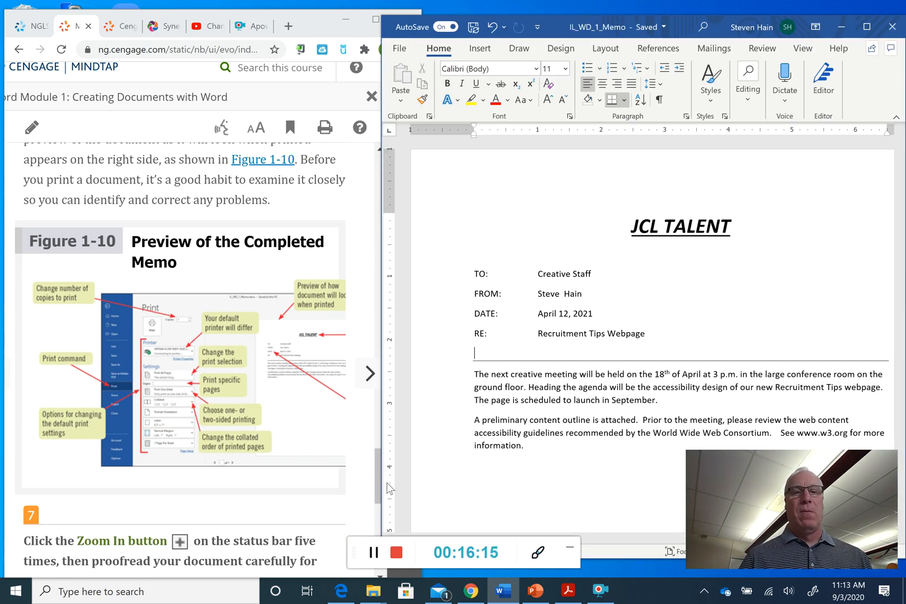
click(373, 554)
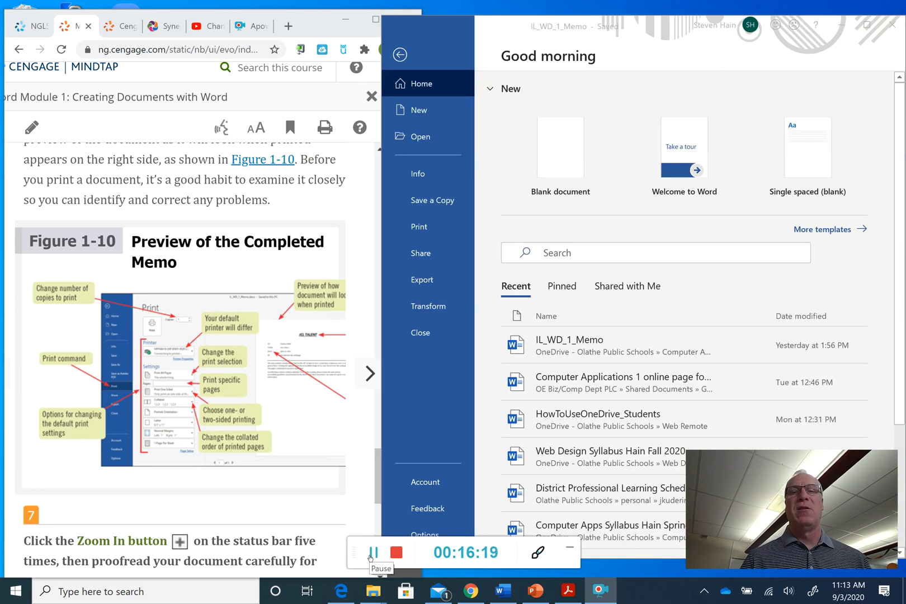
Following the textbook's step 6, show the memo's print preview and maximize the Word window
click(421, 226)
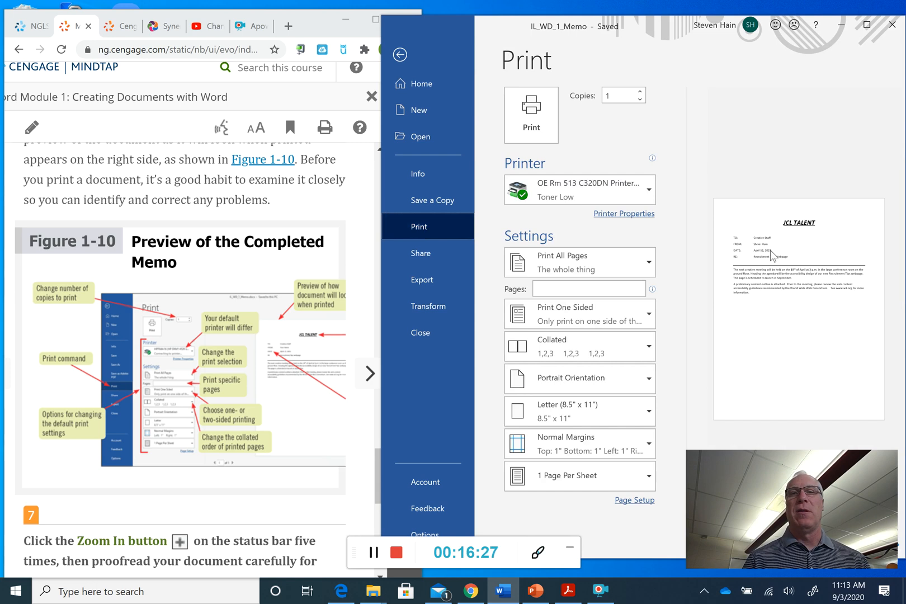
click(866, 24)
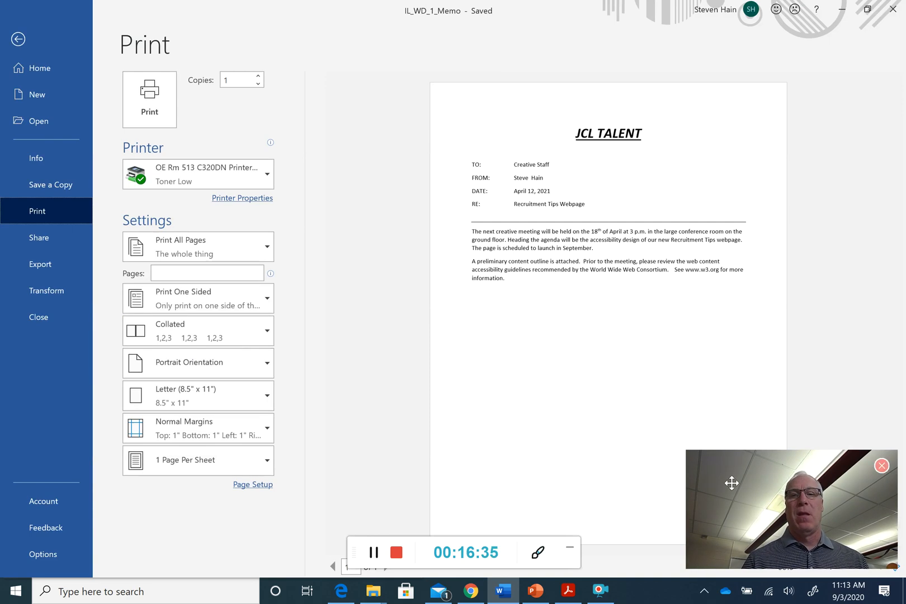
drag(732, 486, 166, 465)
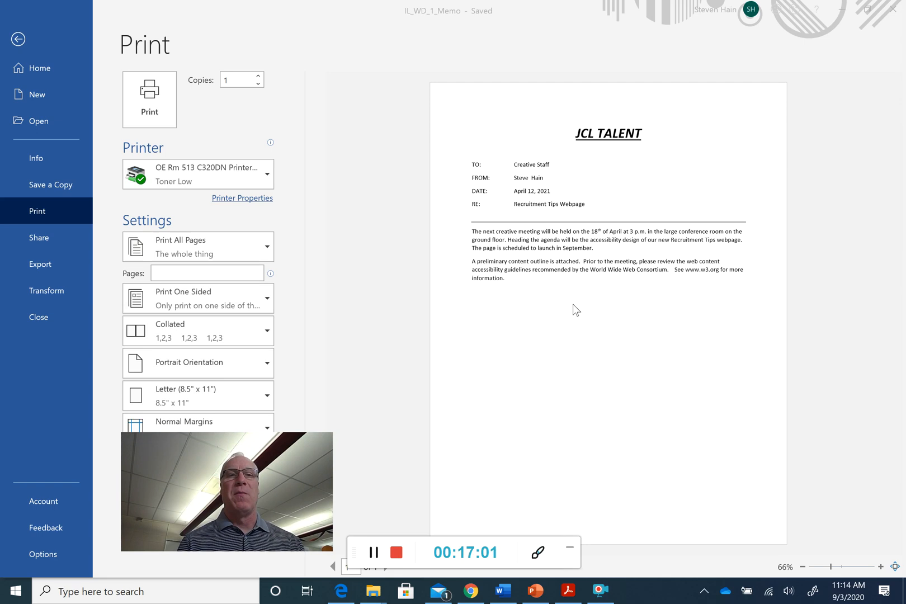
Magnify the print preview to 120% to proofread the memo, and reduce it to 90%
click(881, 567)
click(881, 566)
click(880, 566)
click(881, 566)
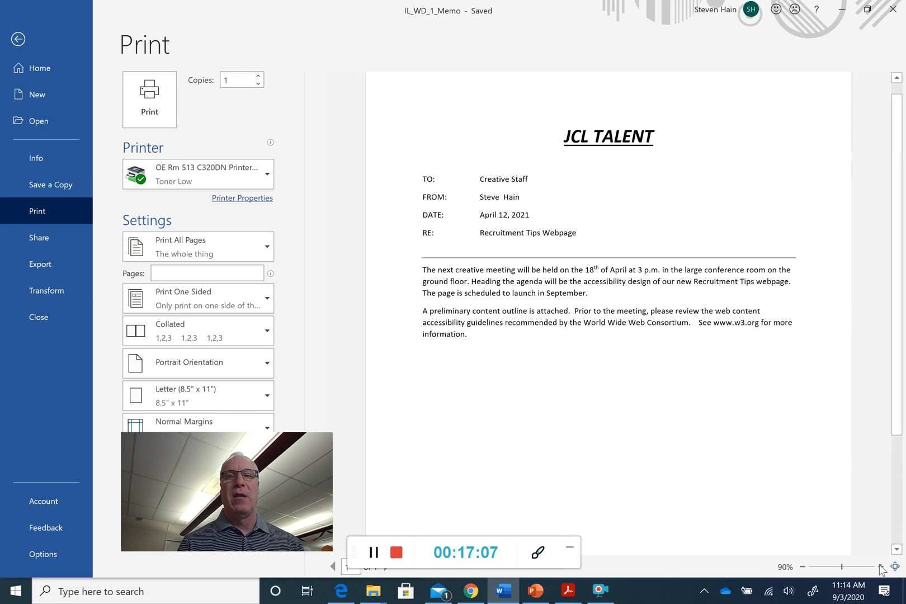
click(881, 567)
click(881, 566)
click(881, 567)
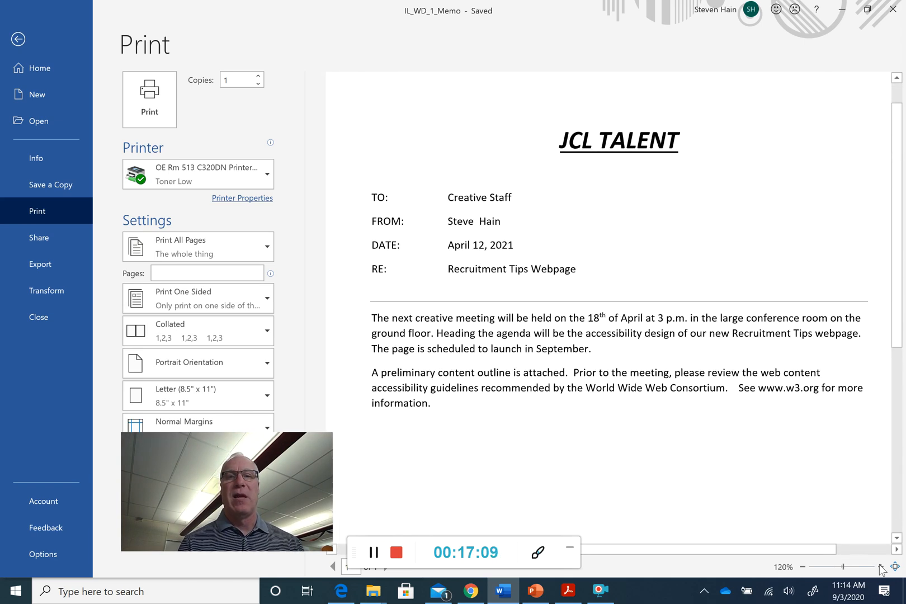
click(803, 566)
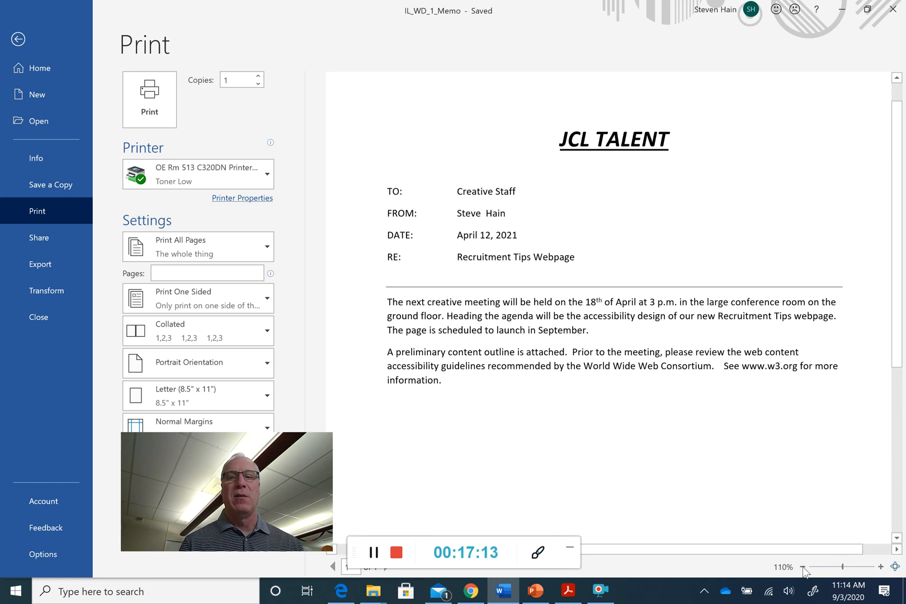
click(803, 566)
click(802, 566)
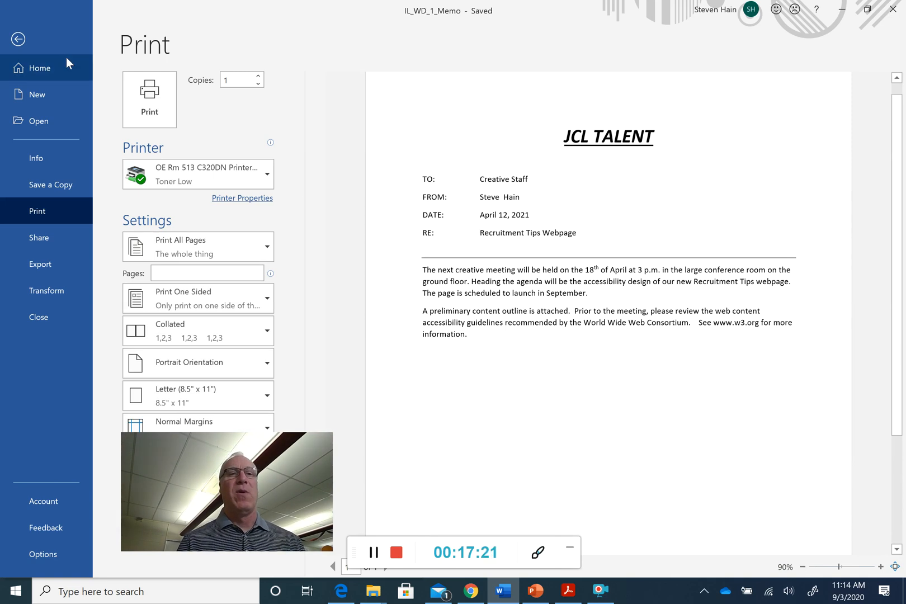
Return from the print preview to the memo and restore the Word window to its smaller size beside the textbook
click(22, 41)
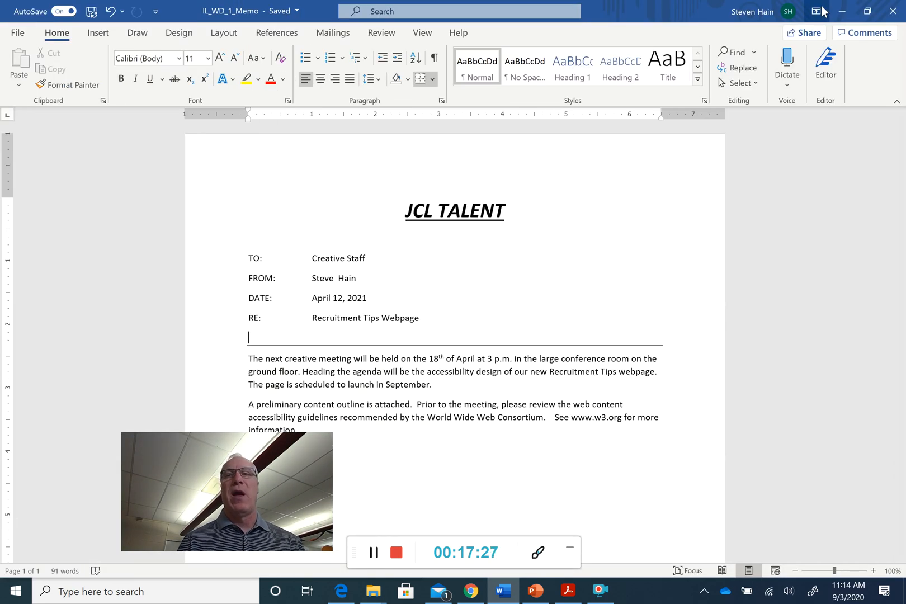
click(867, 12)
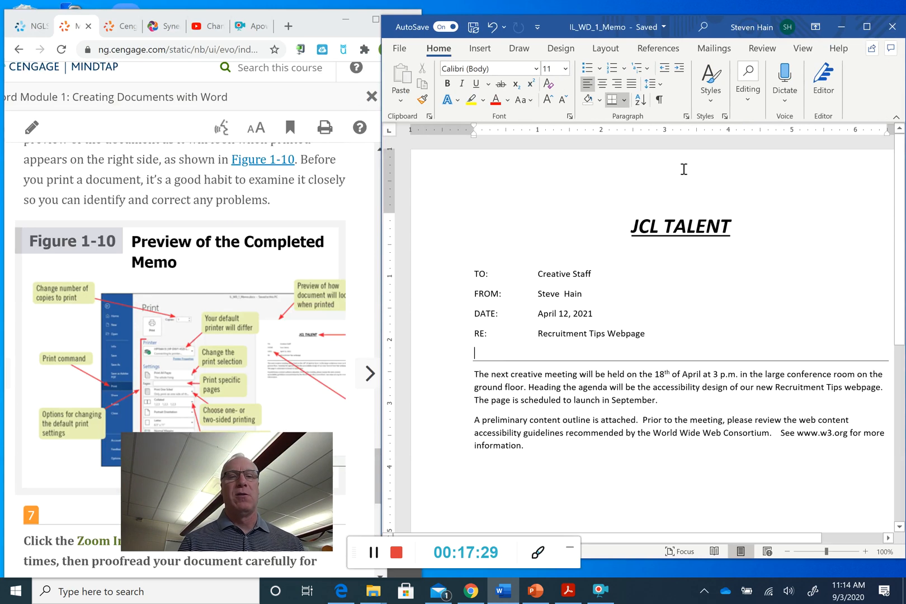
drag(278, 455, 839, 458)
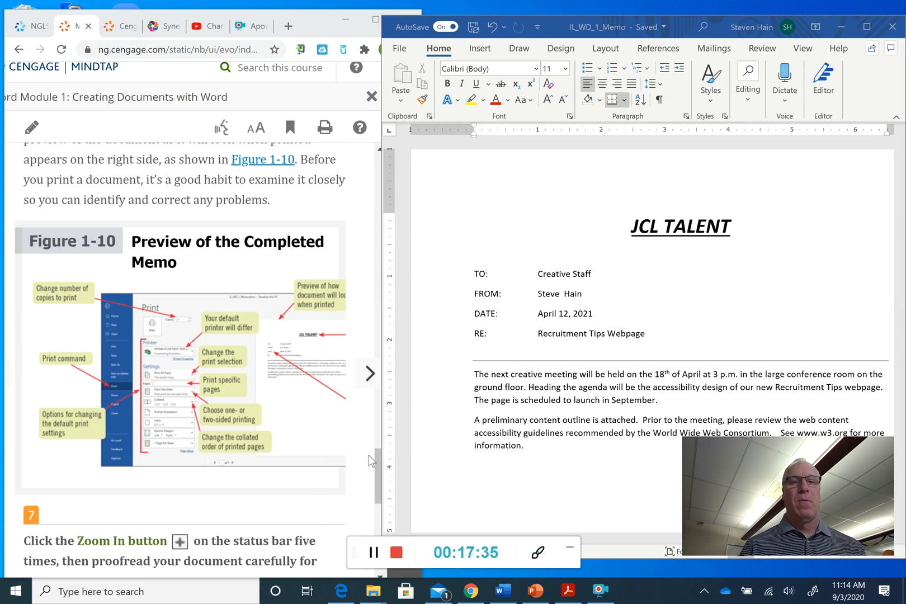
Following the textbook's step 9, close the IL_WD_1_Memo document while keeping Word open
drag(379, 464, 380, 524)
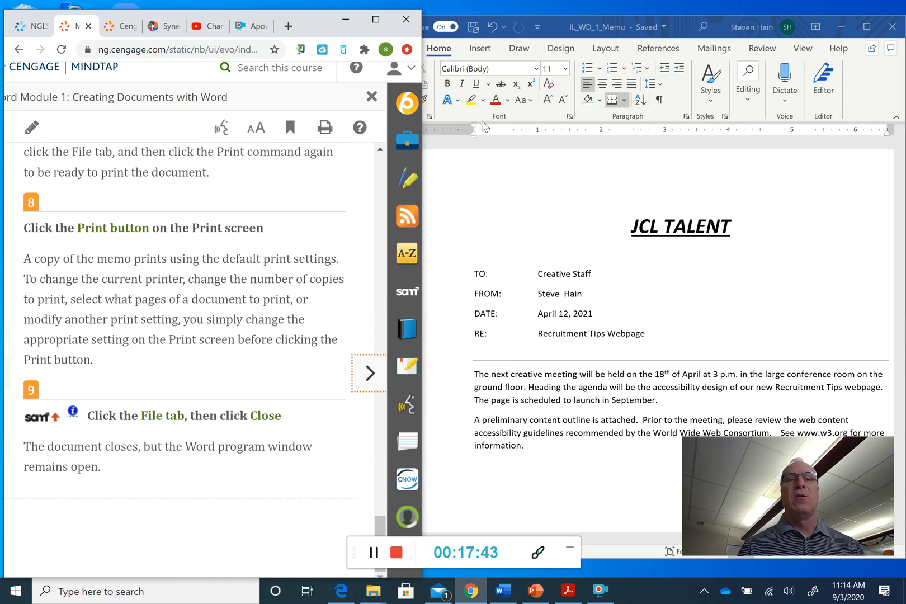
click(561, 25)
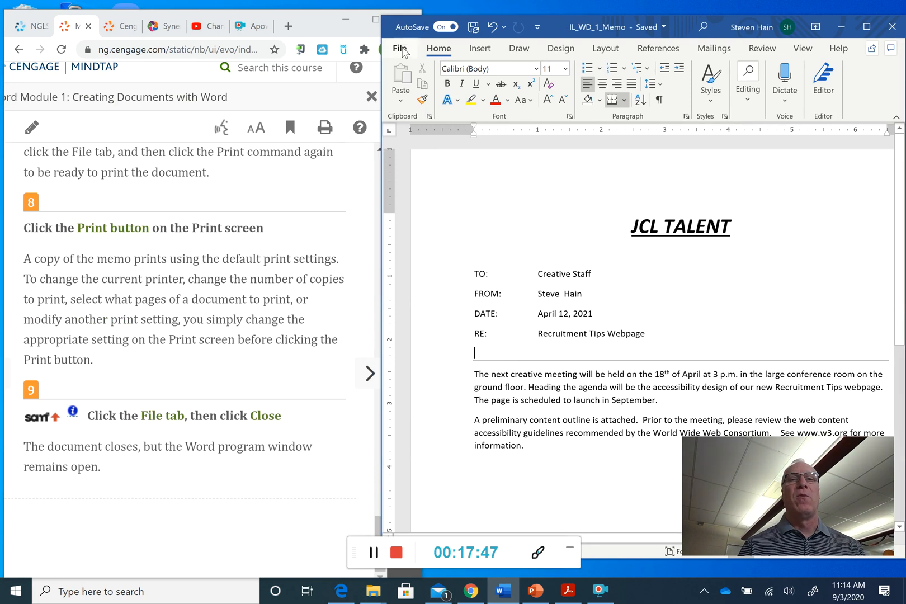
click(404, 52)
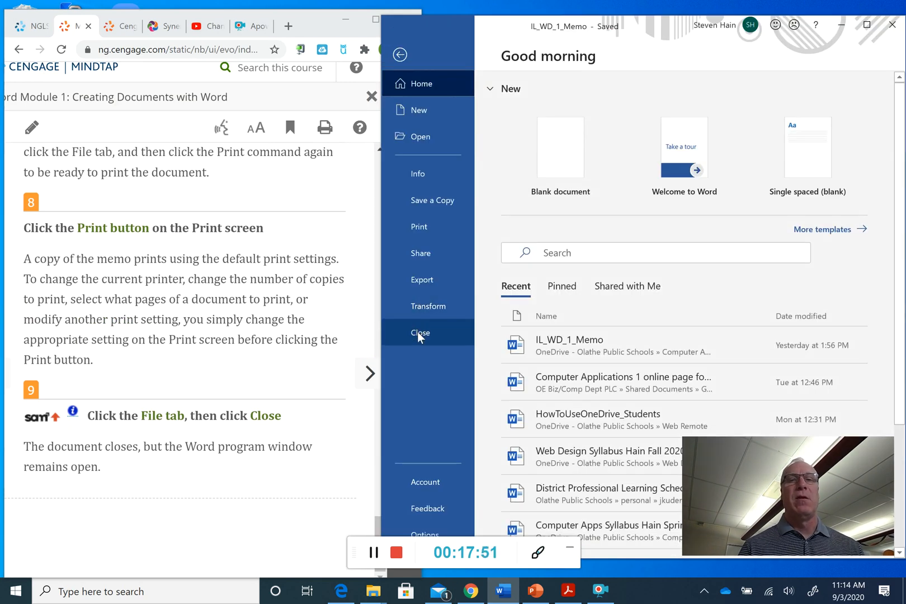
click(417, 333)
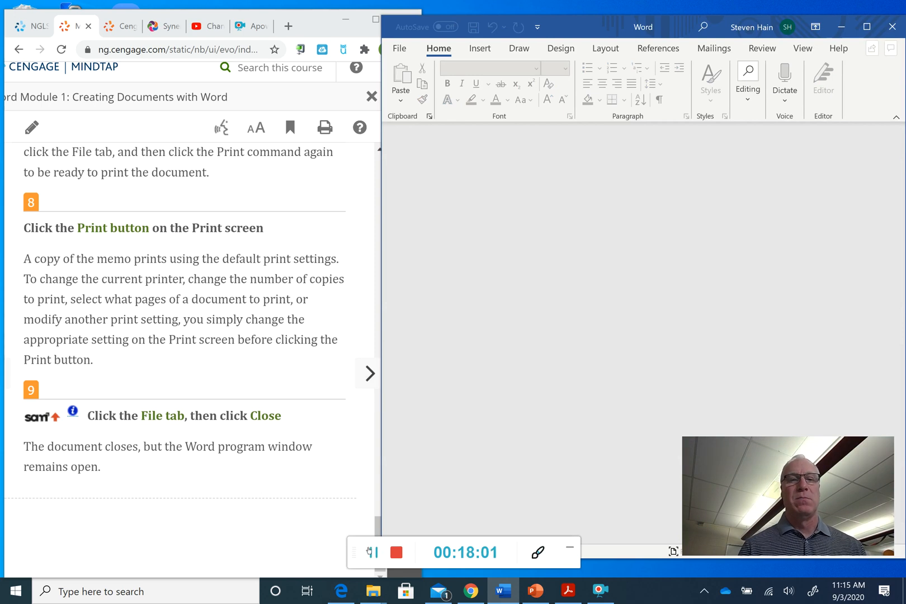
click(374, 552)
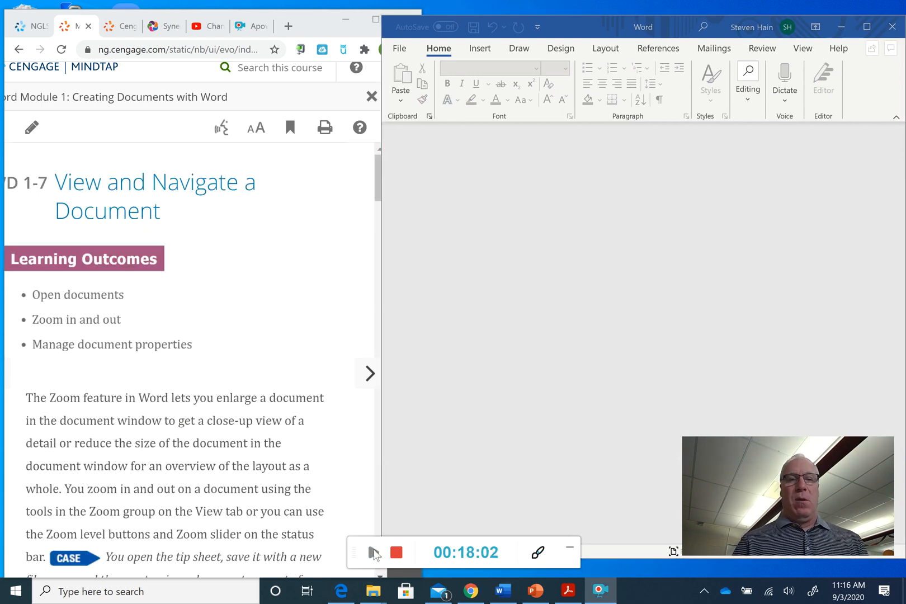
Following step 1 of lesson WD 1-7, bring up the Open dialog in Word to browse for IL_WD_1-1.docx
click(373, 552)
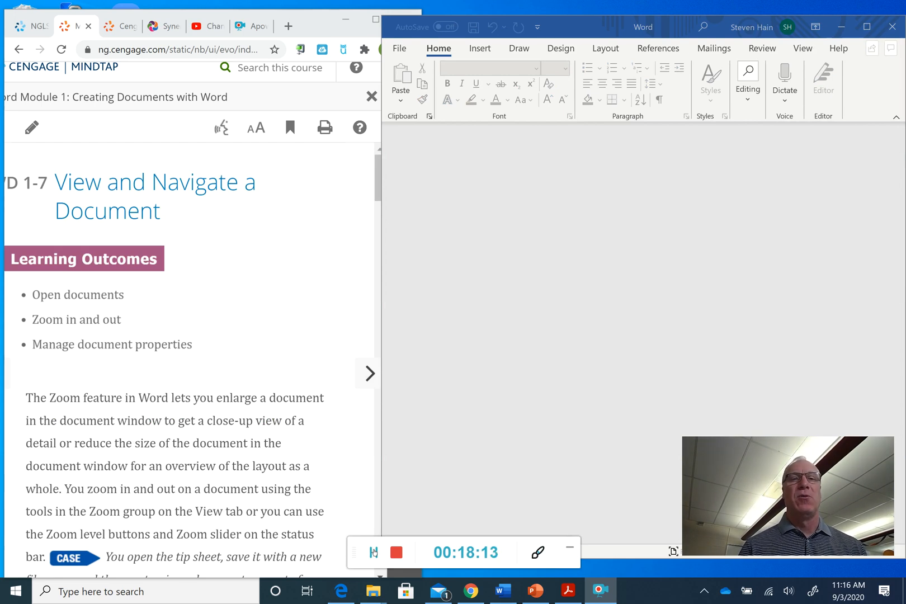
click(376, 180)
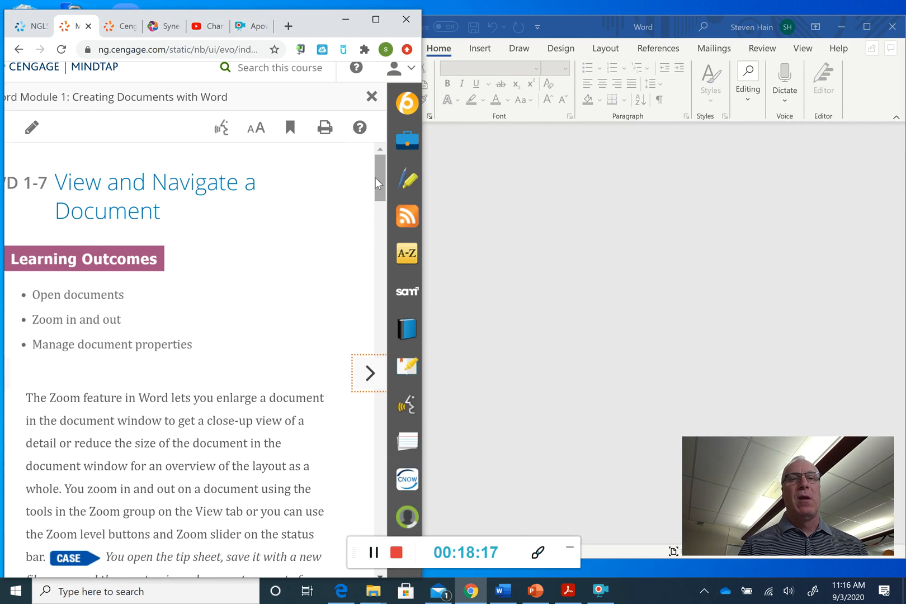
drag(376, 179, 375, 220)
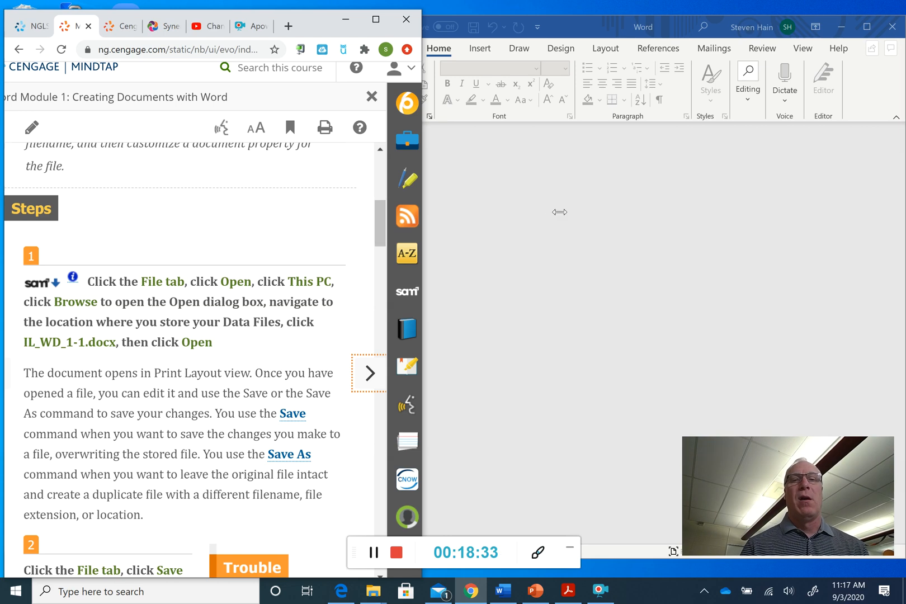
click(550, 211)
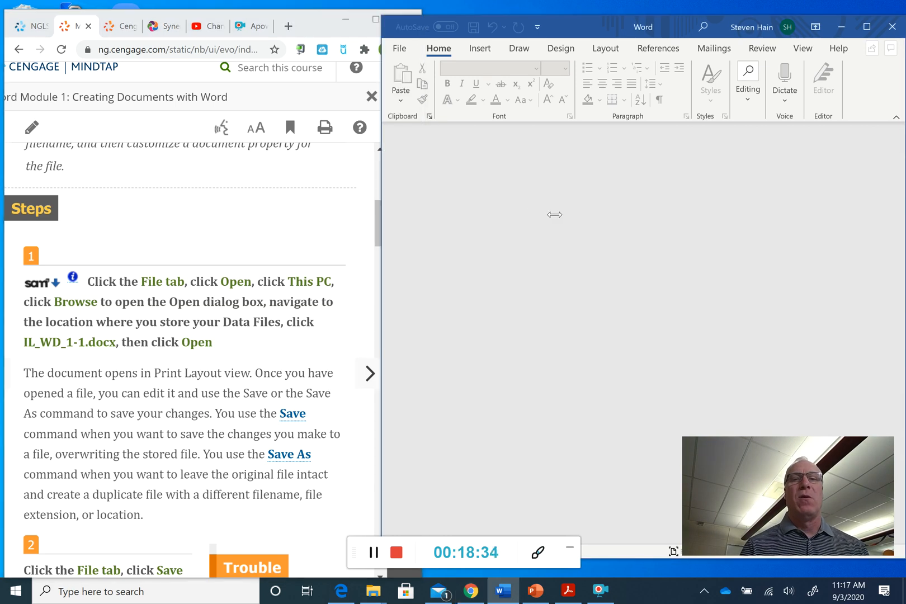
click(402, 50)
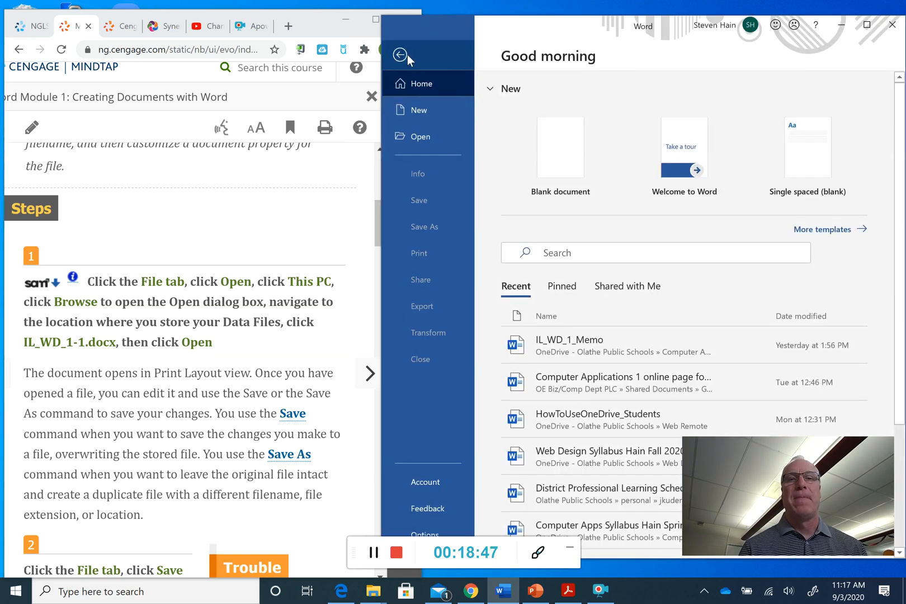
click(420, 137)
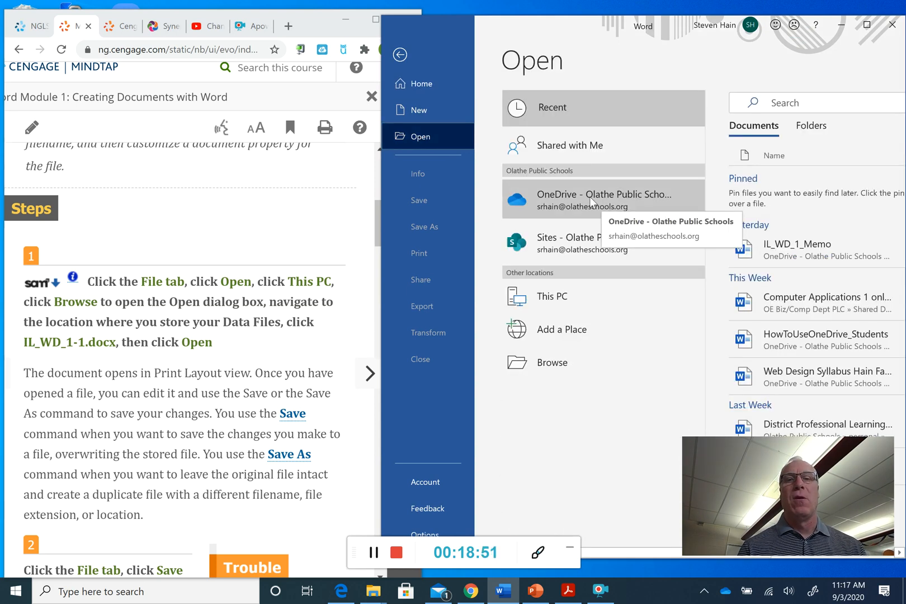
click(588, 201)
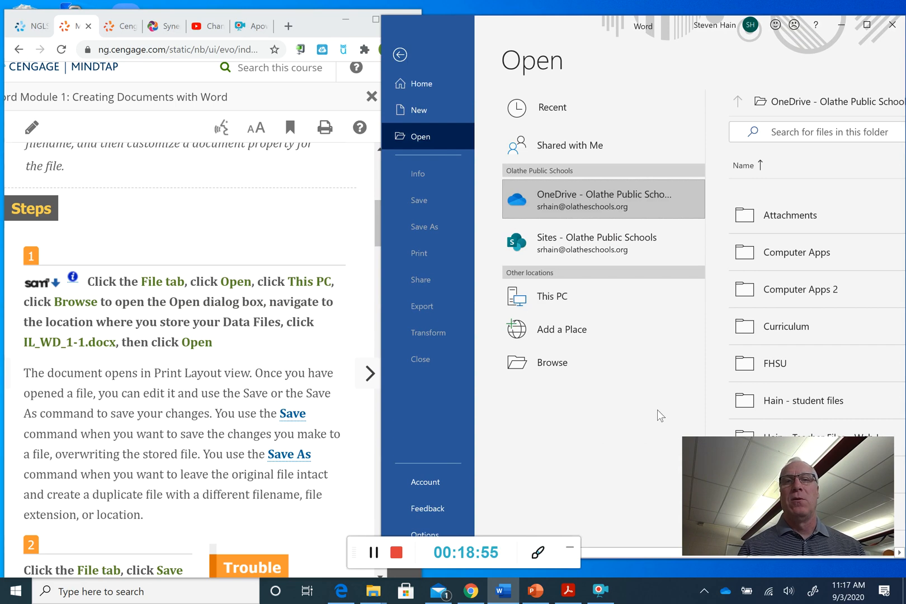
drag(540, 30, 417, 10)
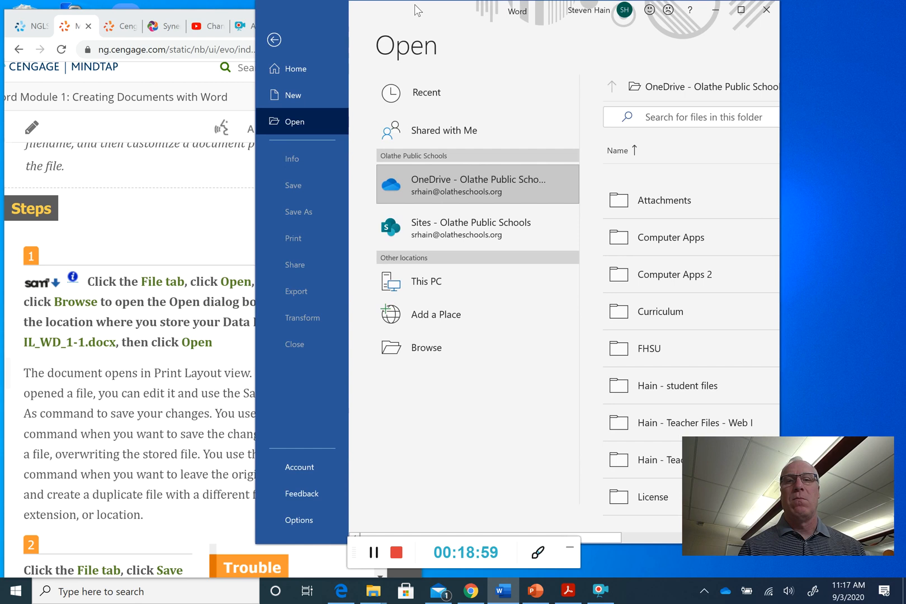
click(427, 344)
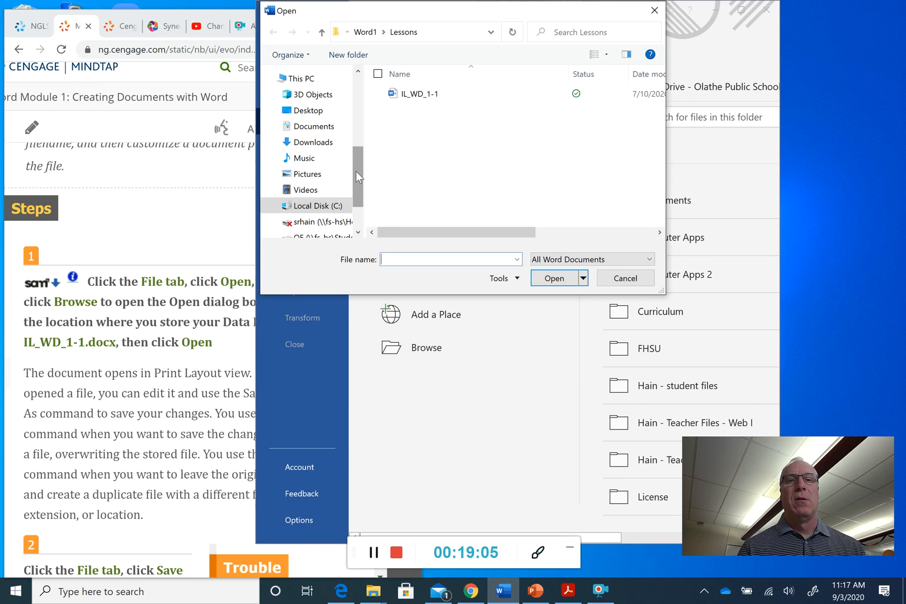
Show the contents of the OneDrive - Olathe Public Schools folder in the Open dialog
scroll(357, 172, down, 1)
scroll(356, 171, up, 2)
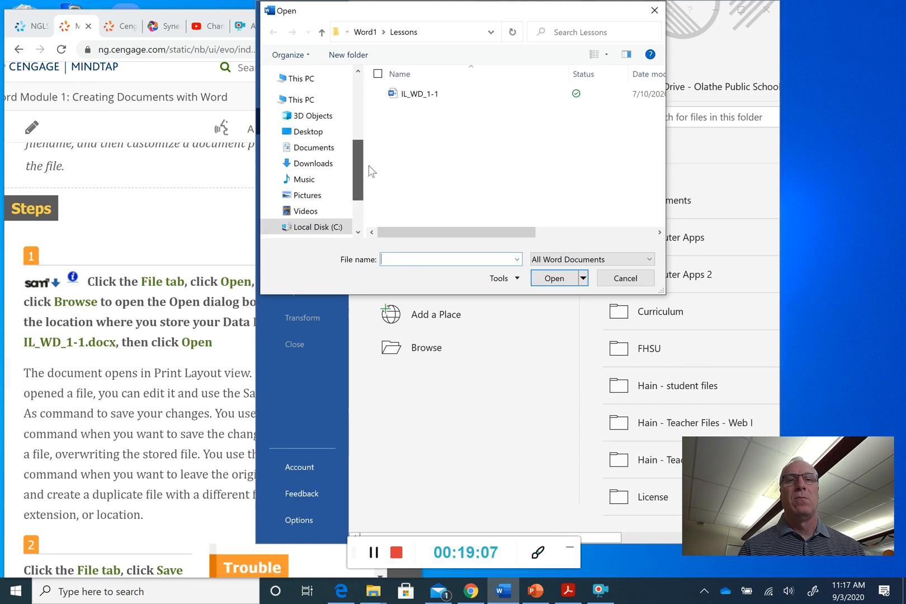
scroll(364, 167, up, 1)
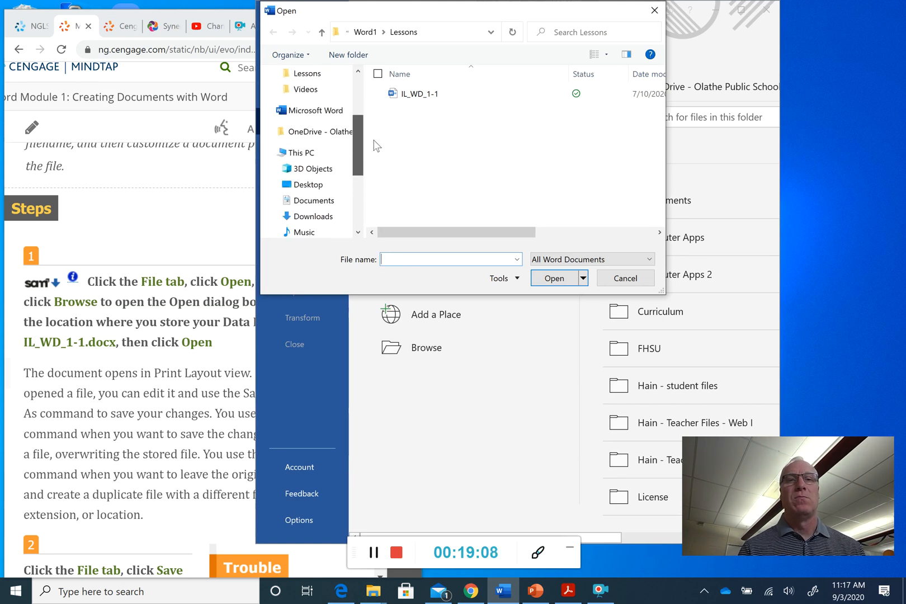
click(308, 135)
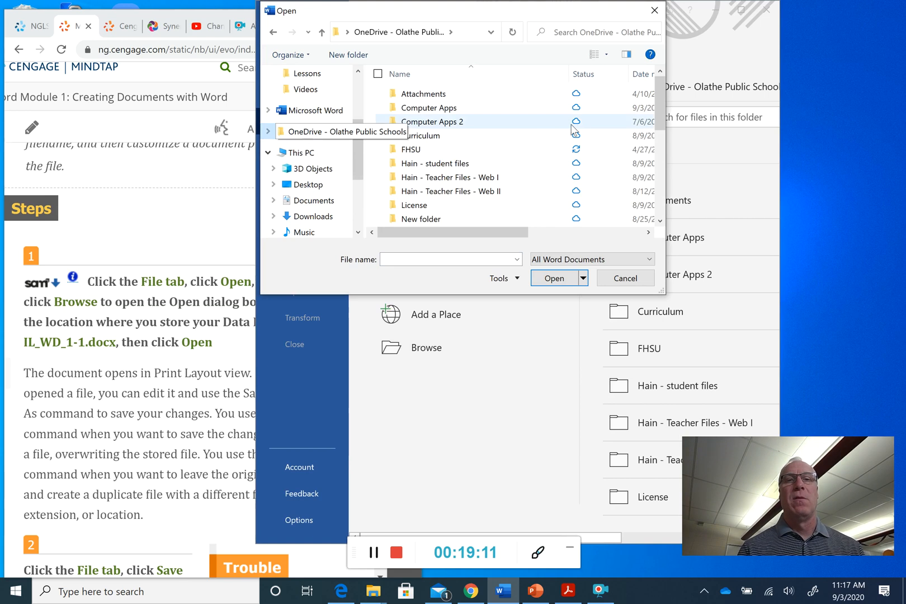
Open IL_WD_1-1 from the Lessons folder under NGL Computer Applications, Word, Word_Mod01_Data, Word1
drag(658, 101, 657, 138)
double_click(433, 132)
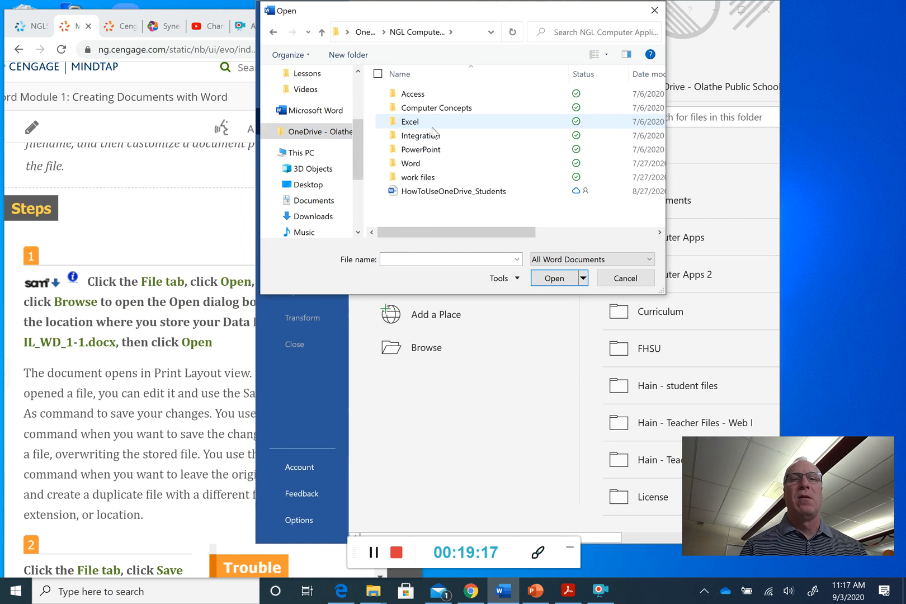
double_click(425, 166)
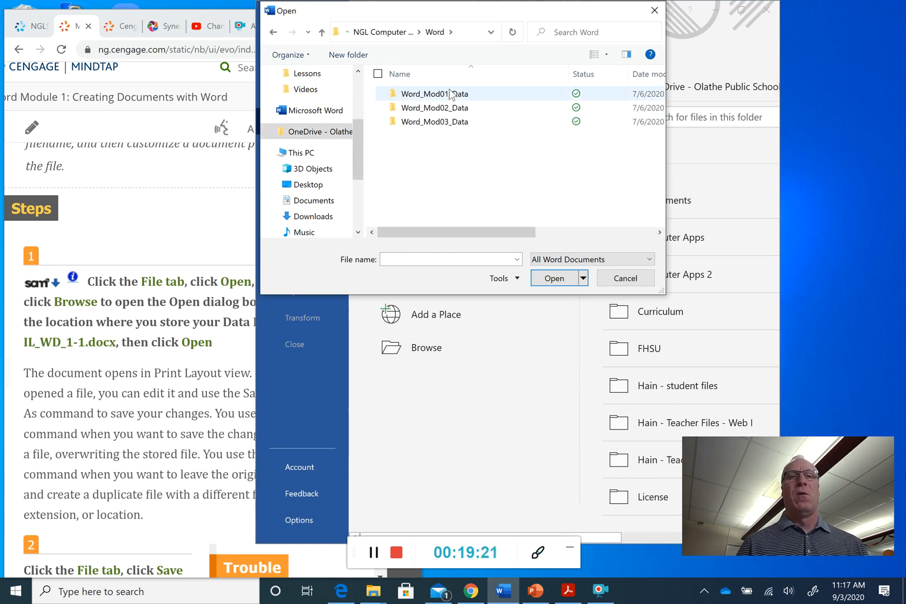
double_click(448, 94)
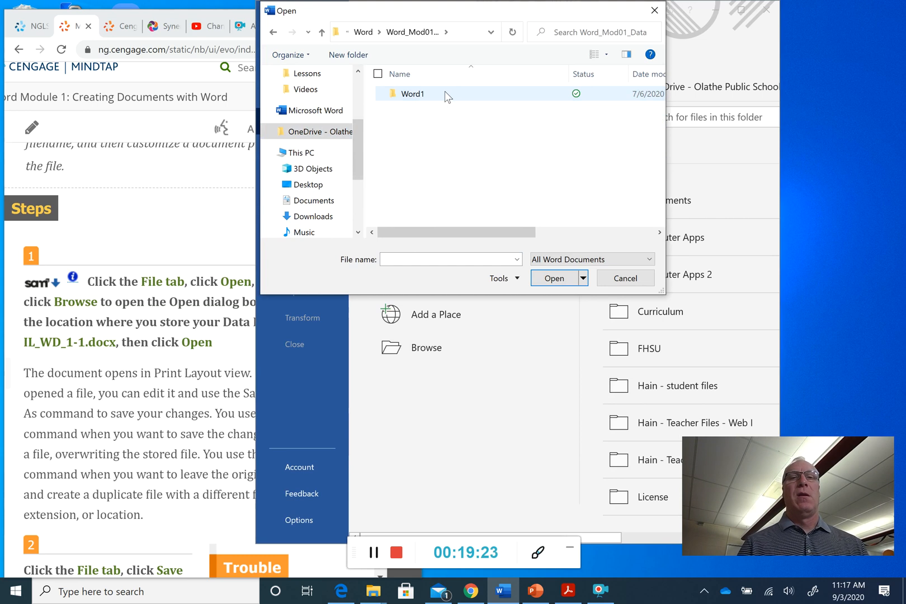
double_click(417, 93)
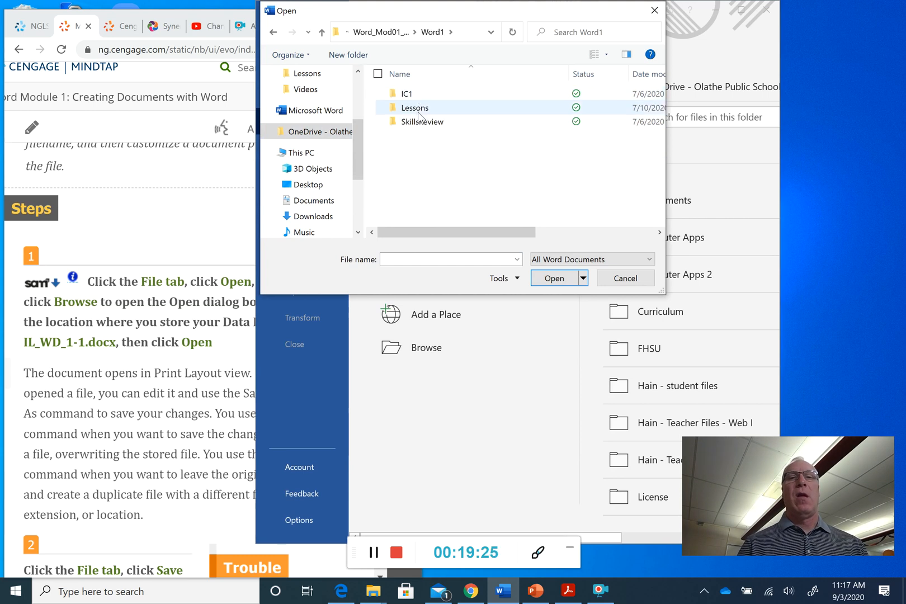
click(420, 109)
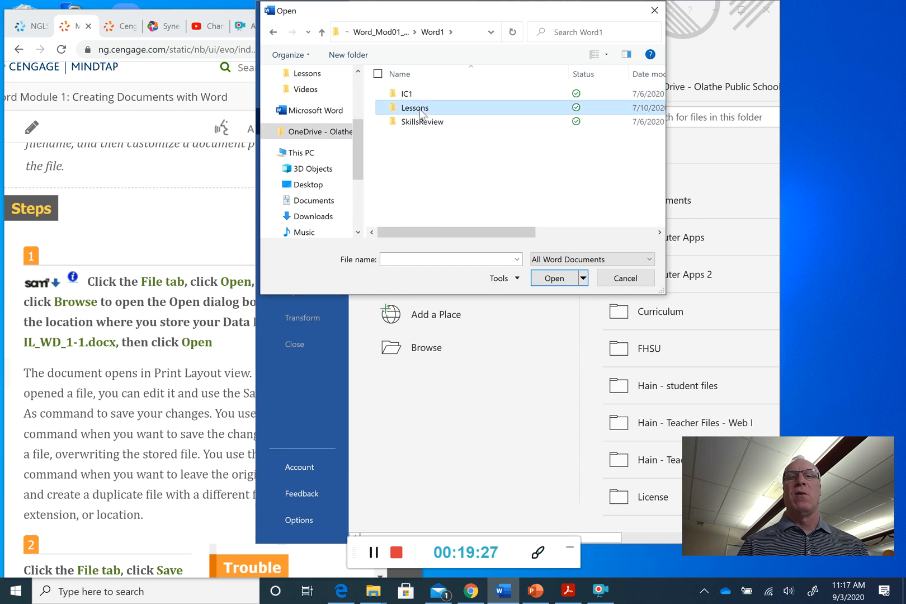
double_click(419, 110)
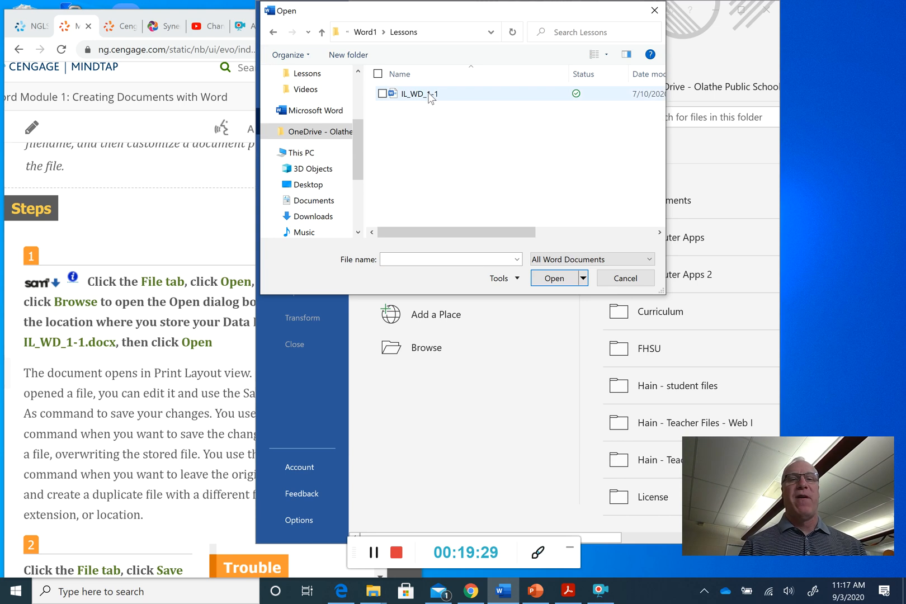
click(429, 95)
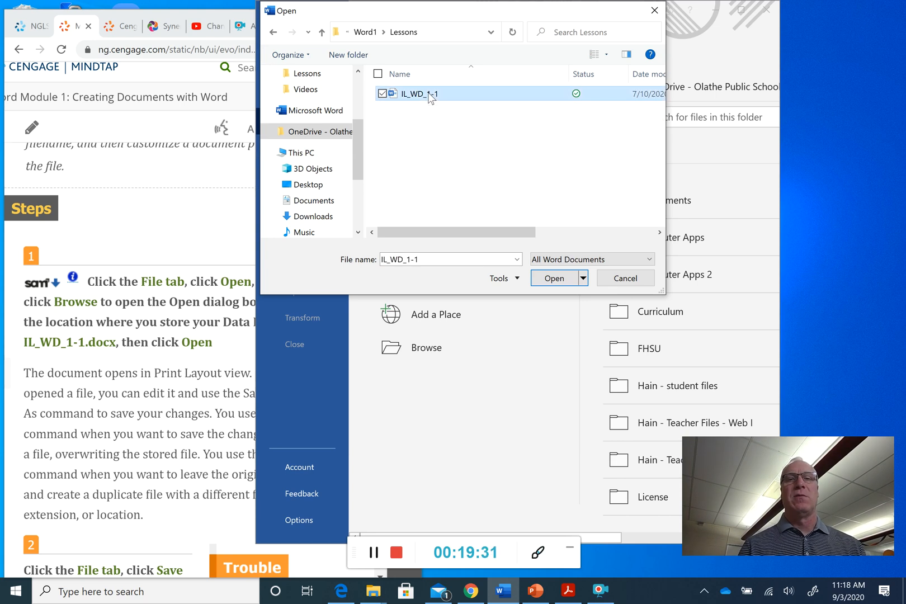
click(554, 281)
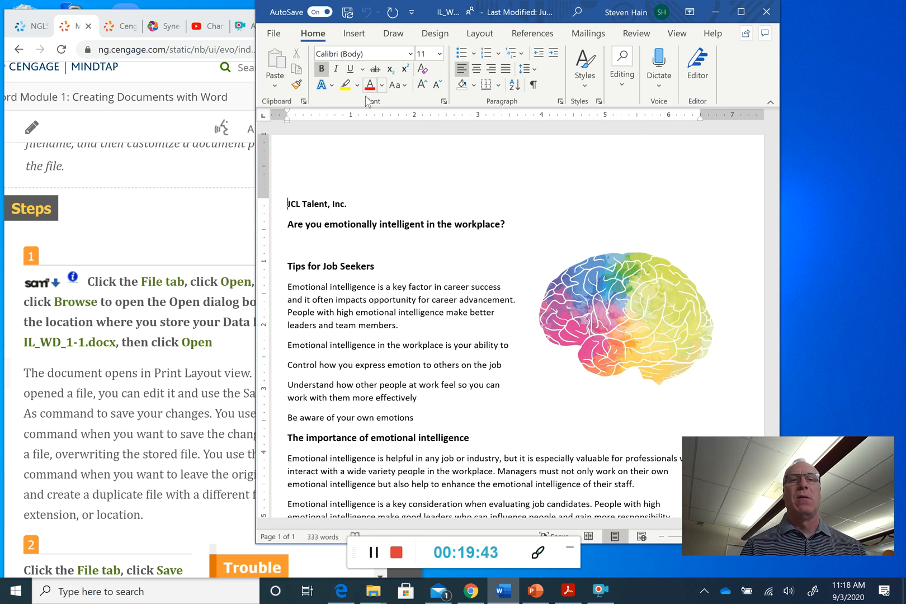
click(260, 12)
click(334, 57)
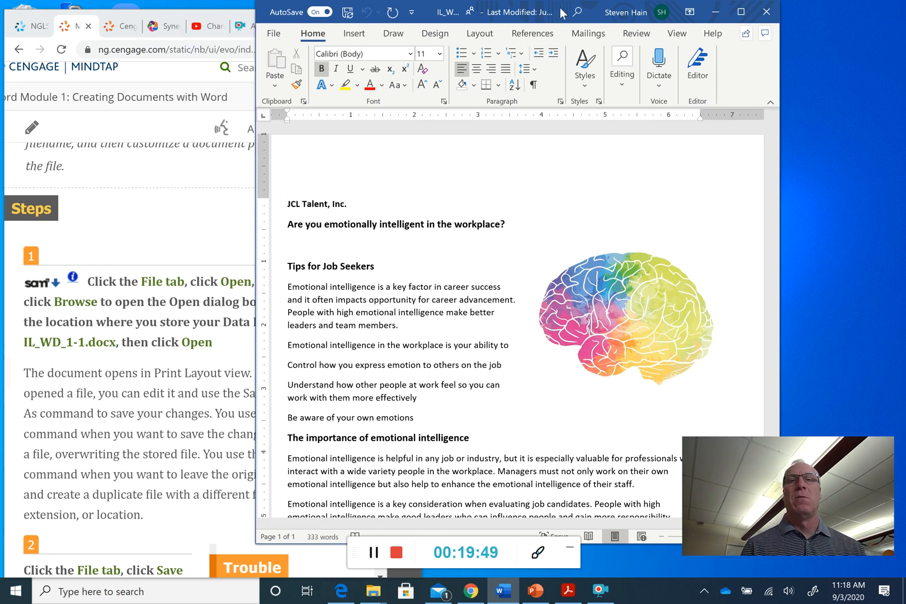
drag(335, 156, 513, 147)
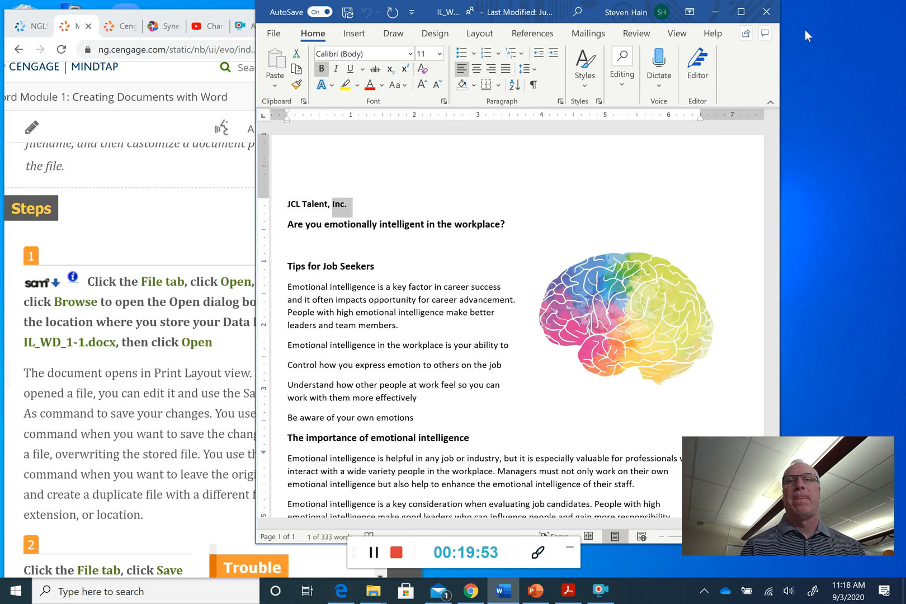
click(741, 12)
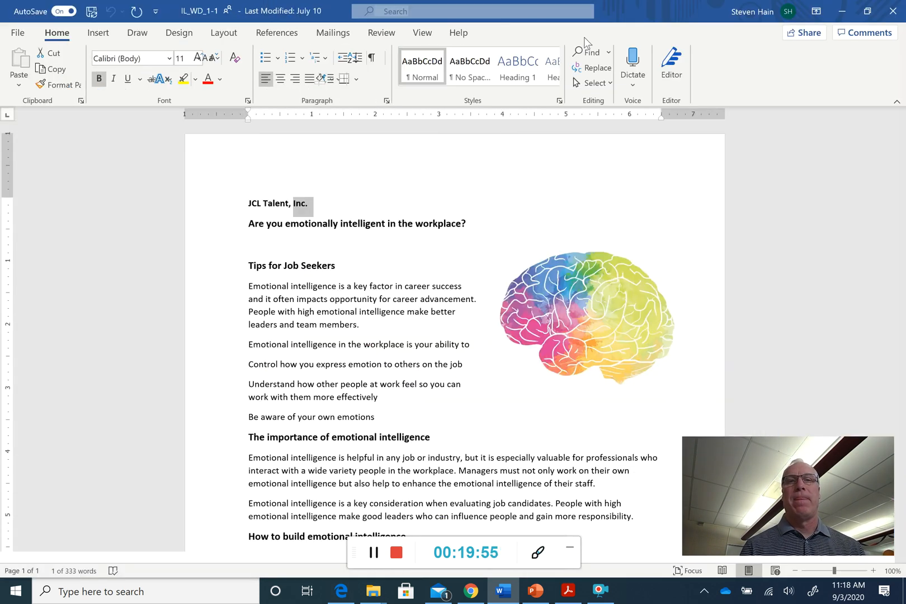
click(861, 11)
click(264, 7)
click(280, 52)
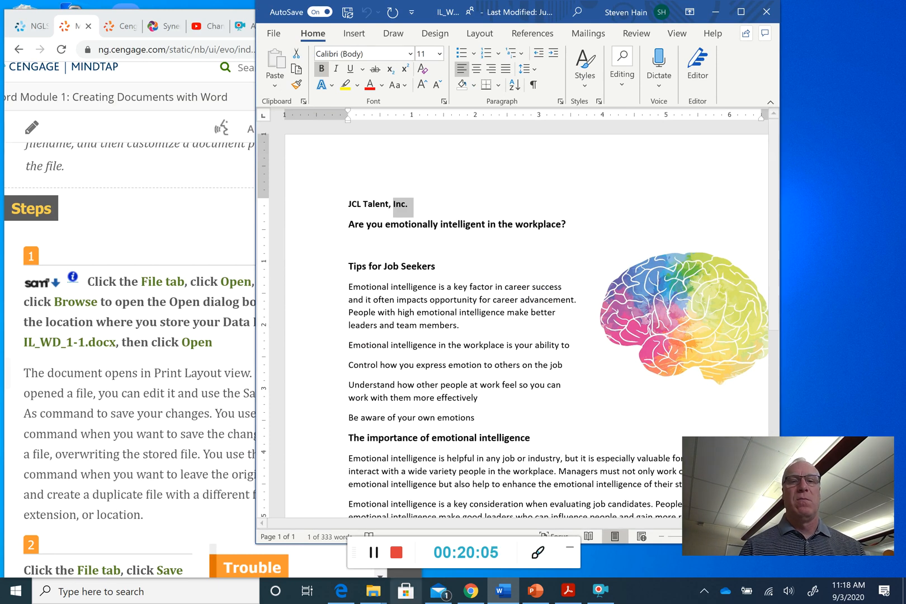
click(374, 552)
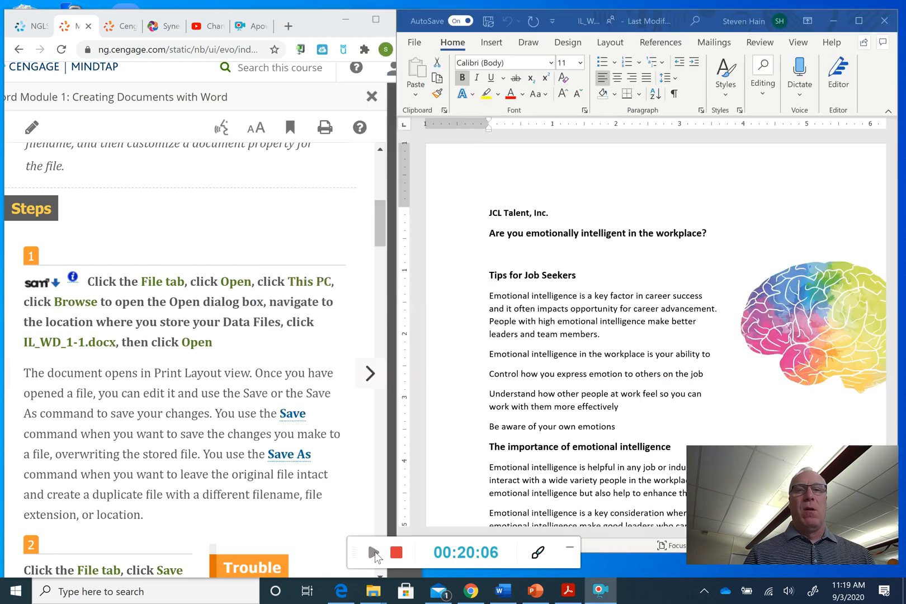
click(374, 553)
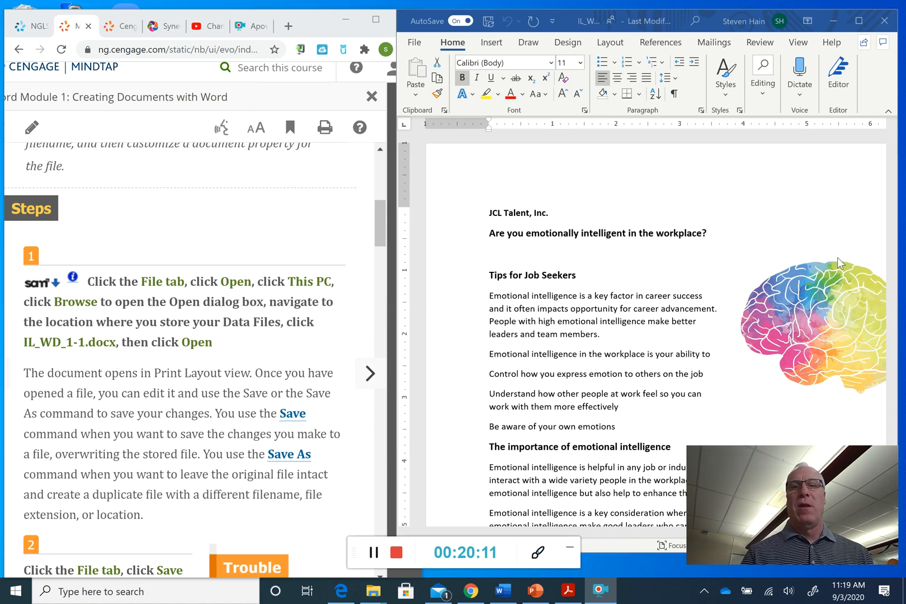
Read step 2 of lesson WD 1-7 and bring up the Save As locations for IL_WD_1-1
click(384, 218)
drag(384, 218, 386, 239)
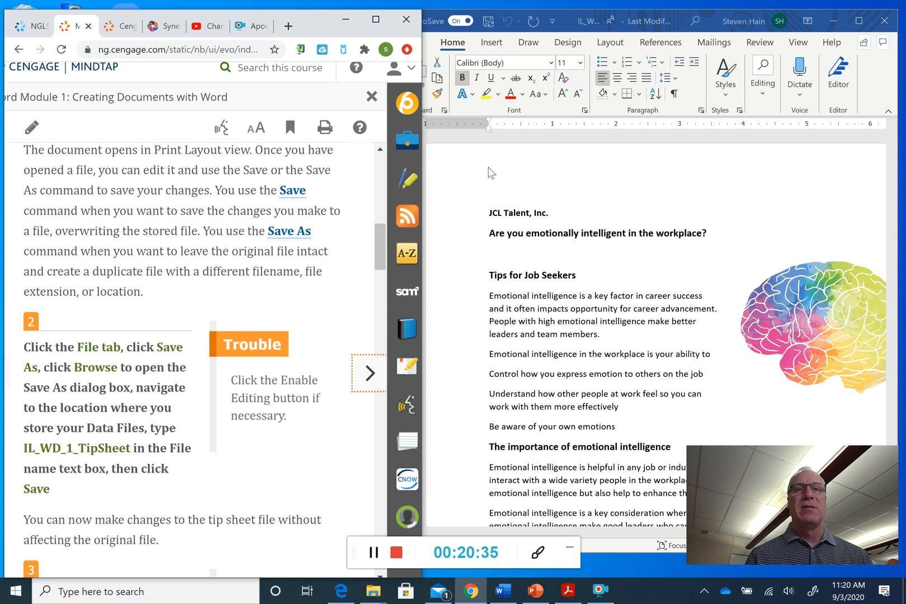
click(459, 121)
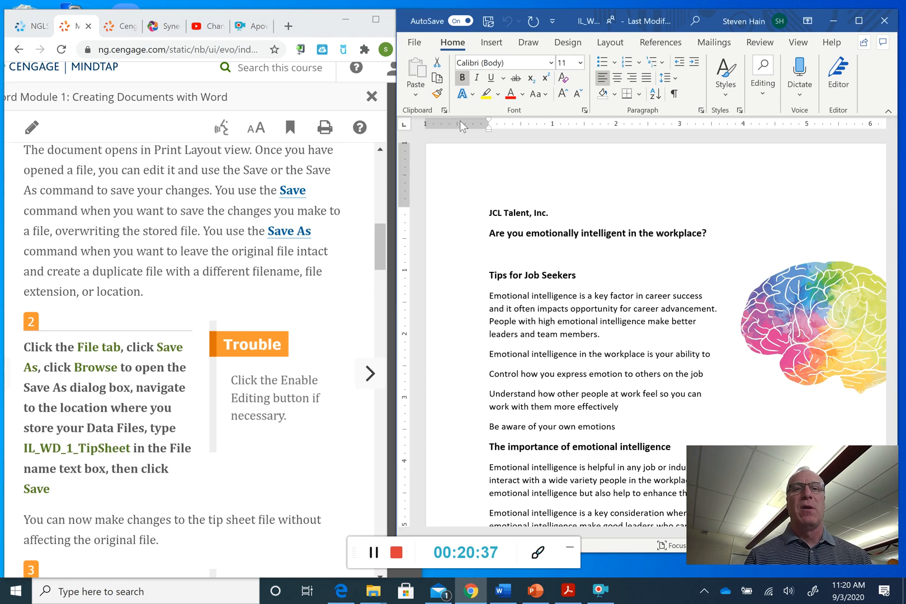
click(415, 45)
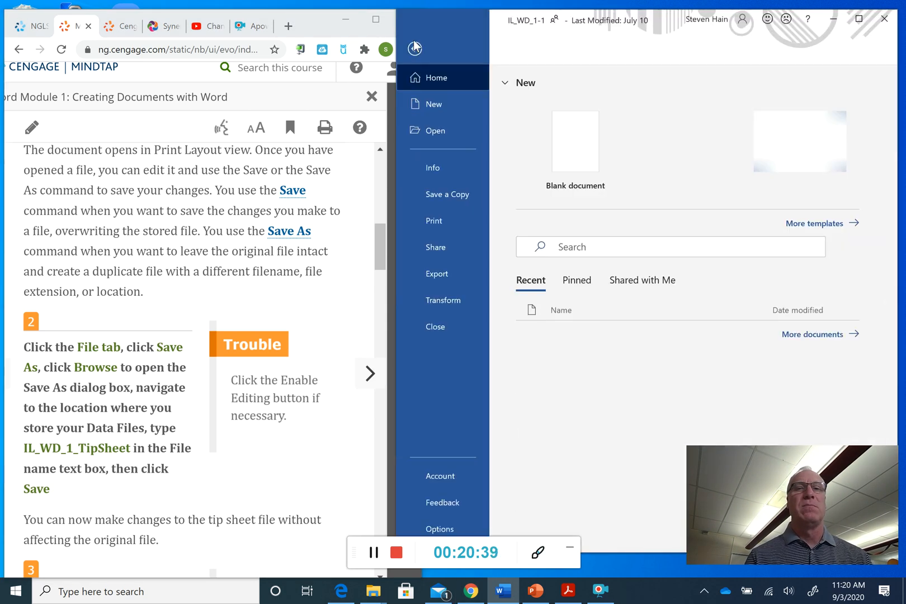
click(436, 194)
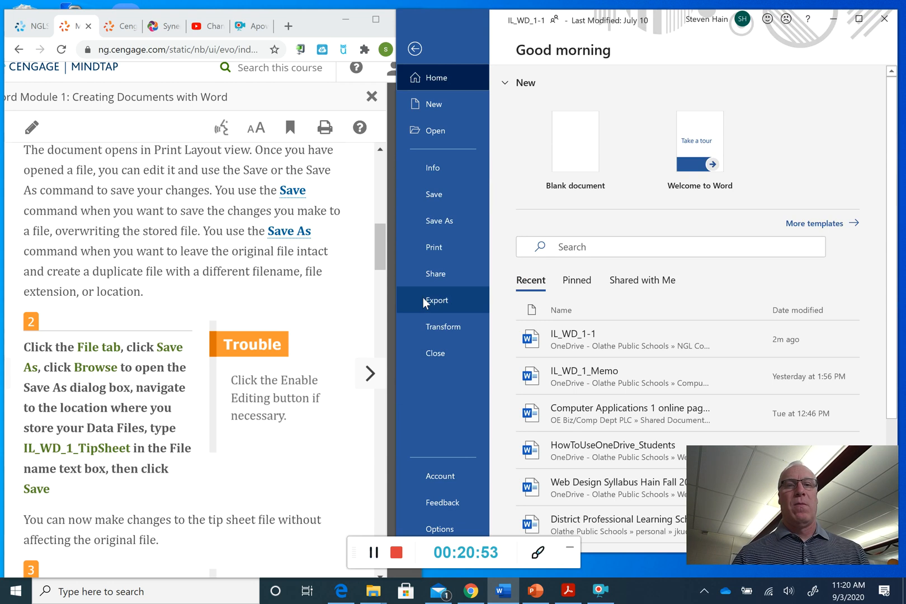
click(440, 223)
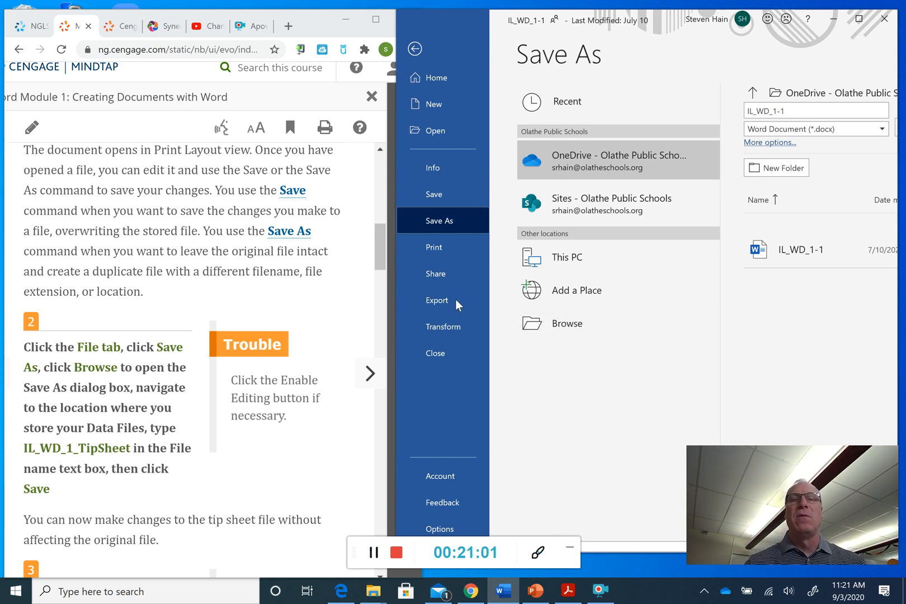
Leave Save As without saving and, following step 3 of the lesson, display the end of the document
click(380, 244)
drag(379, 243, 386, 270)
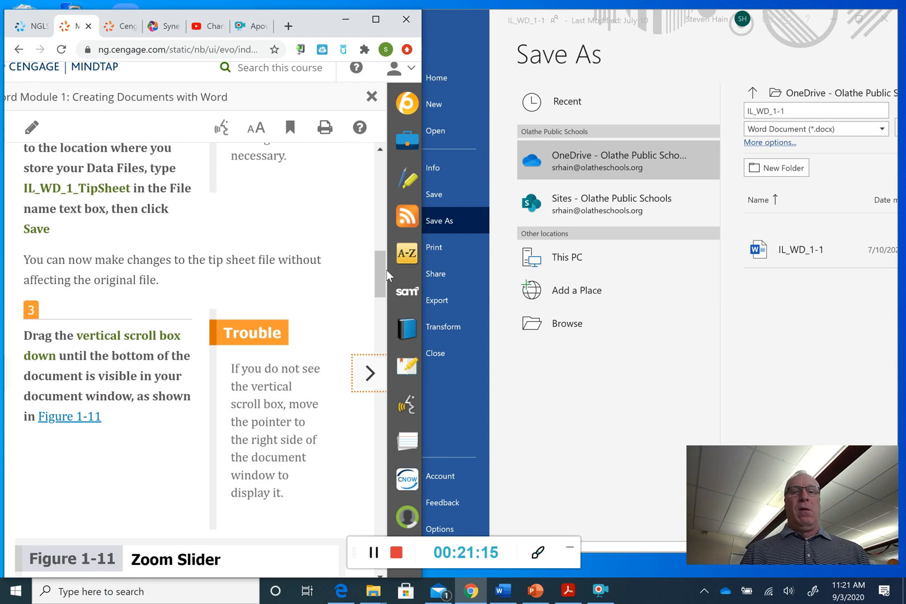
click(474, 50)
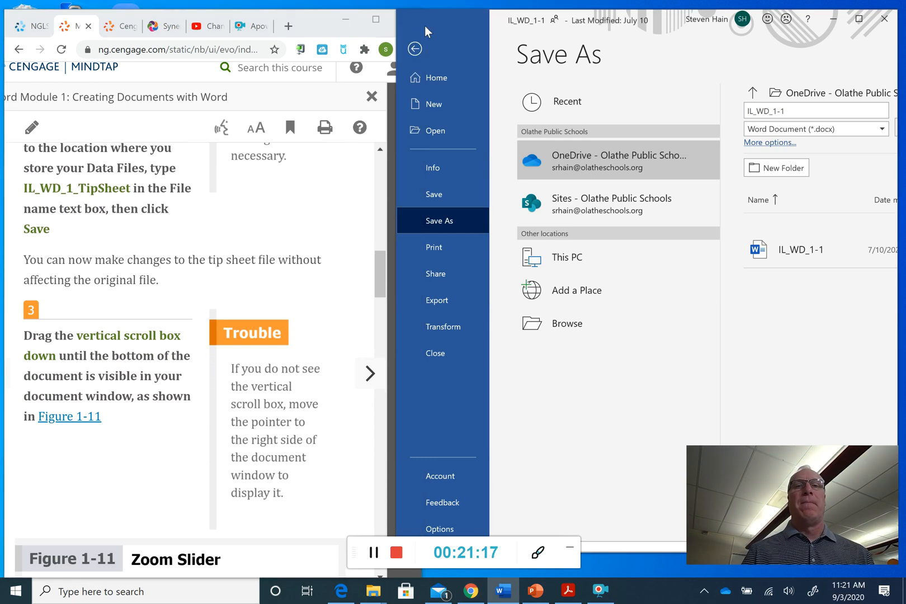
click(417, 40)
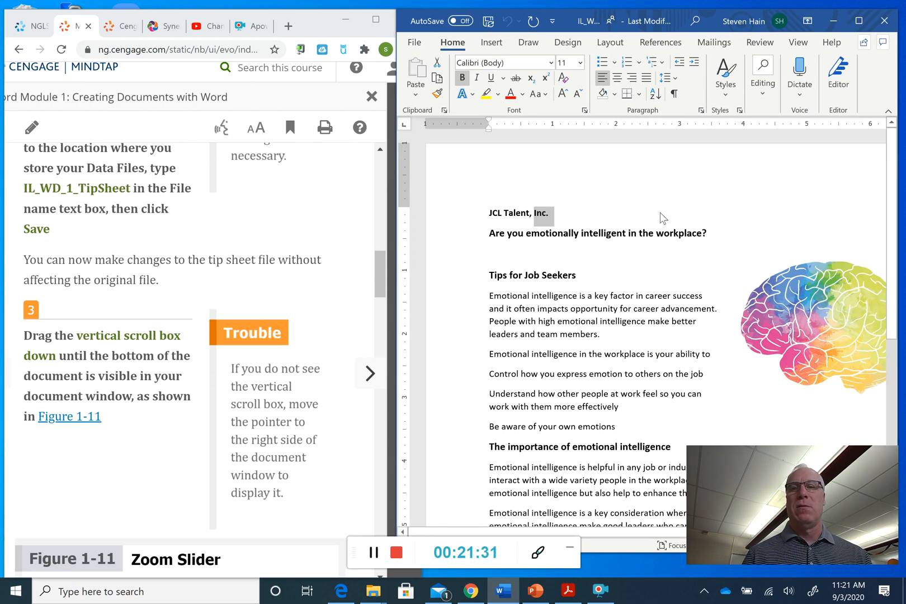
mouse_move(894, 239)
drag(895, 240, 903, 436)
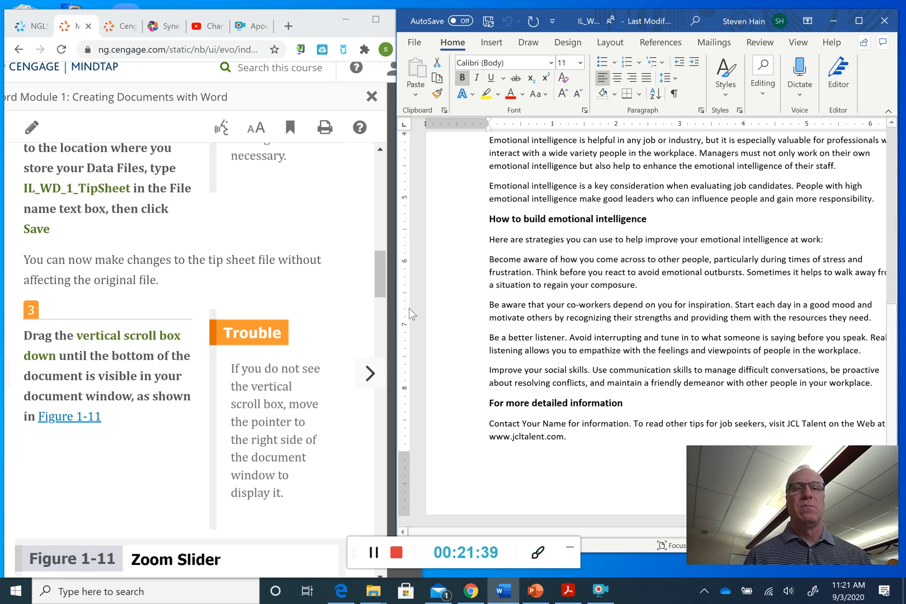
Following step 4, replace Your Name in the last paragraph with your own name and return the insertion point to the document's beginning
drag(380, 261, 388, 312)
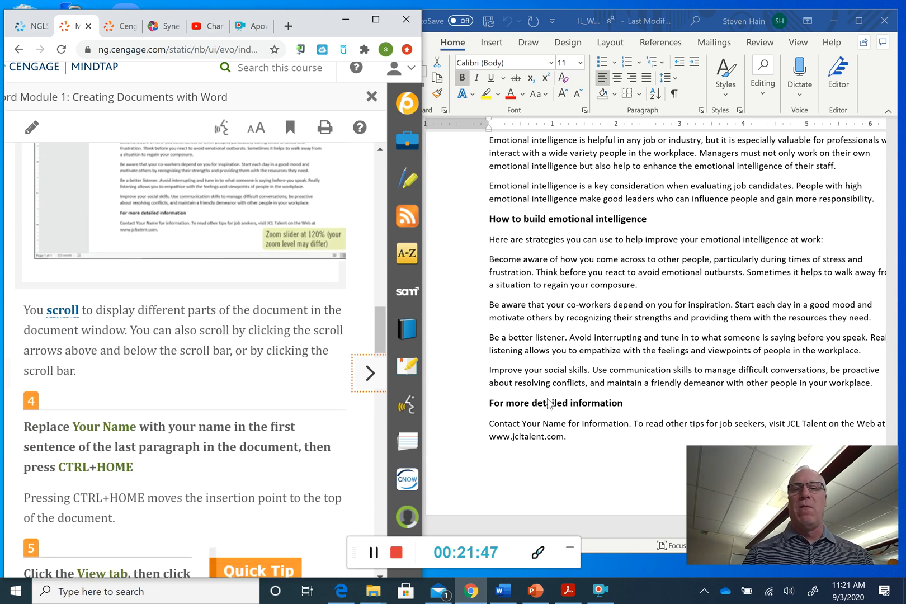
mouse_move(708, 469)
drag(707, 470, 497, 442)
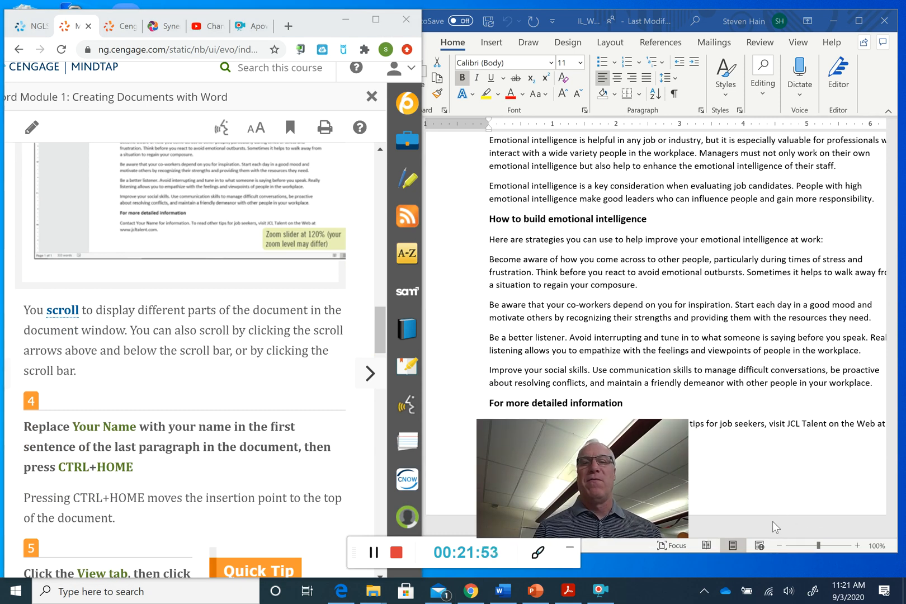
drag(540, 441, 739, 466)
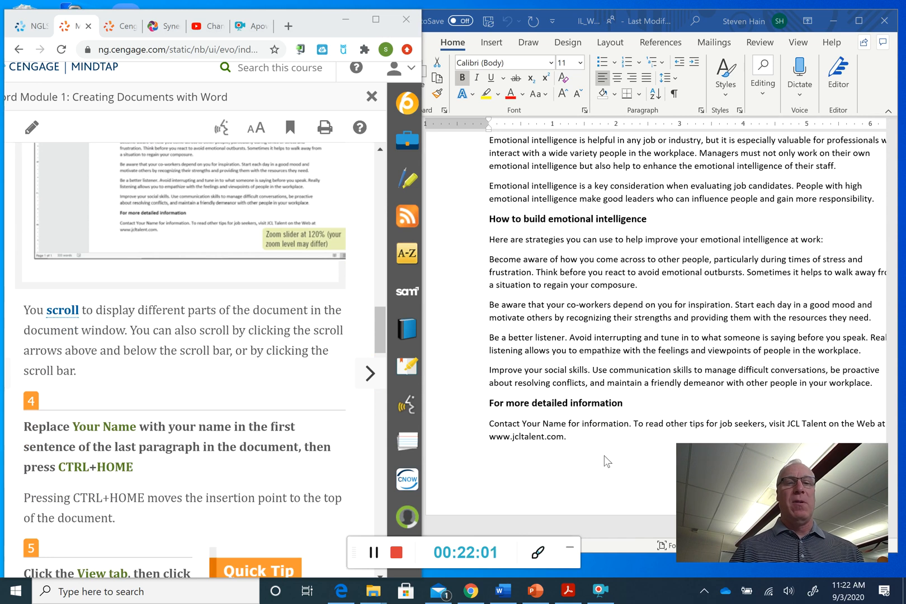
click(545, 427)
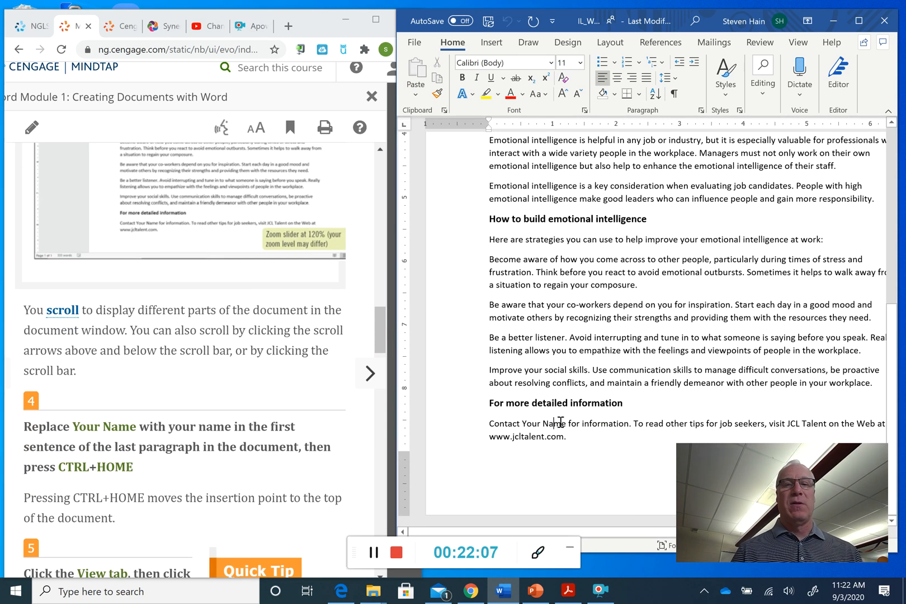
drag(567, 423, 526, 424)
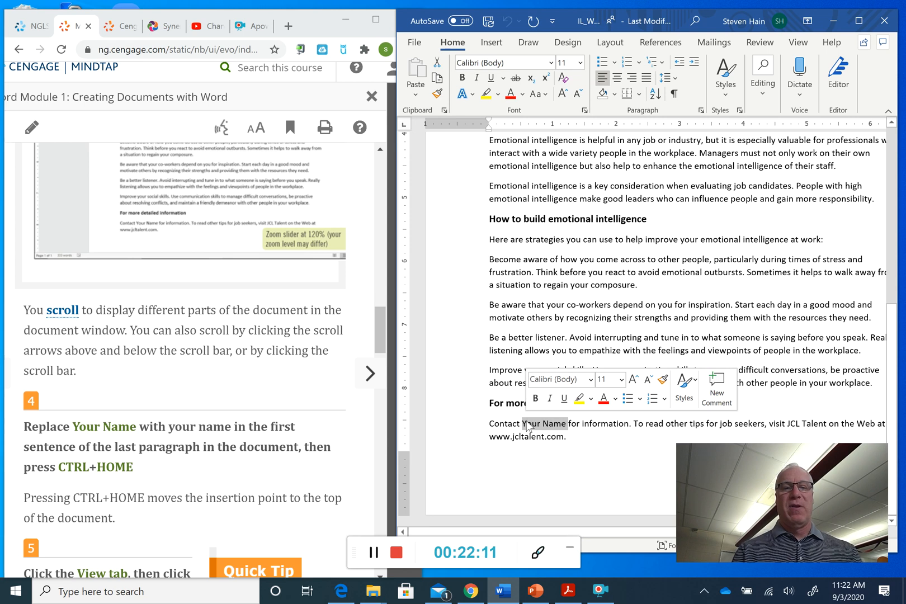
text(Steve Ha)
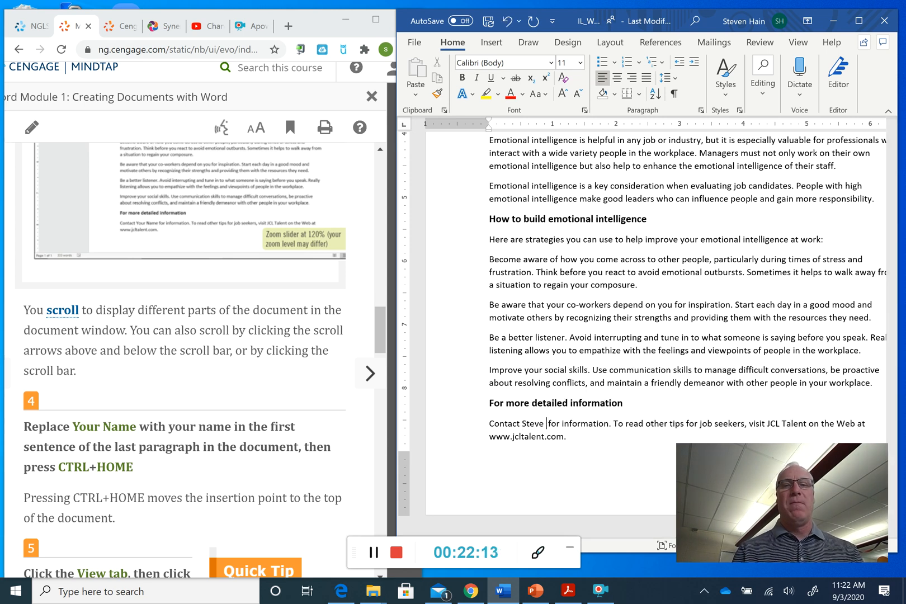
text(in)
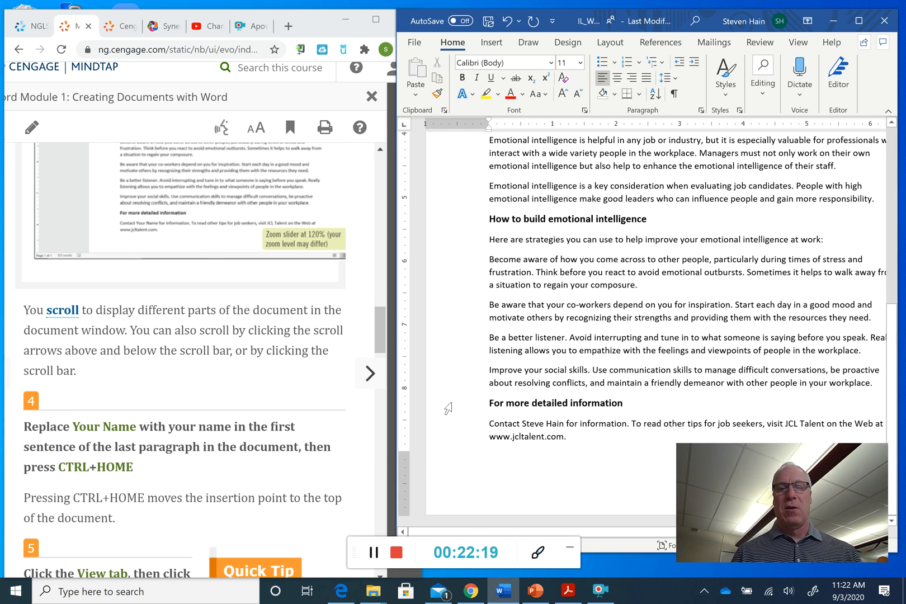
key(ctrl+Home)
Read step 5 of the lesson, bring up the document's zoom and view commands, and maximize the Word window
drag(373, 329, 382, 369)
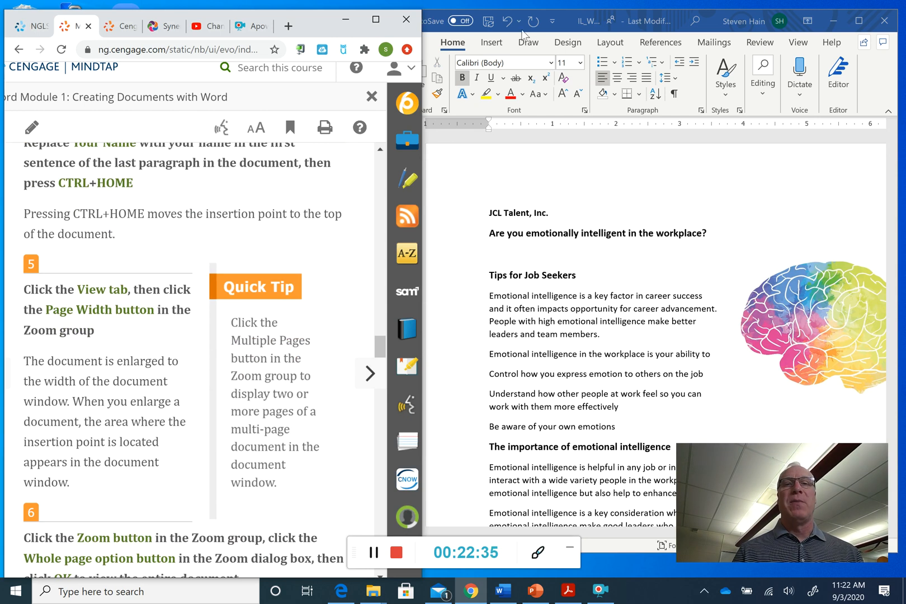
click(798, 44)
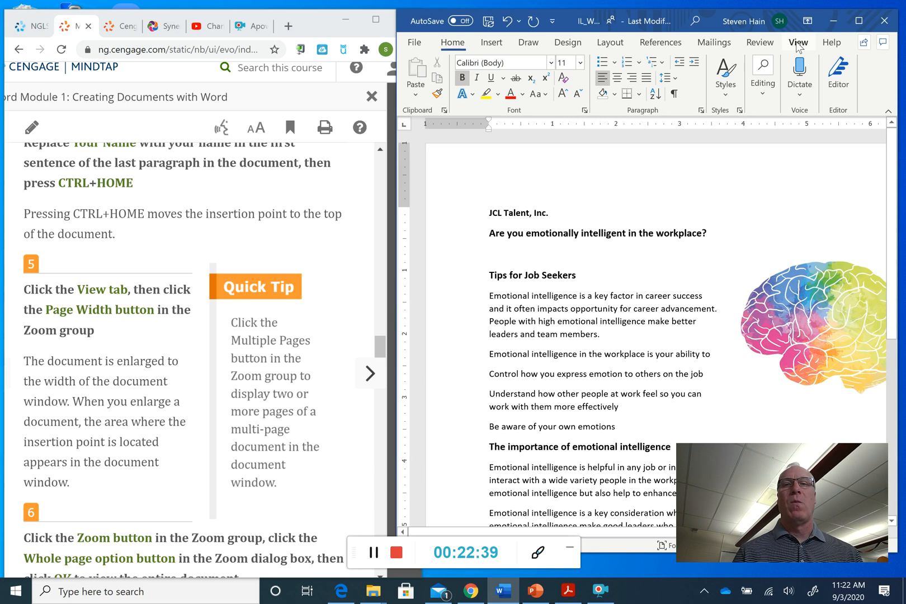
click(798, 44)
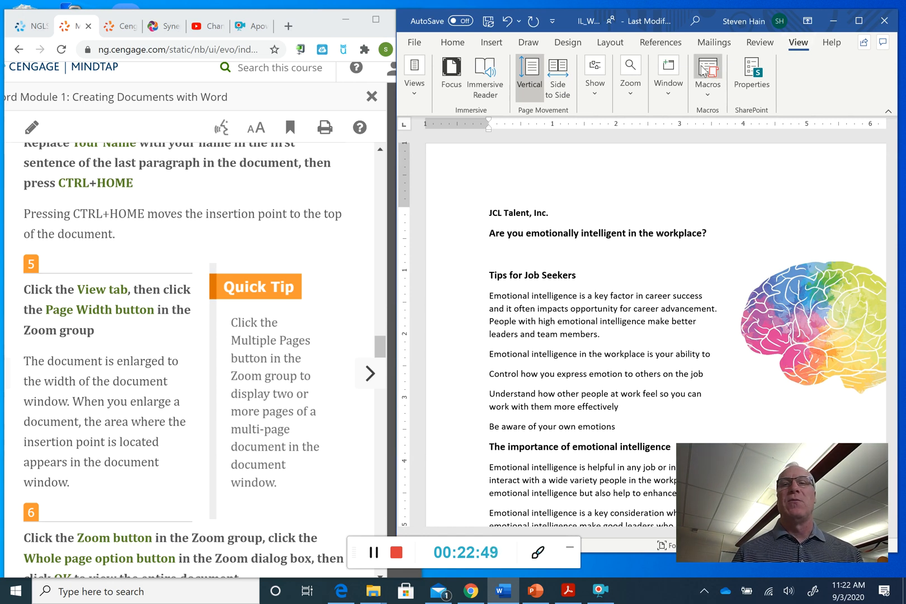
click(858, 21)
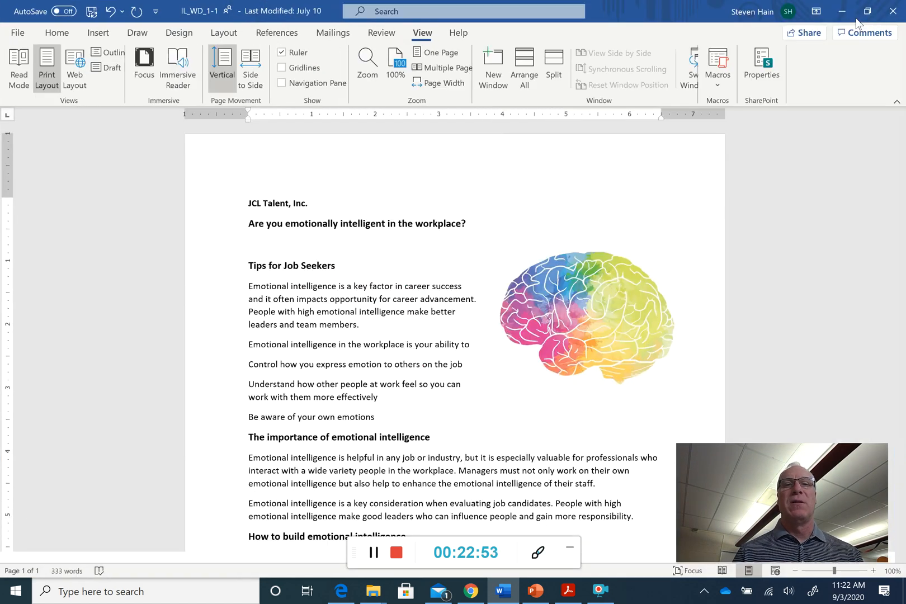
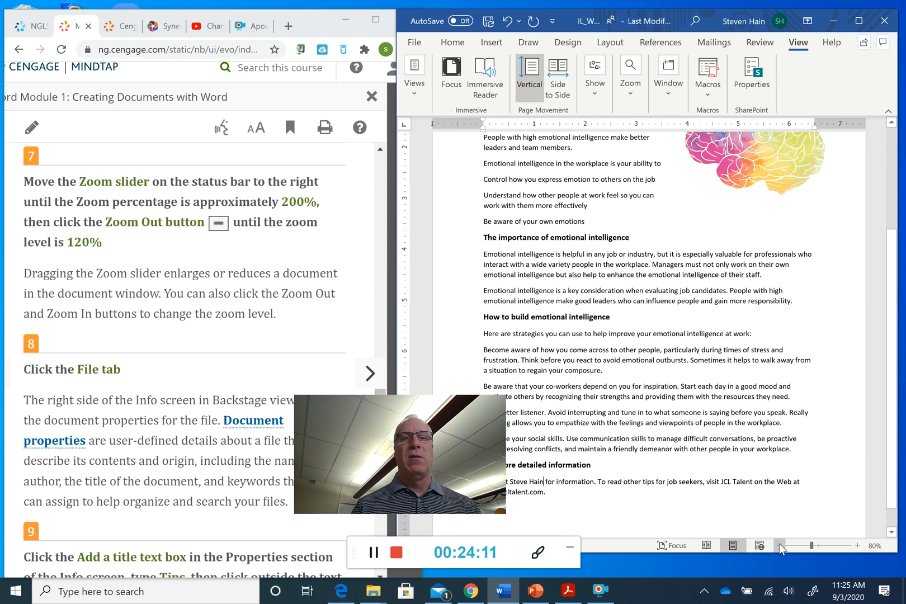
Zoom the document out to 50% so that the whole page fits in the window
click(779, 544)
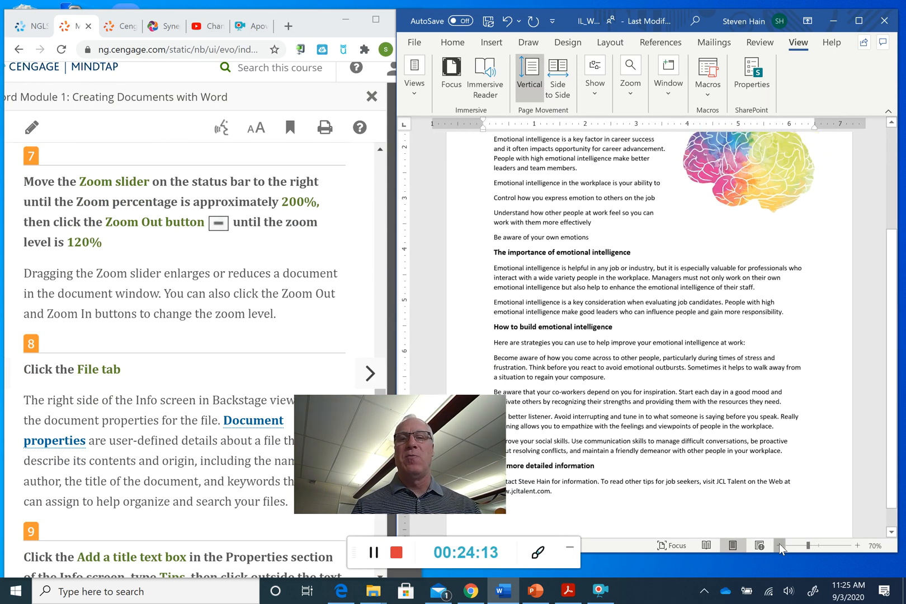
click(780, 544)
click(779, 544)
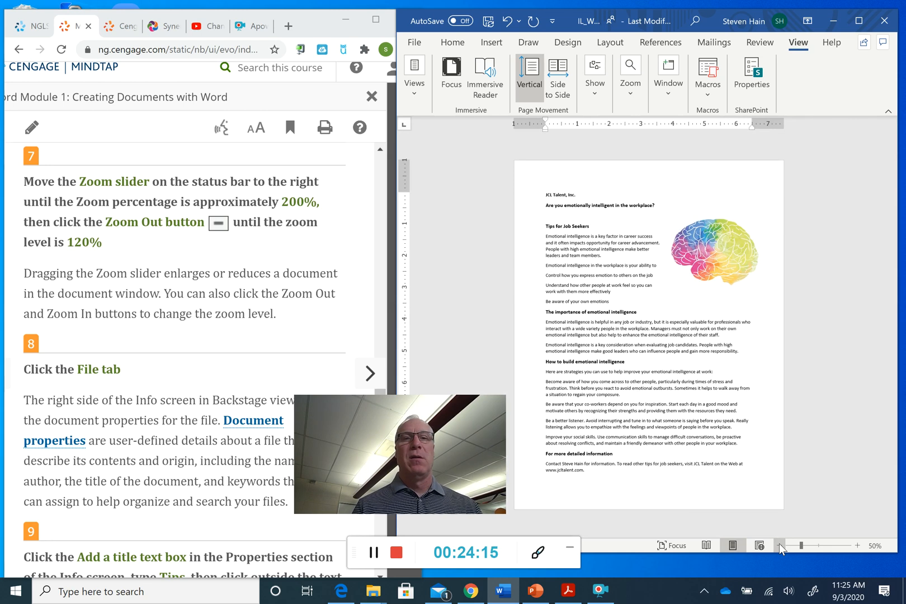
mouse_move(396, 401)
drag(396, 401, 752, 434)
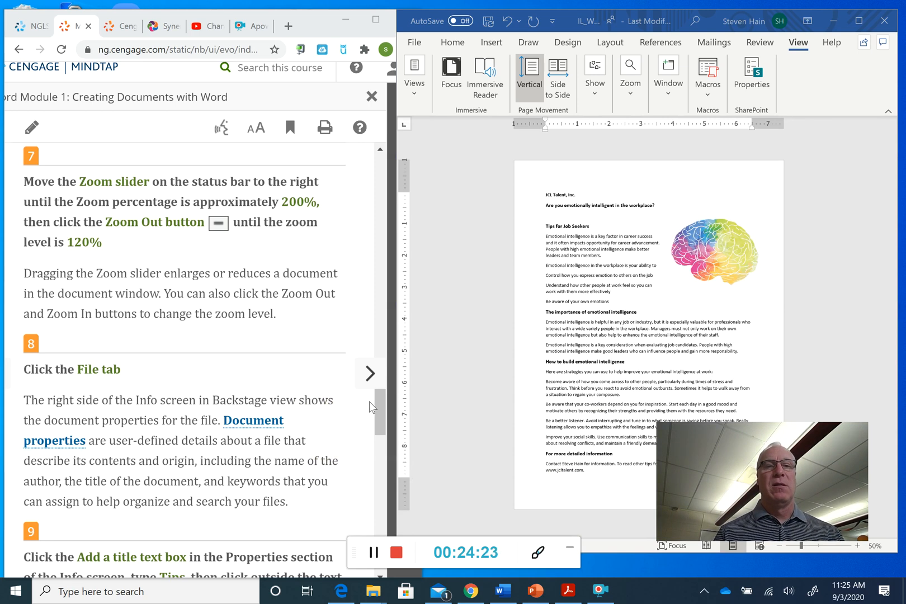
Following step 8 of the lesson, show the Info screen with the document properties of IL_WD_1-1
drag(378, 404, 377, 425)
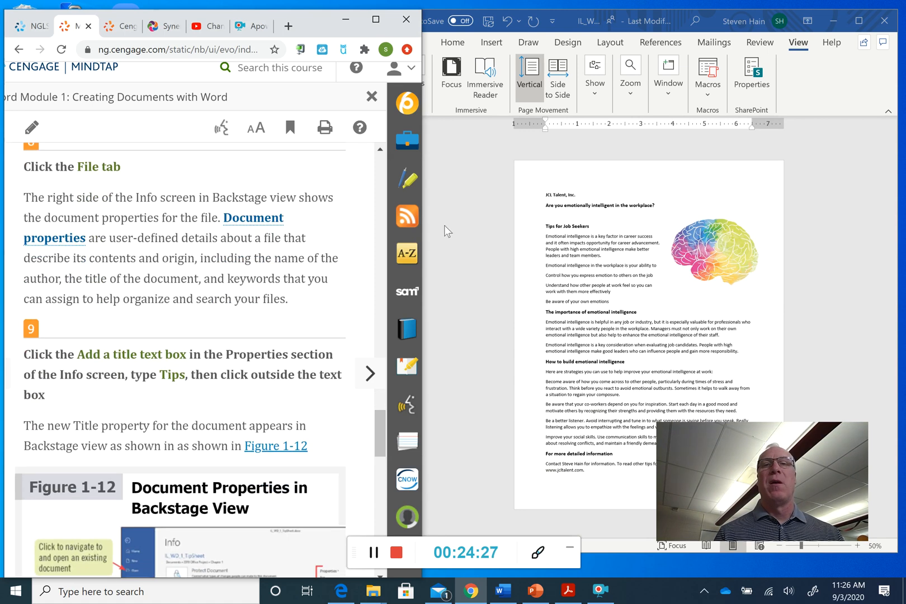
click(456, 182)
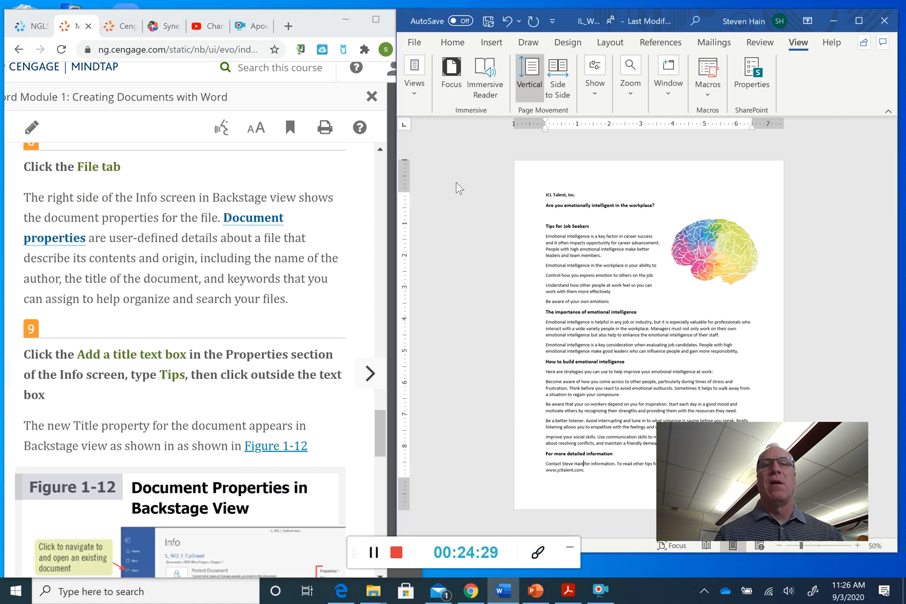
click(419, 41)
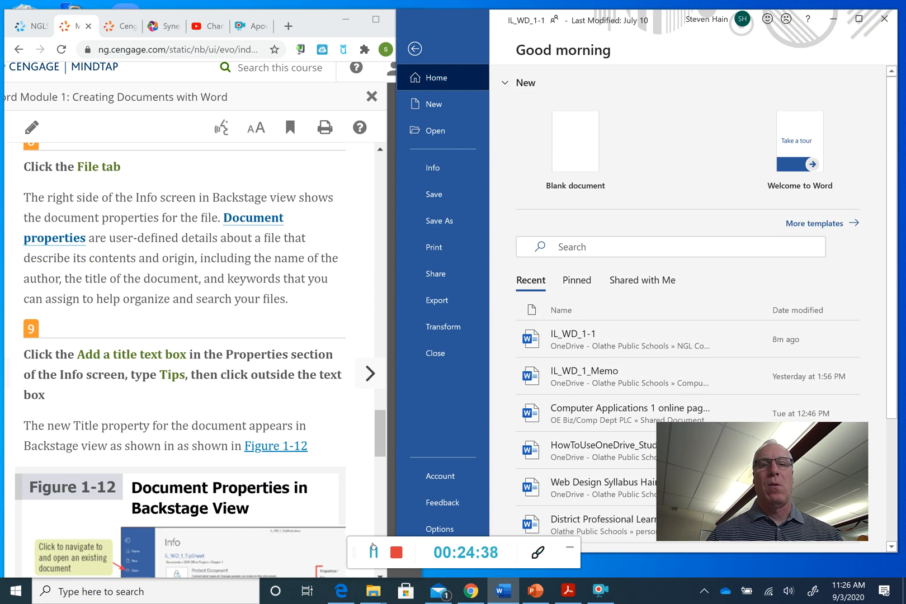
key(Escape)
click(418, 46)
click(416, 45)
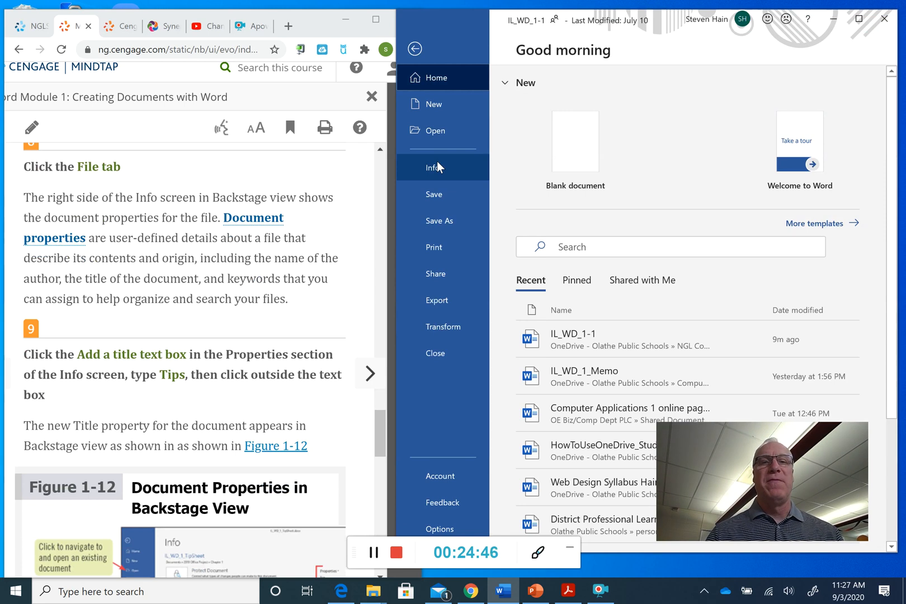
click(437, 165)
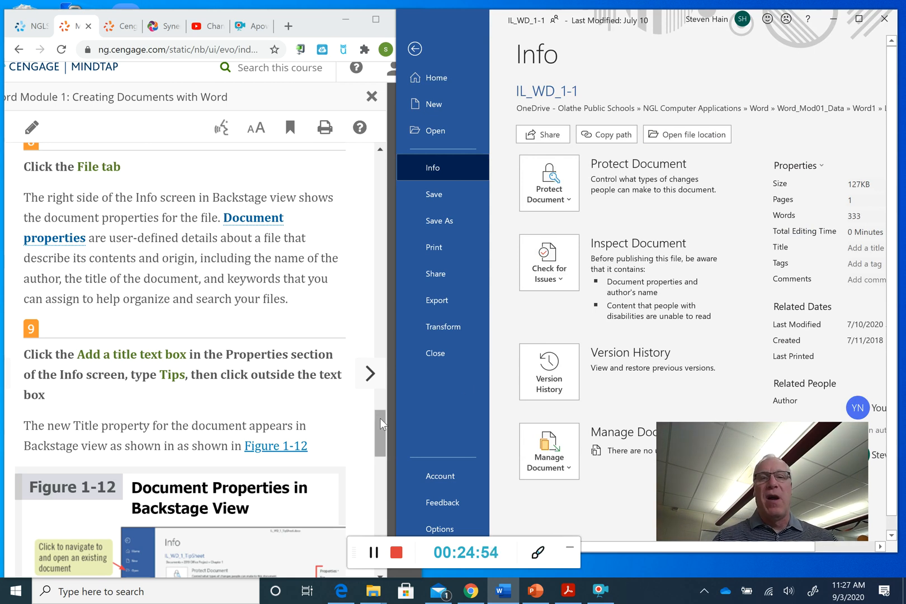
Following step 9, set the document's Title property to Tips
drag(379, 417, 381, 428)
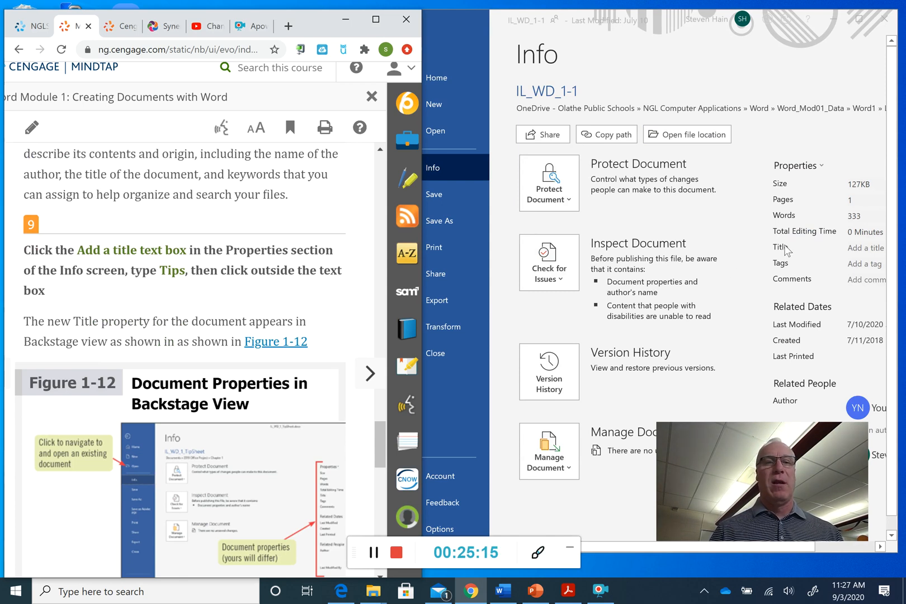
click(868, 247)
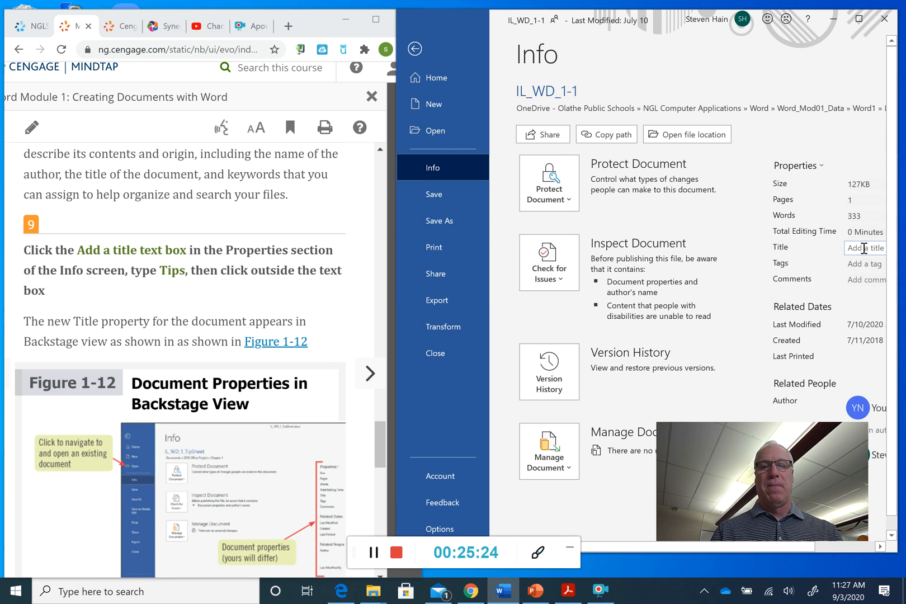
right_click(864, 248)
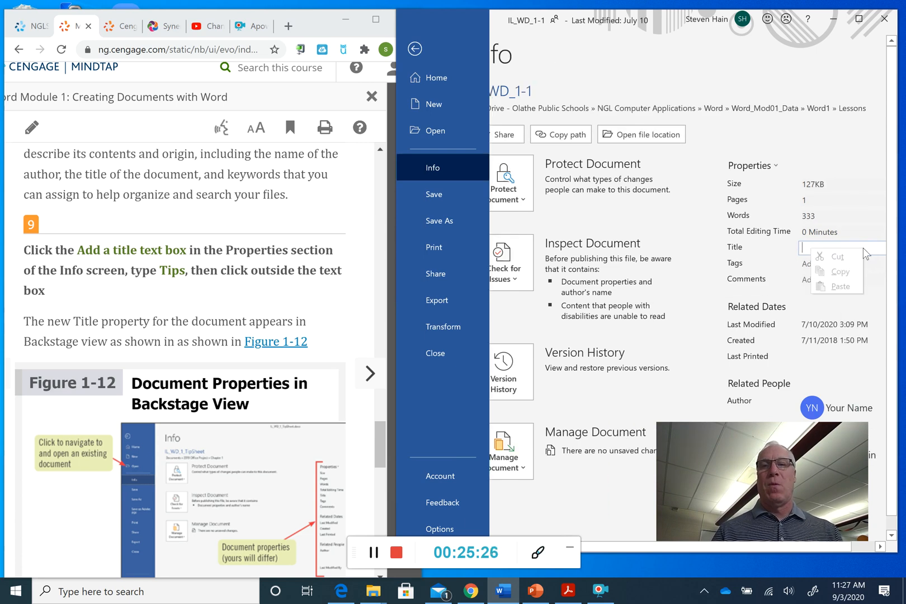
key(shift+t)
text(ips)
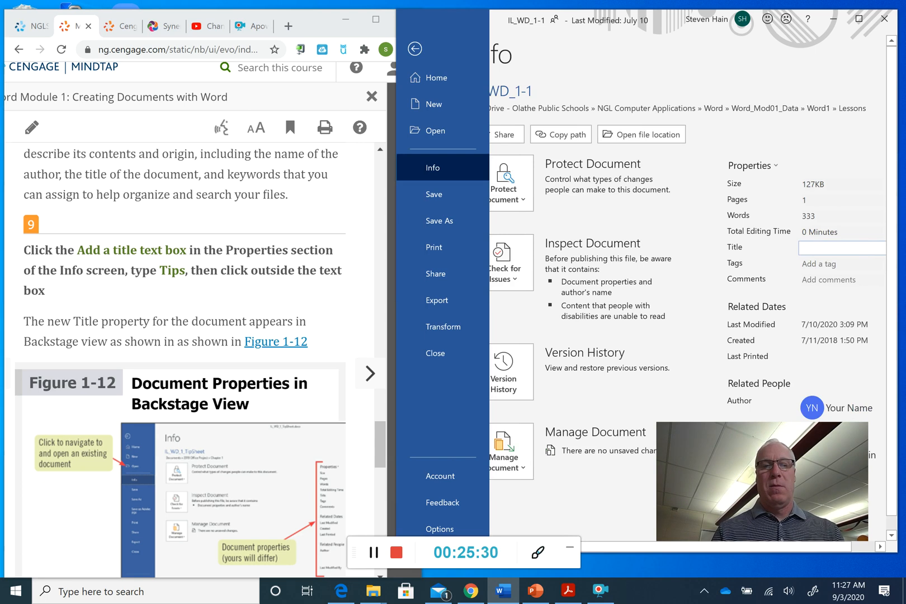
text(ips)
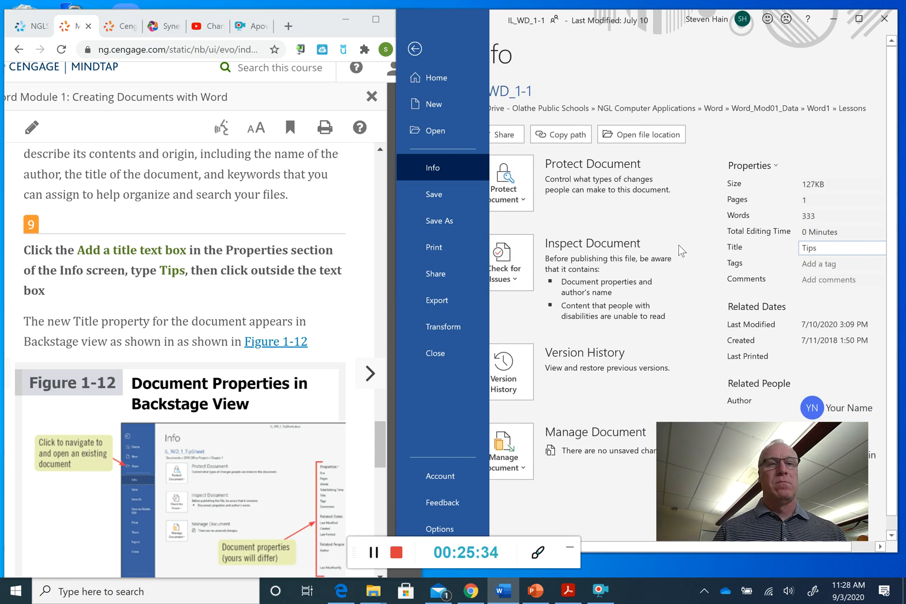
click(709, 257)
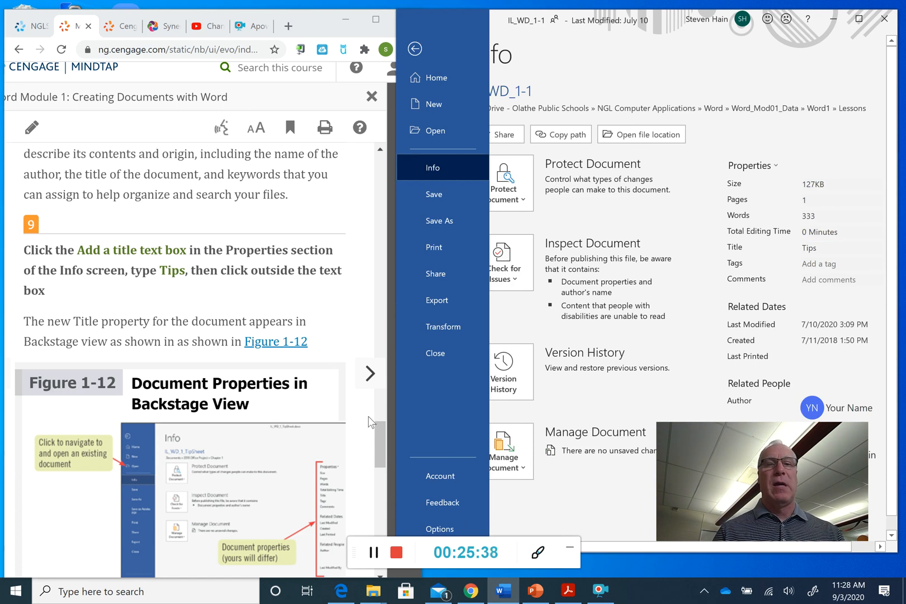
Read step 10 of the lesson and return from the Info screen to the document
click(379, 431)
drag(380, 431, 387, 465)
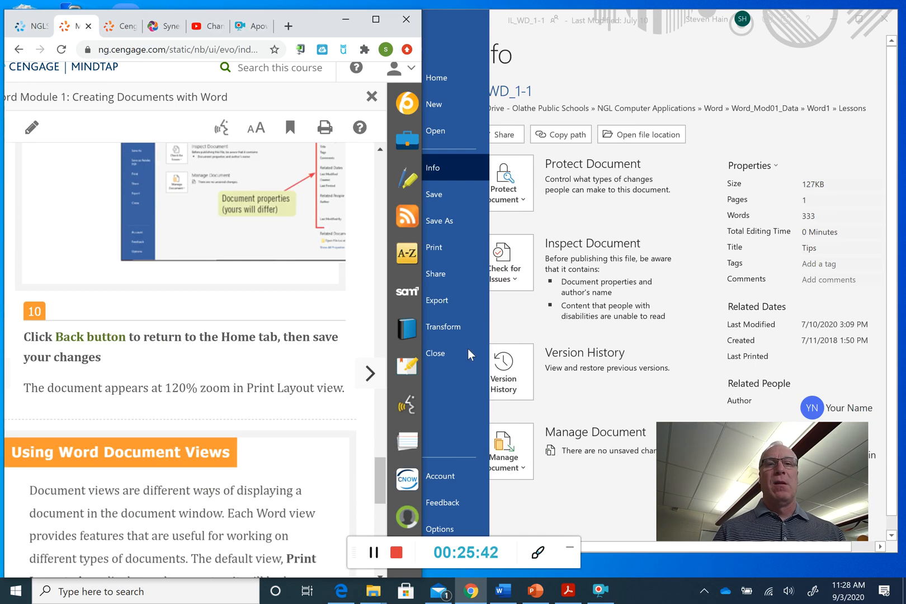
click(619, 298)
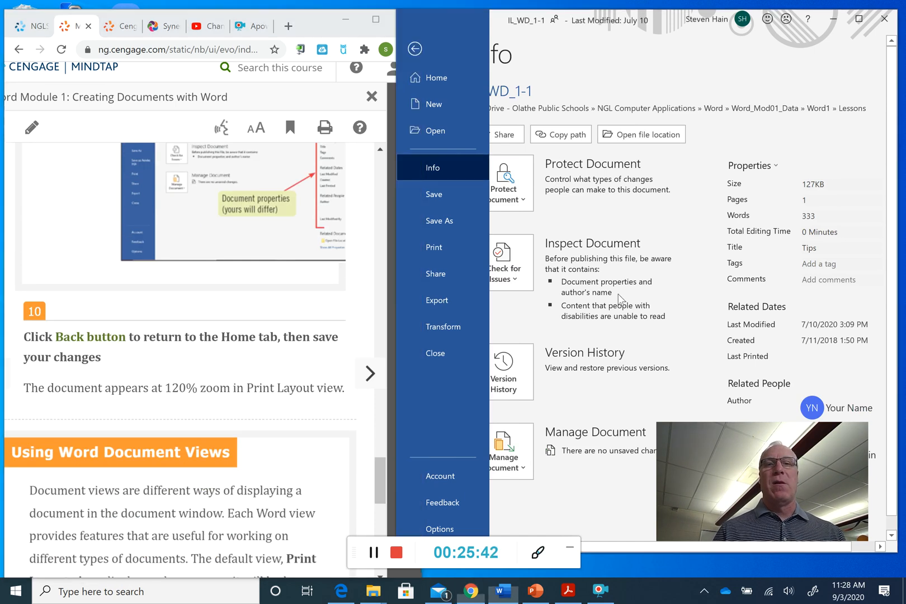
click(414, 50)
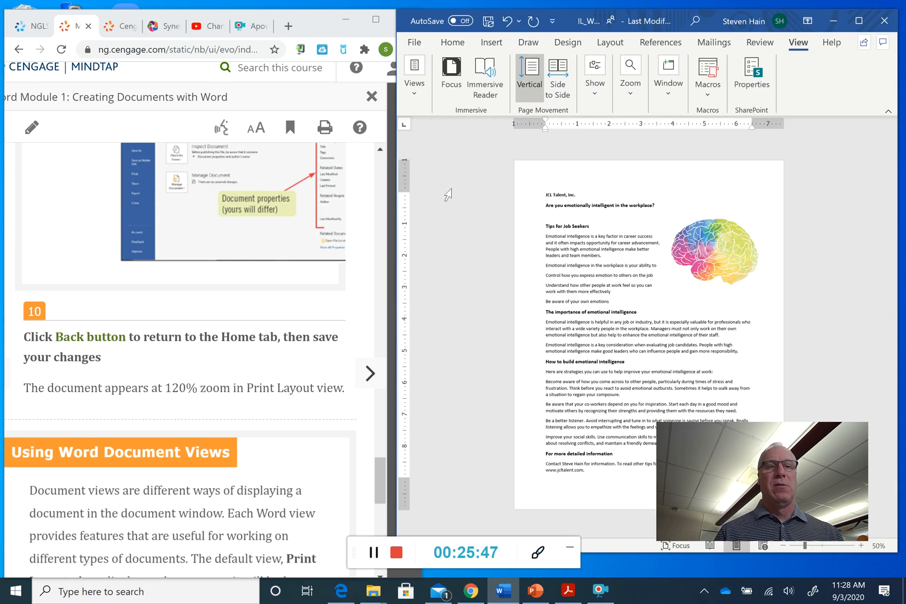
Read about Word document views, then view the document in Read Mode and Web Layout and return to Print Layout
drag(377, 462, 380, 505)
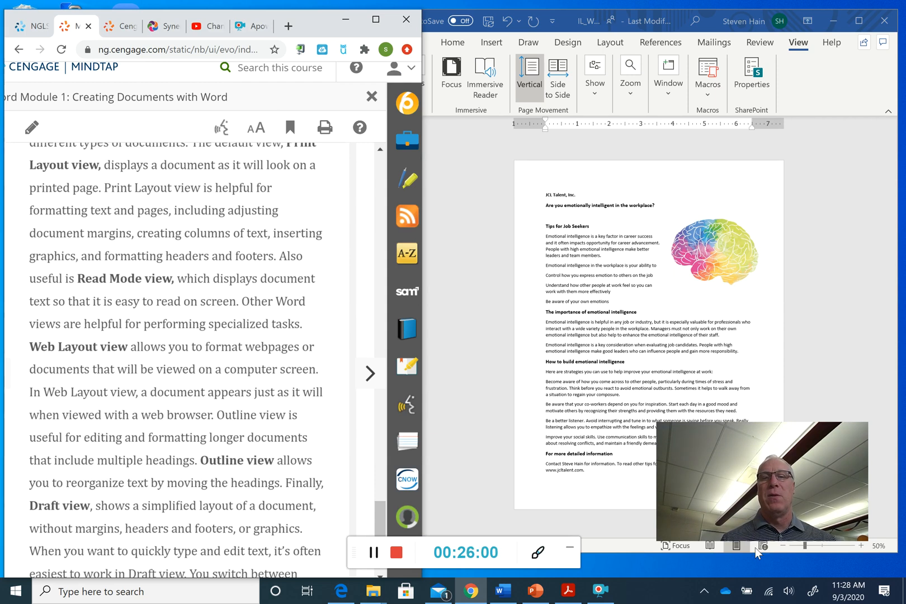
click(708, 545)
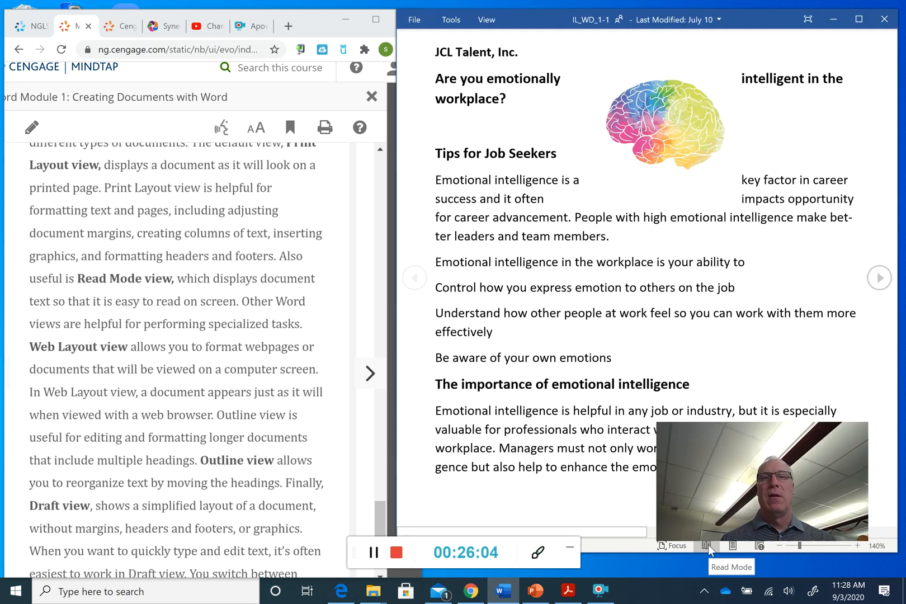
click(729, 545)
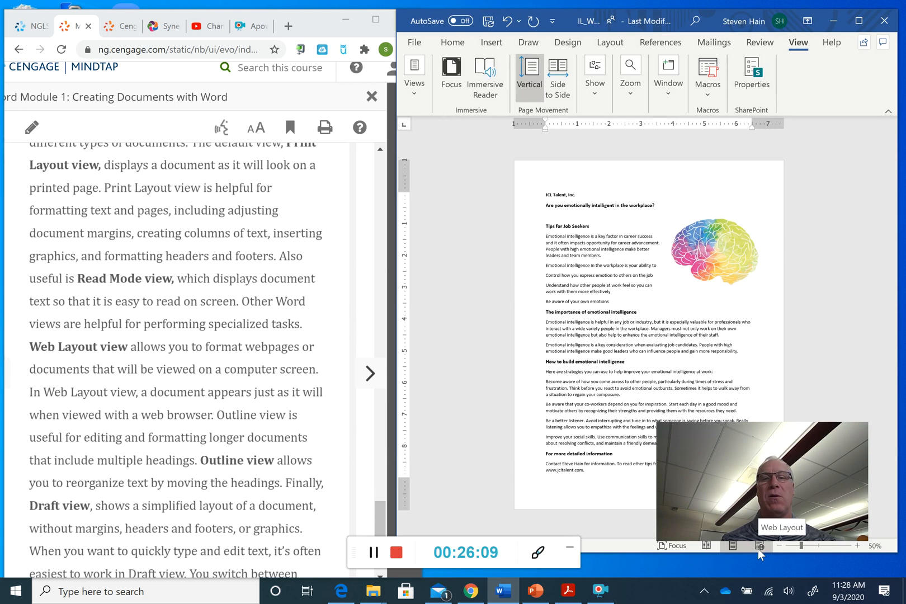
click(757, 549)
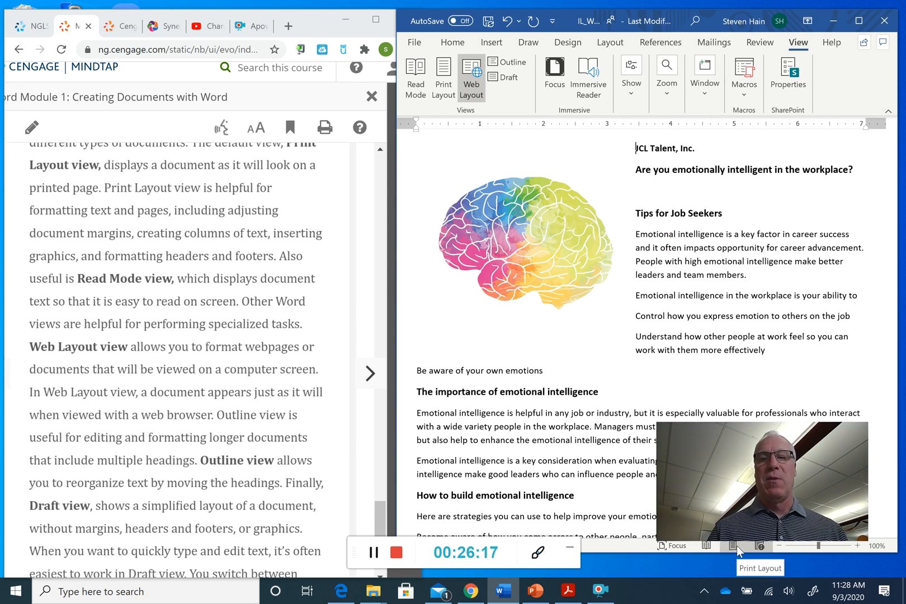
click(737, 546)
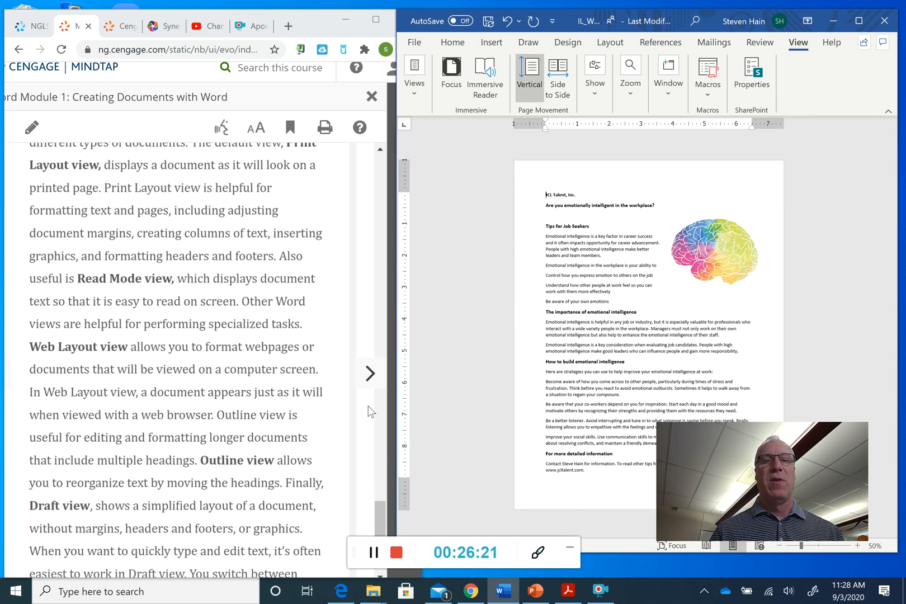
Go on to lesson WD 1-8, Cut and Paste Text, and read its introduction and first two steps
click(366, 374)
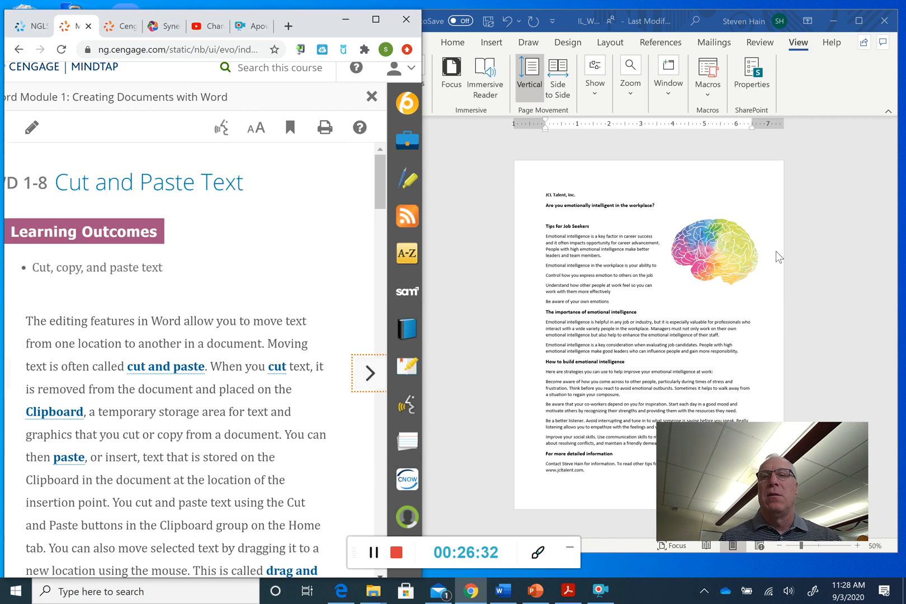
click(813, 246)
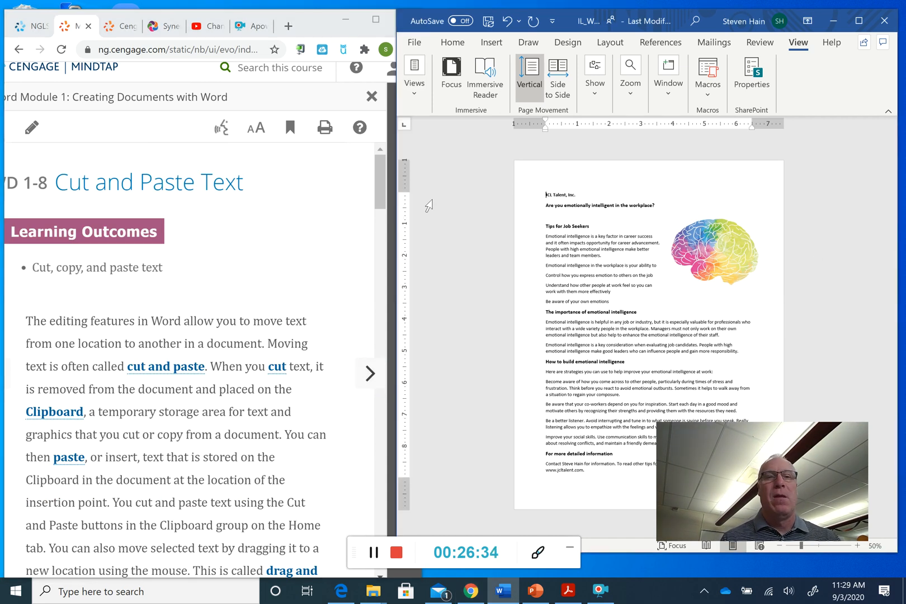
click(380, 183)
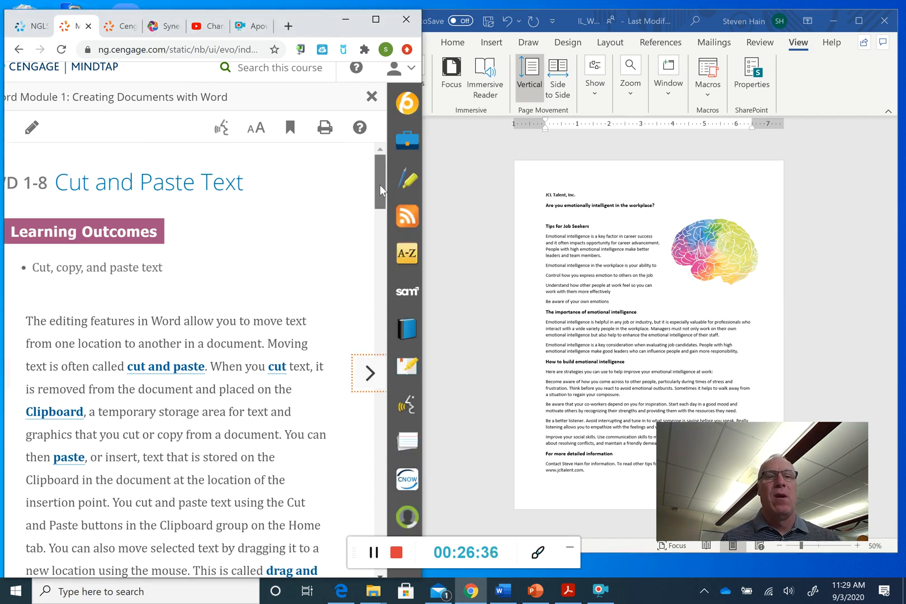
drag(380, 185, 384, 216)
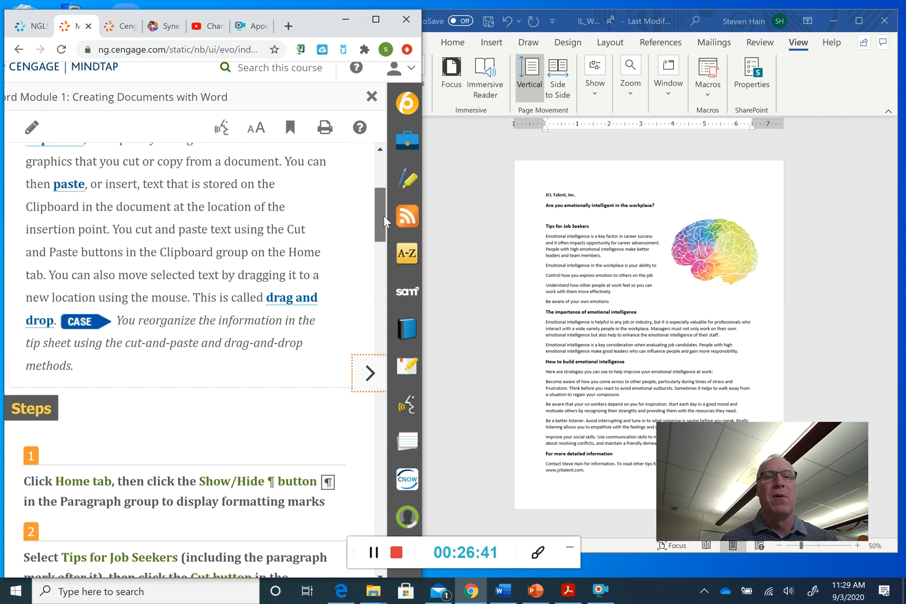
drag(384, 216, 382, 227)
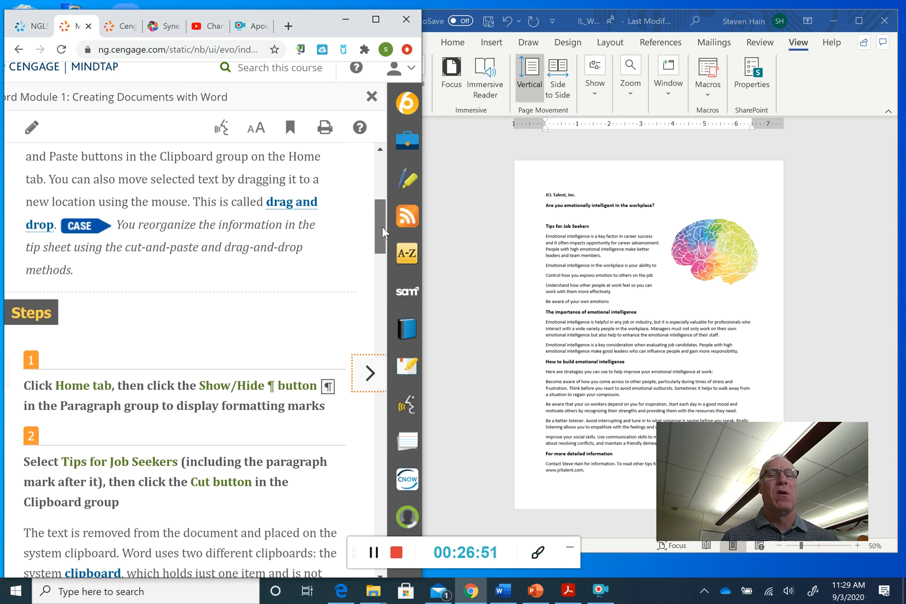
drag(382, 227, 382, 231)
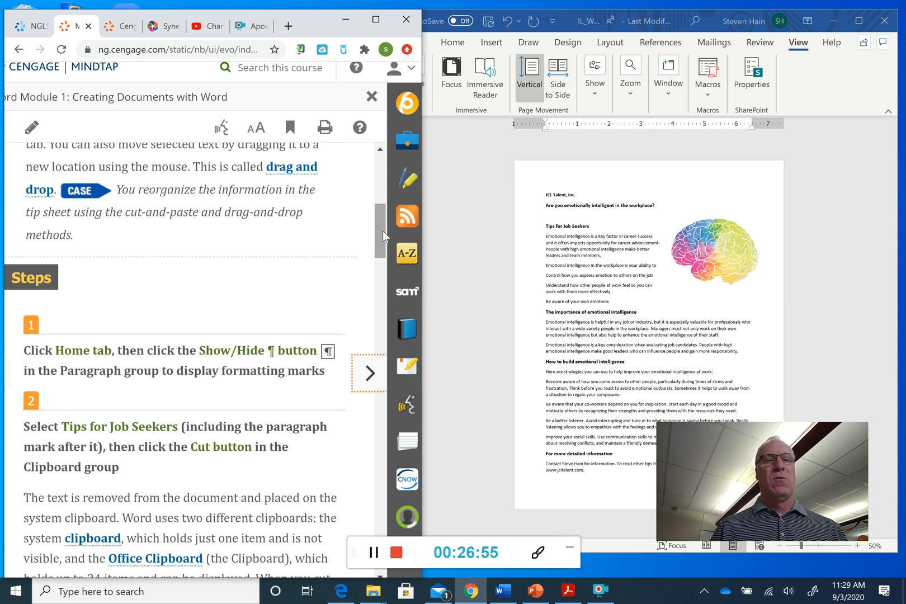
Following step 1 of the lesson, display the formatting marks in the Word document
click(476, 199)
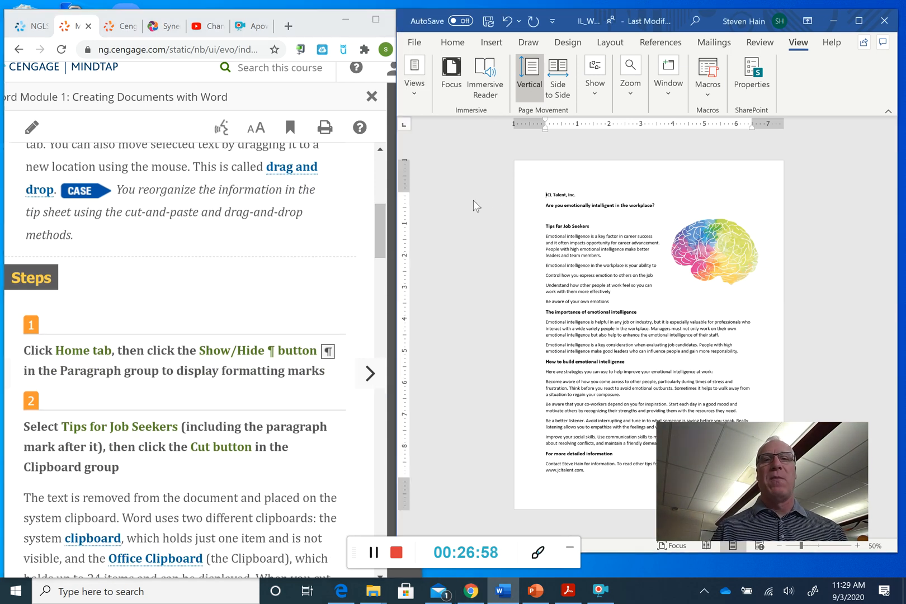
click(452, 45)
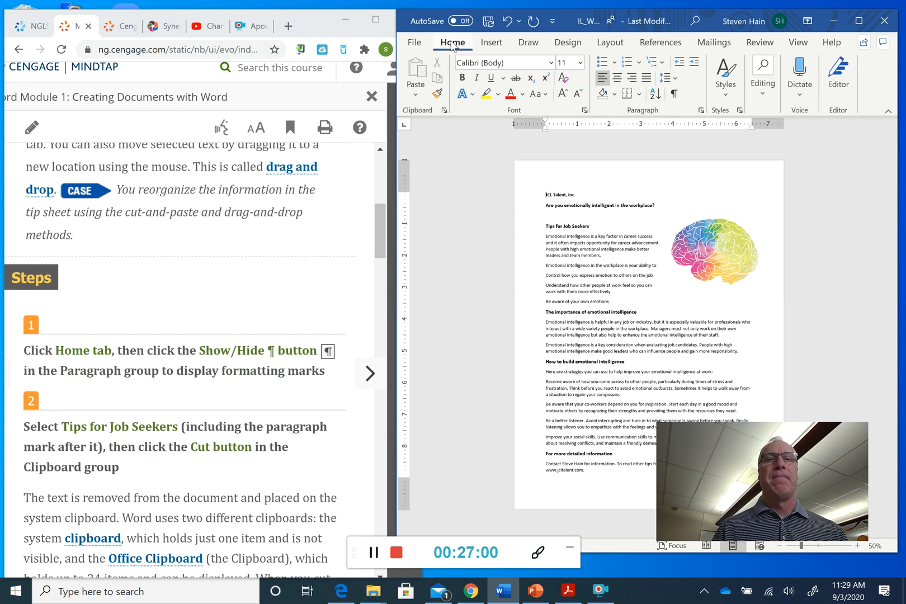
click(675, 94)
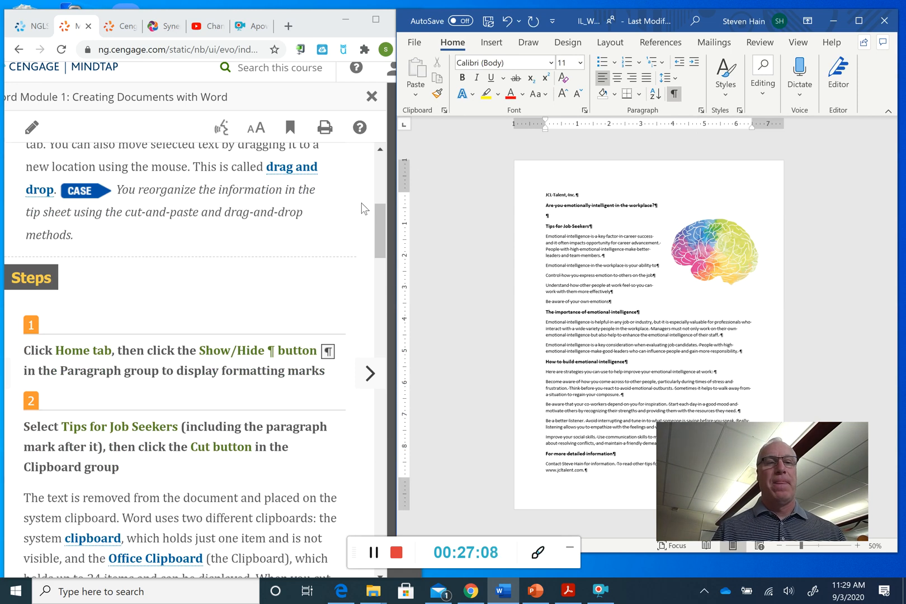
Following step 2, cut the Tips for Job Seekers heading together with its paragraph mark from the document
drag(377, 214, 378, 235)
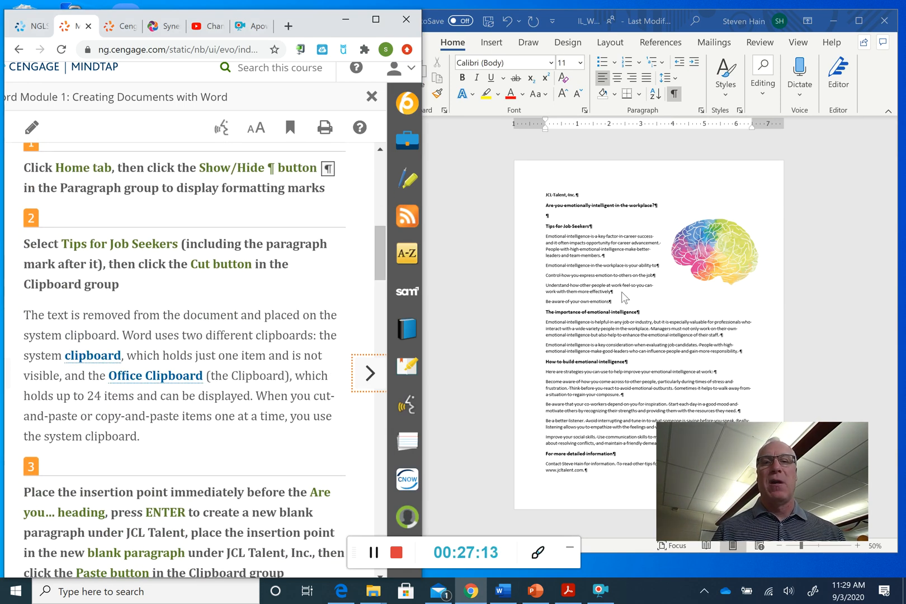
click(499, 331)
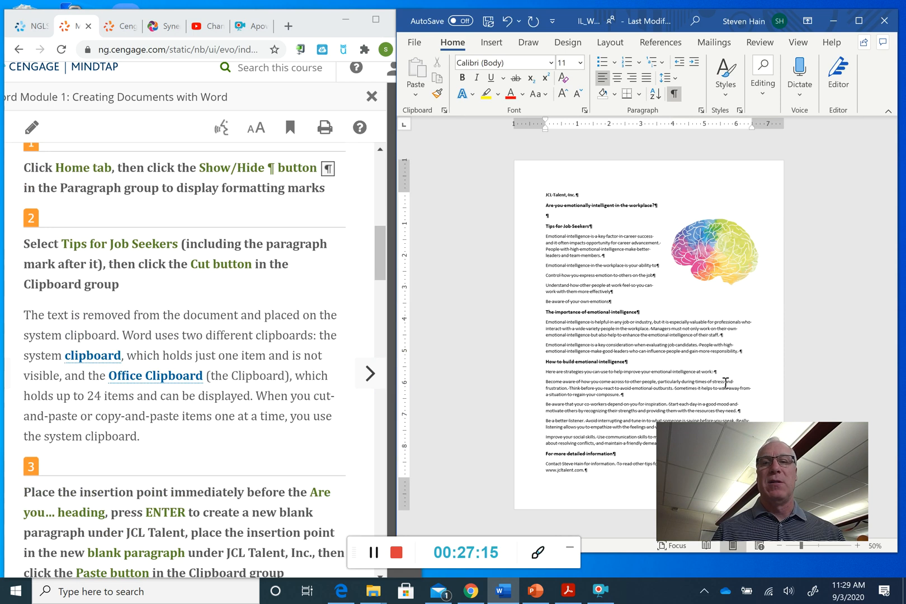
click(858, 545)
click(858, 545)
click(858, 545)
click(858, 545)
click(858, 545)
click(859, 545)
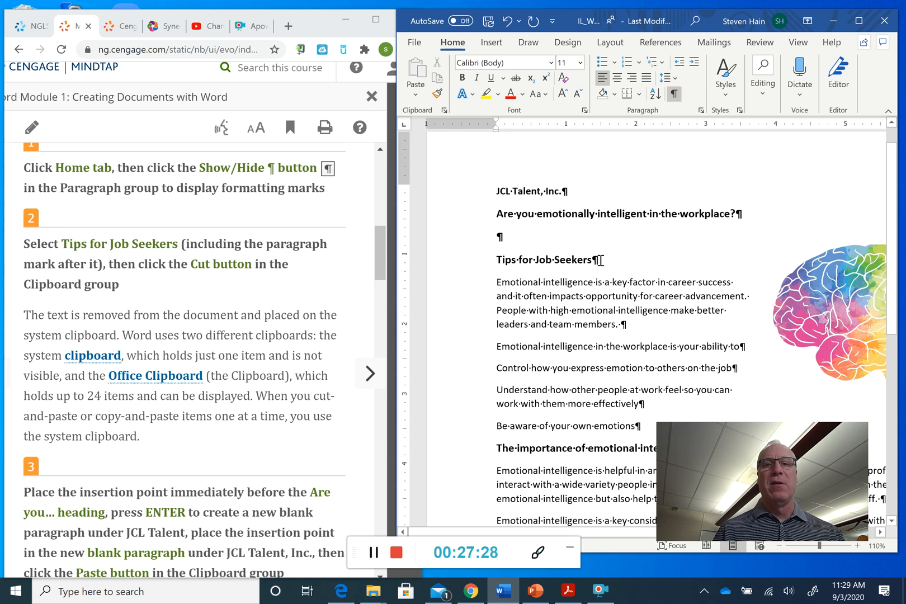
drag(598, 260, 566, 256)
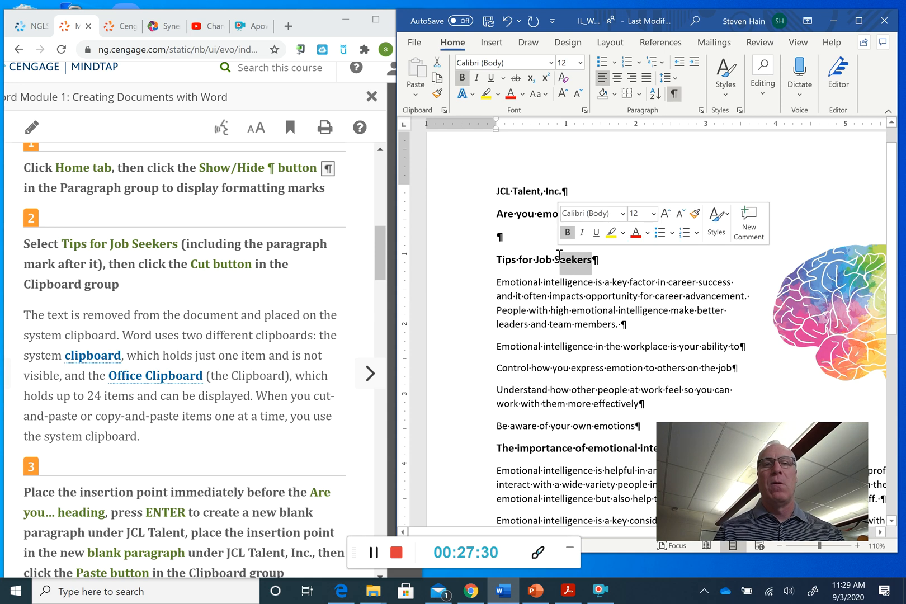
drag(600, 259, 510, 260)
key(ctrl+c)
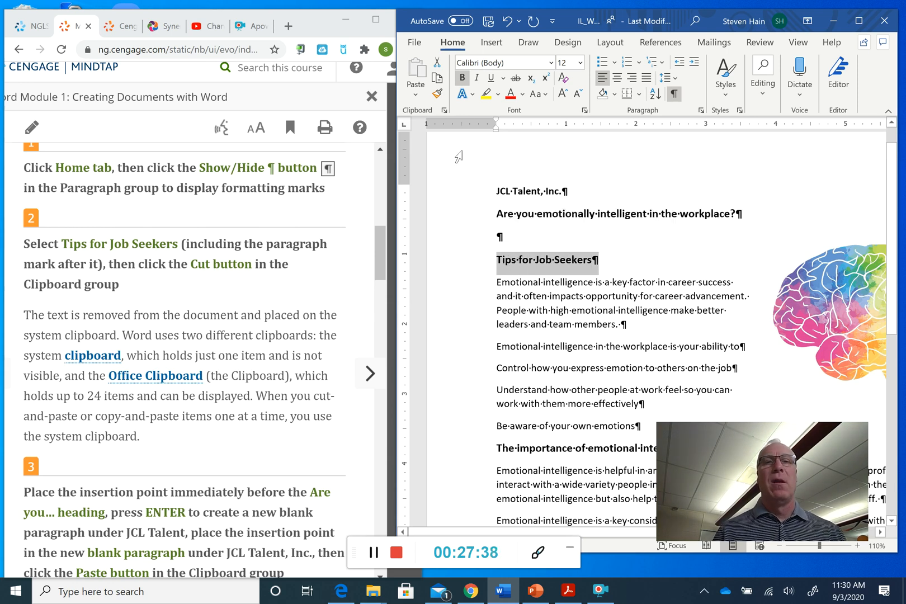
click(437, 62)
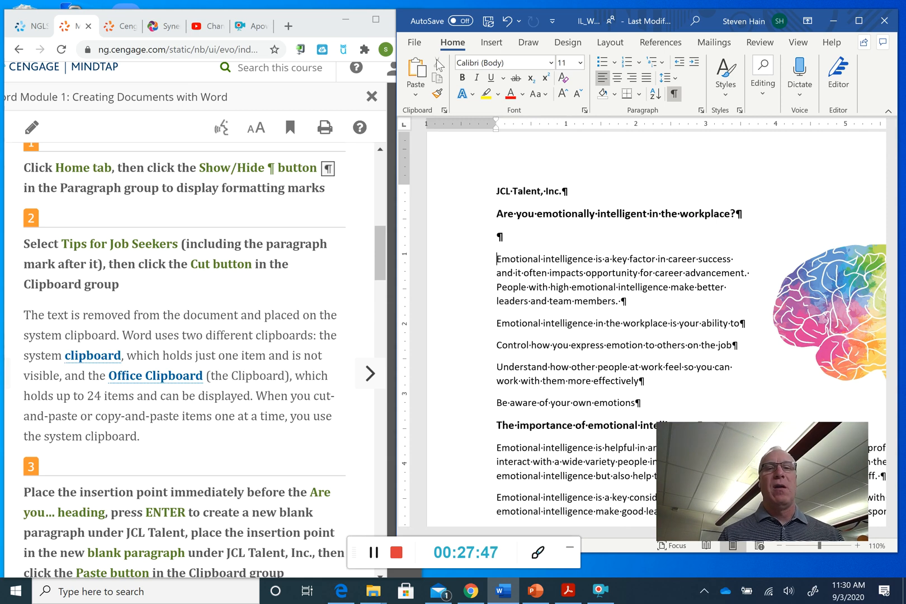
Following step 3, insert a blank paragraph before the "Are you emotionally intelligent in the workplace?" heading and paste the cut heading there
click(383, 228)
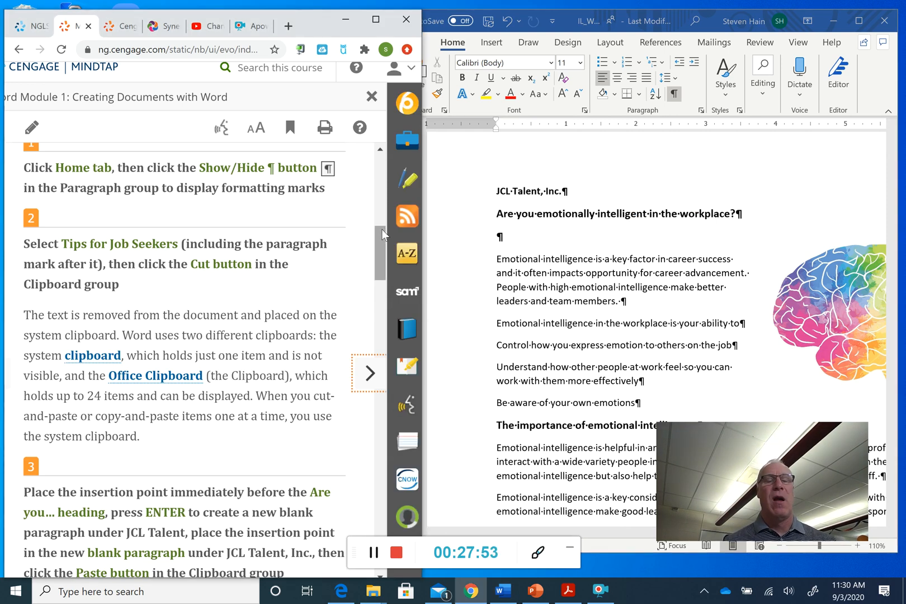
drag(381, 230, 380, 244)
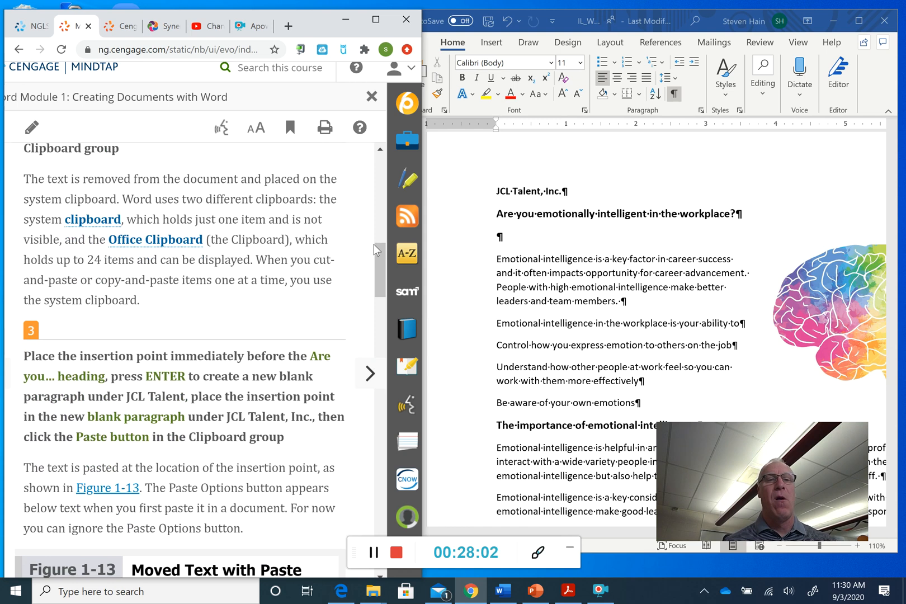
double_click(374, 244)
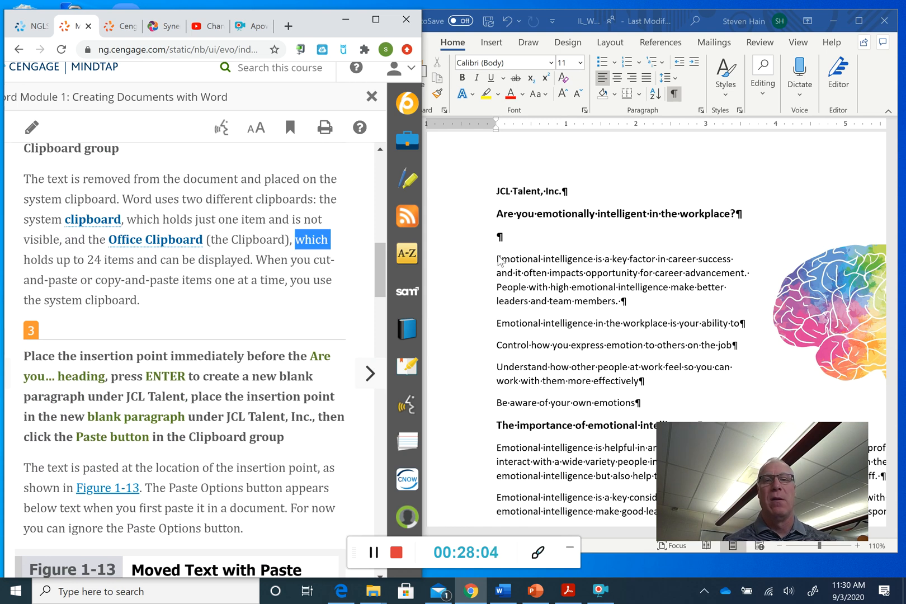
click(497, 215)
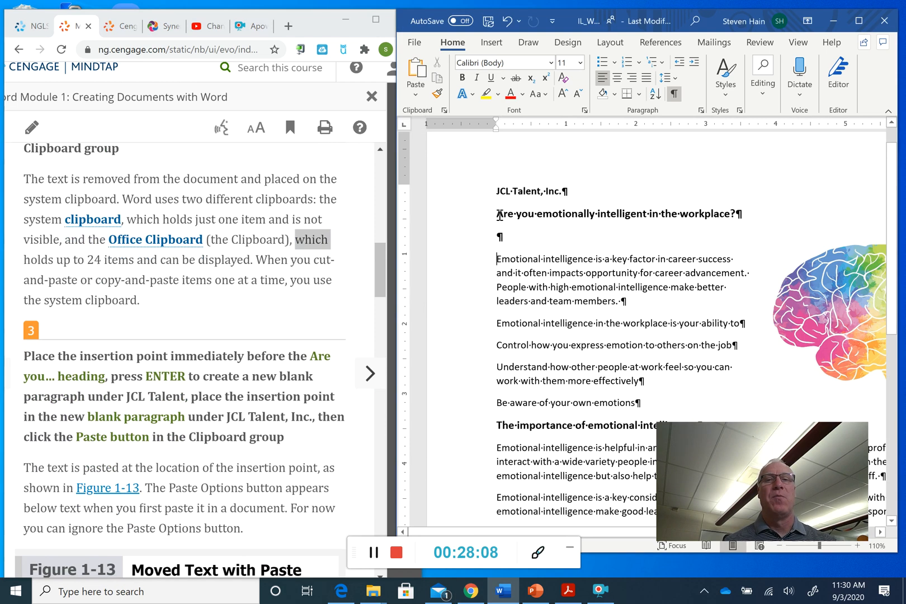
click(498, 213)
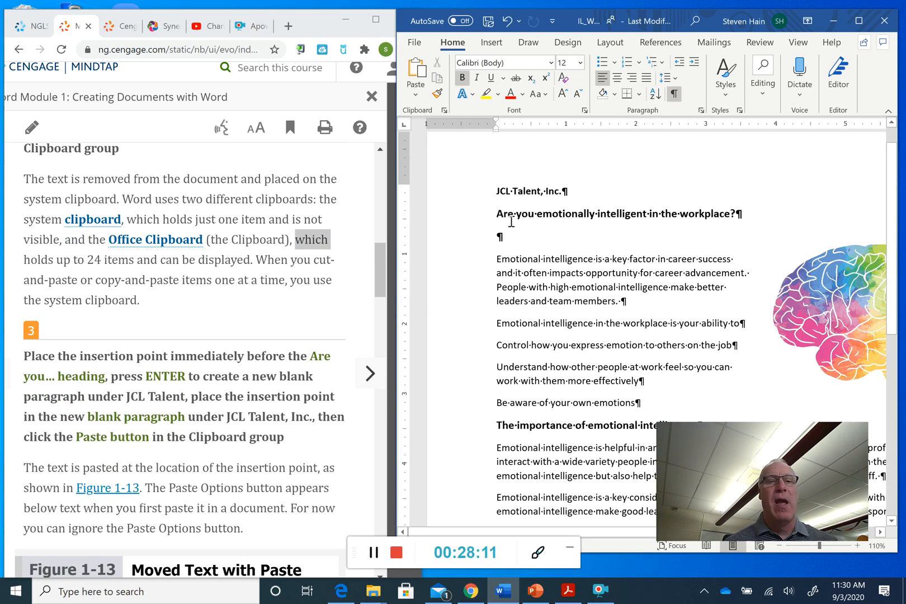
key(Return)
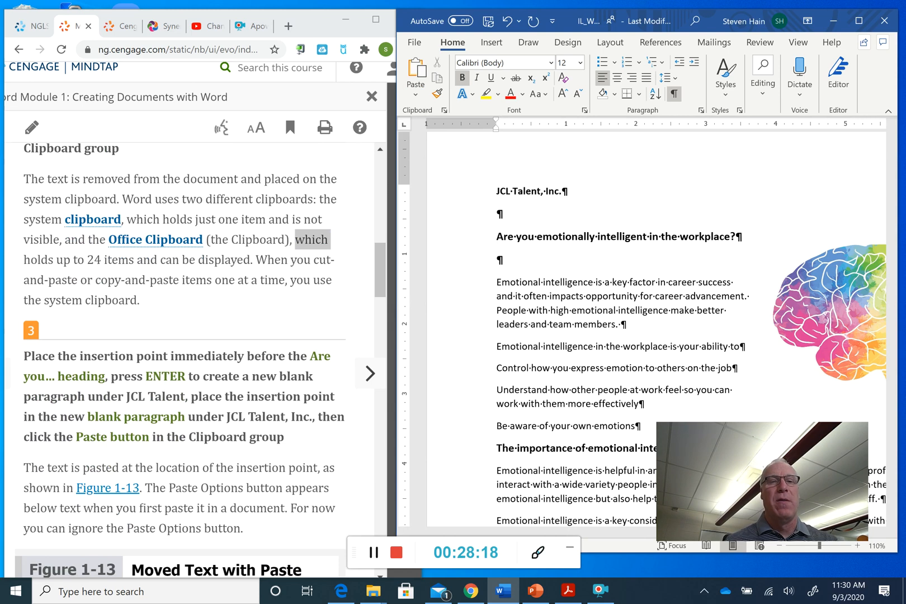
click(498, 211)
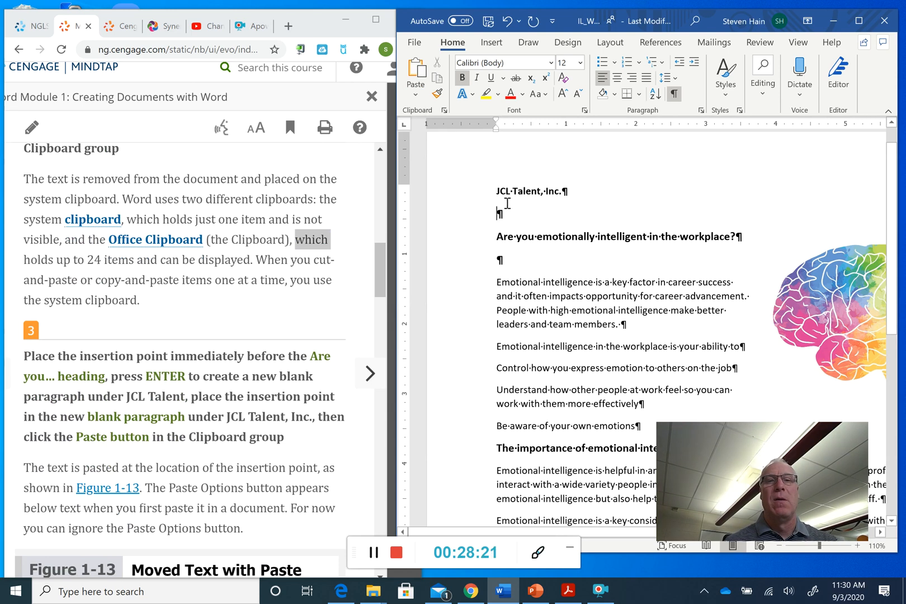
click(417, 70)
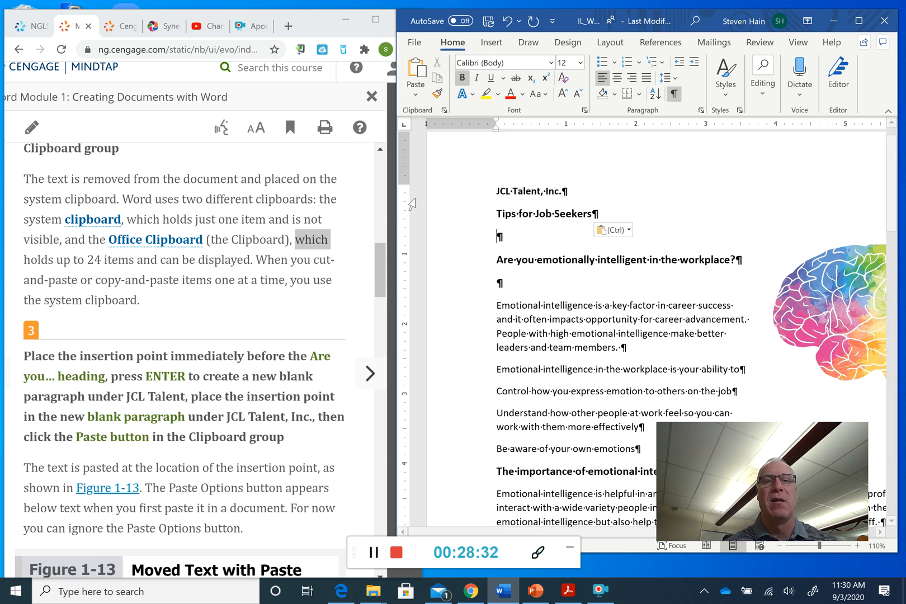
Following step 4, delete the blank paragraph below the "Are you emotionally intelligent in the workplace?" heading
drag(378, 253, 379, 283)
click(379, 283)
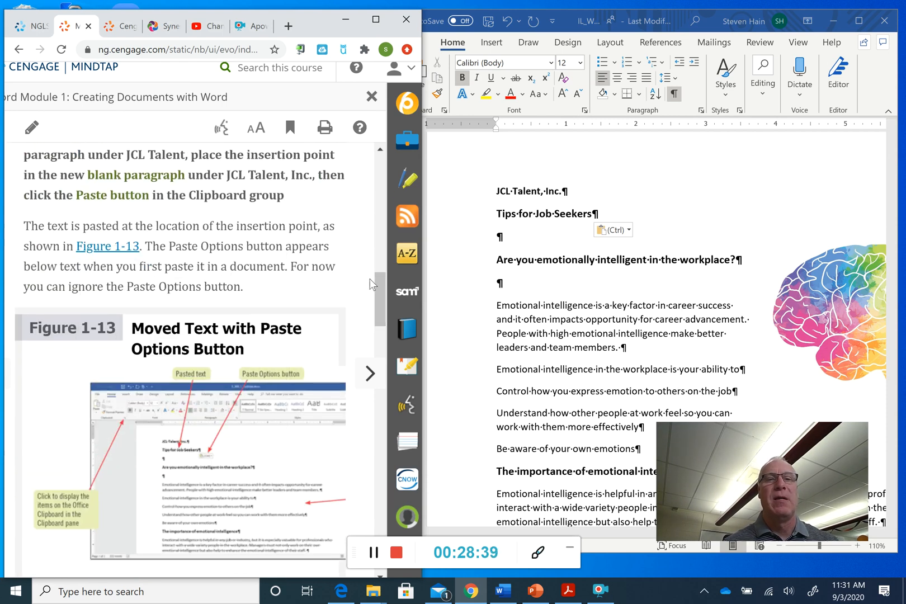
drag(377, 284, 384, 315)
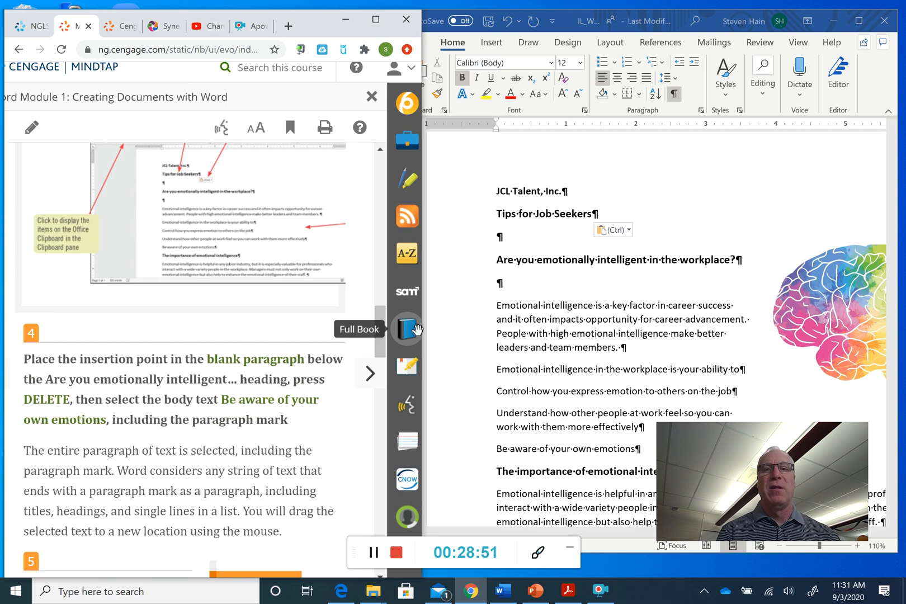
click(497, 283)
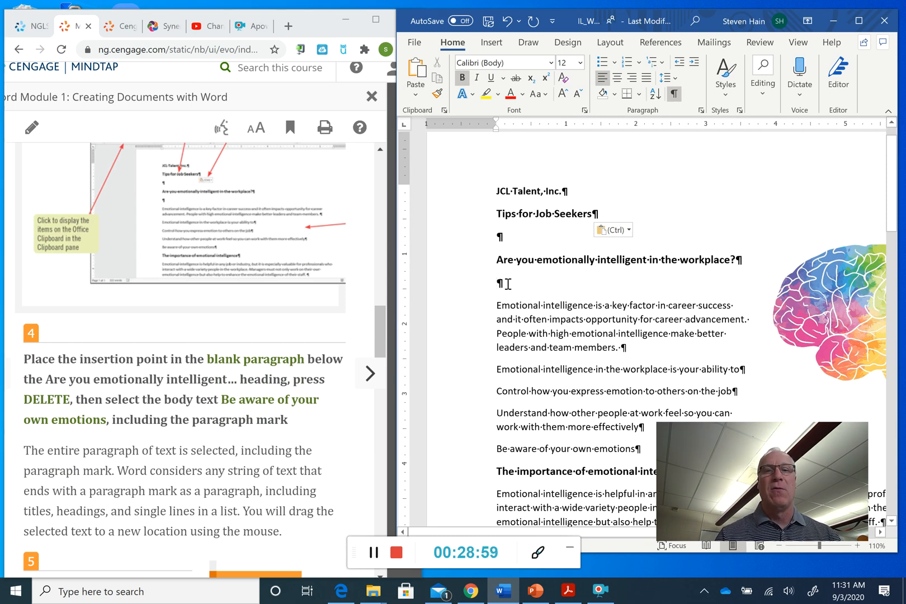
key(Delete)
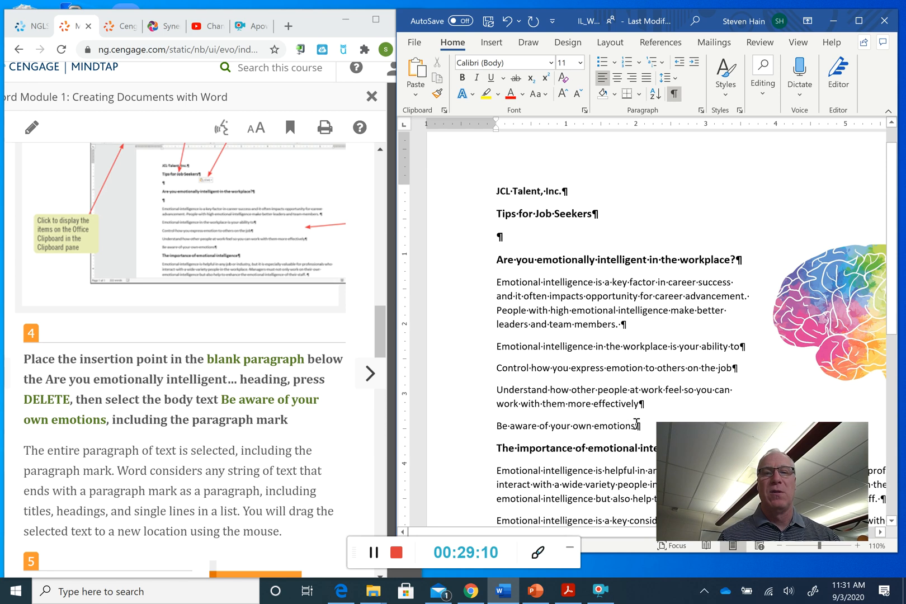
Following step 5, move the "Be aware of your own emotions" paragraph, including its paragraph mark, before "Control how you express emotion"
click(459, 428)
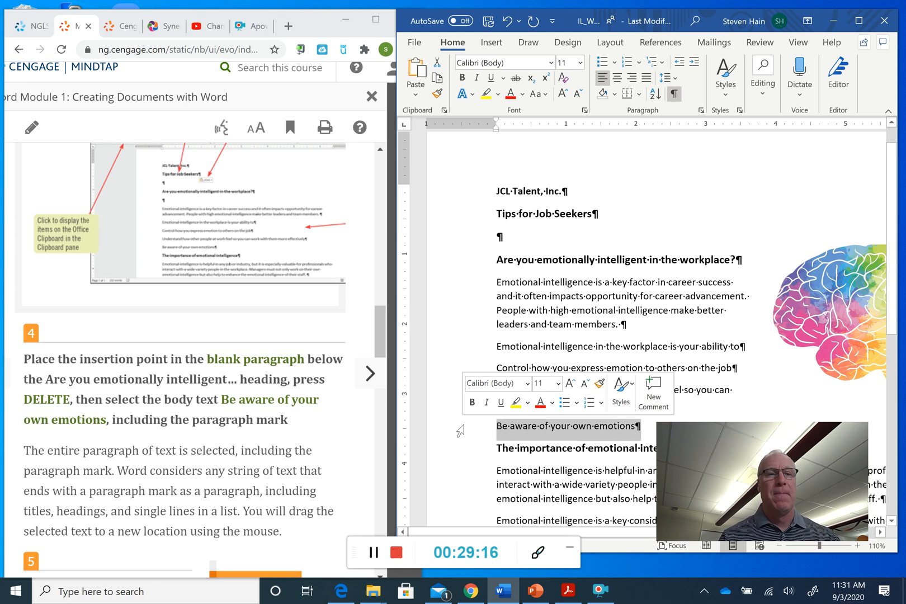
click(379, 337)
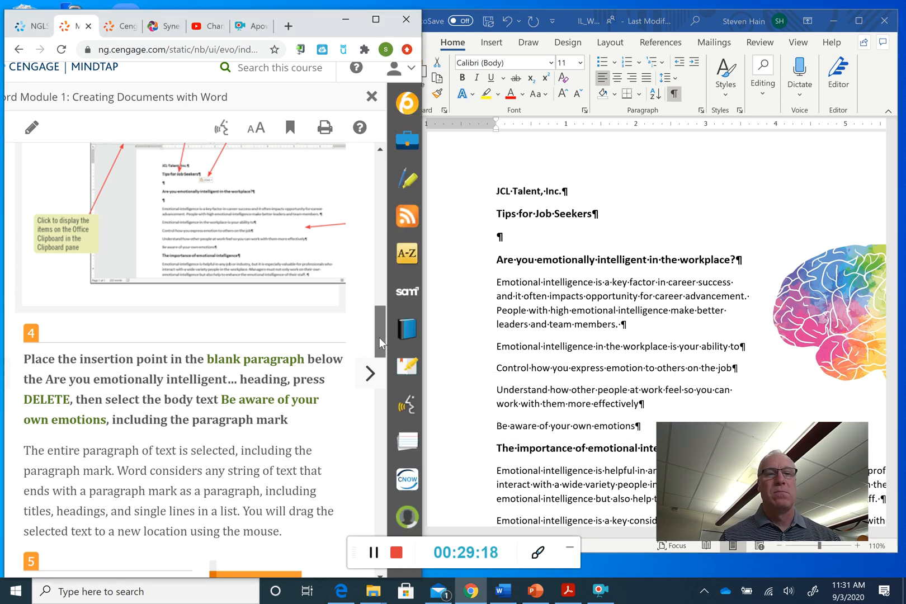
drag(379, 337, 382, 377)
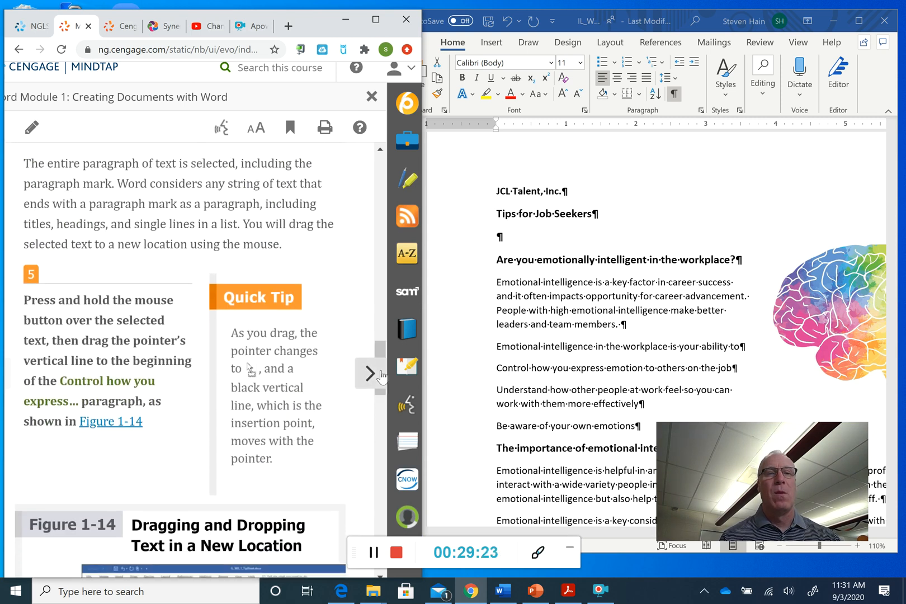
click(480, 429)
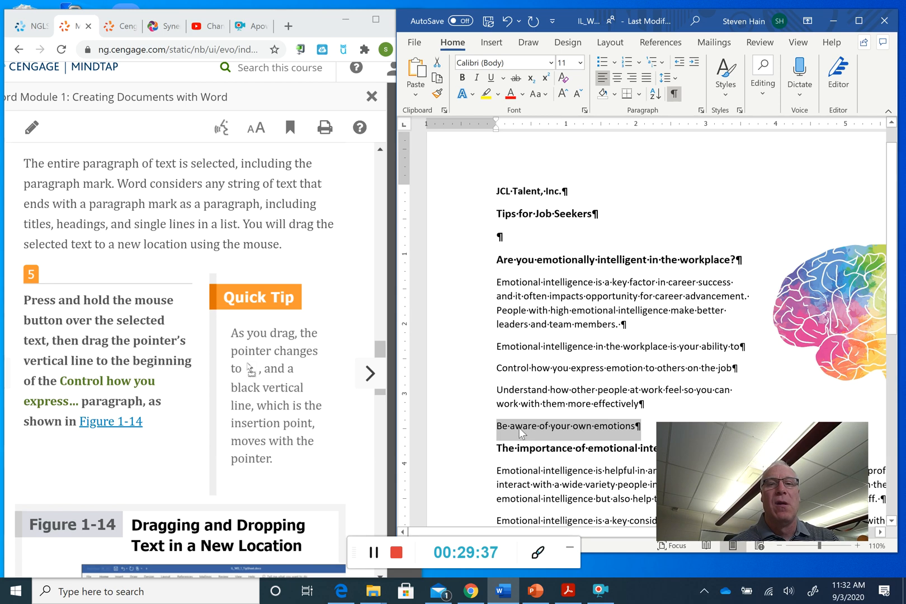
drag(526, 428, 498, 370)
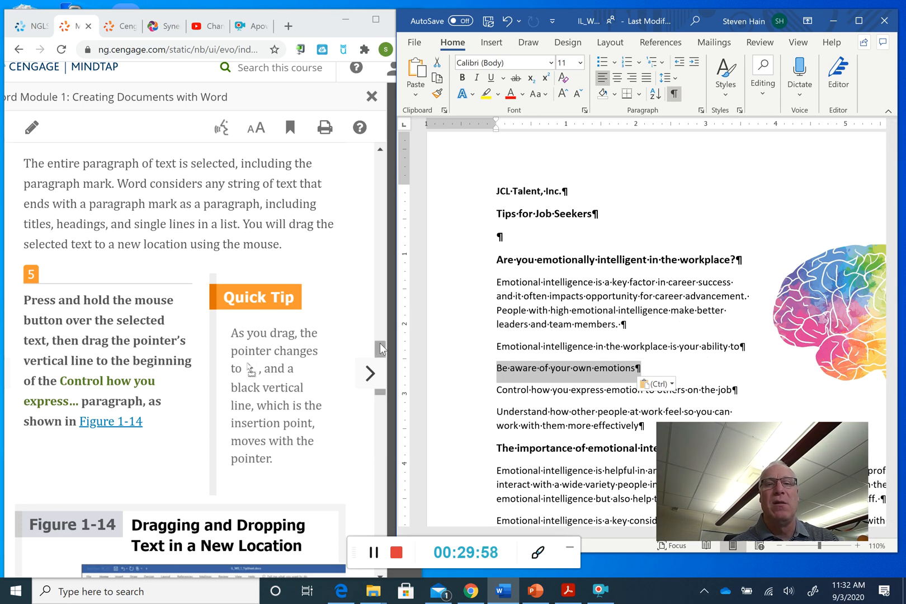
Read about the Undo, Redo and Repeat commands, then undo and redo the last paragraph move
drag(380, 343, 395, 416)
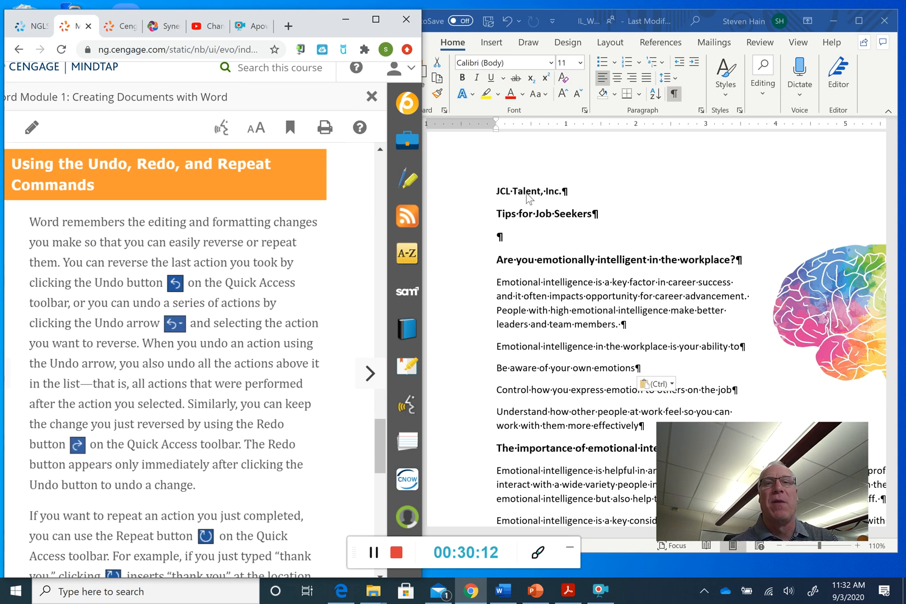
click(507, 26)
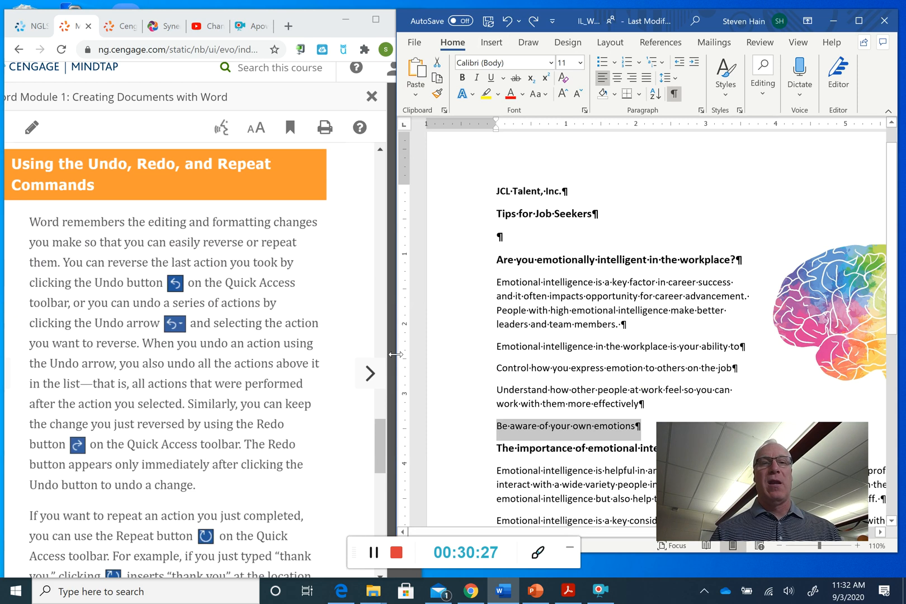
drag(375, 429, 378, 458)
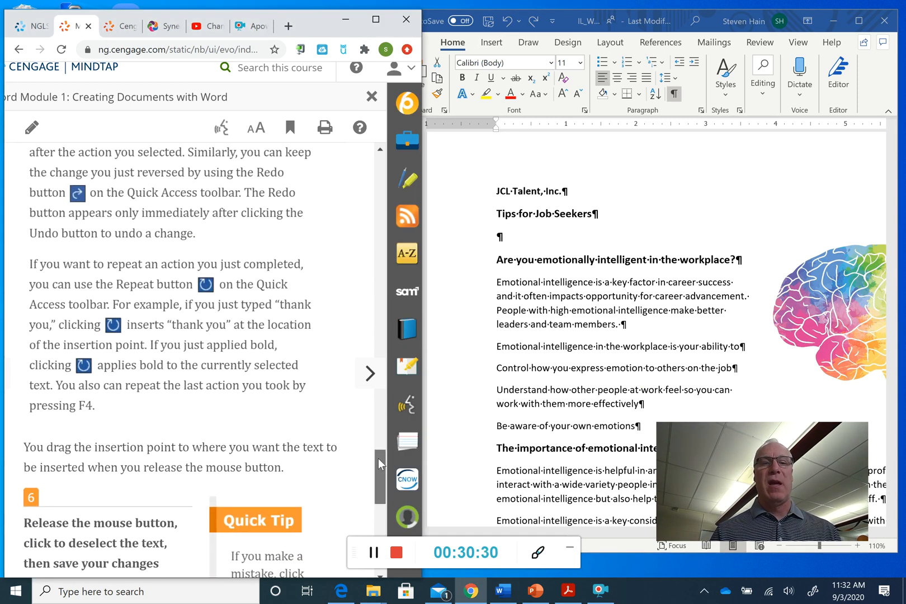
click(533, 23)
click(532, 22)
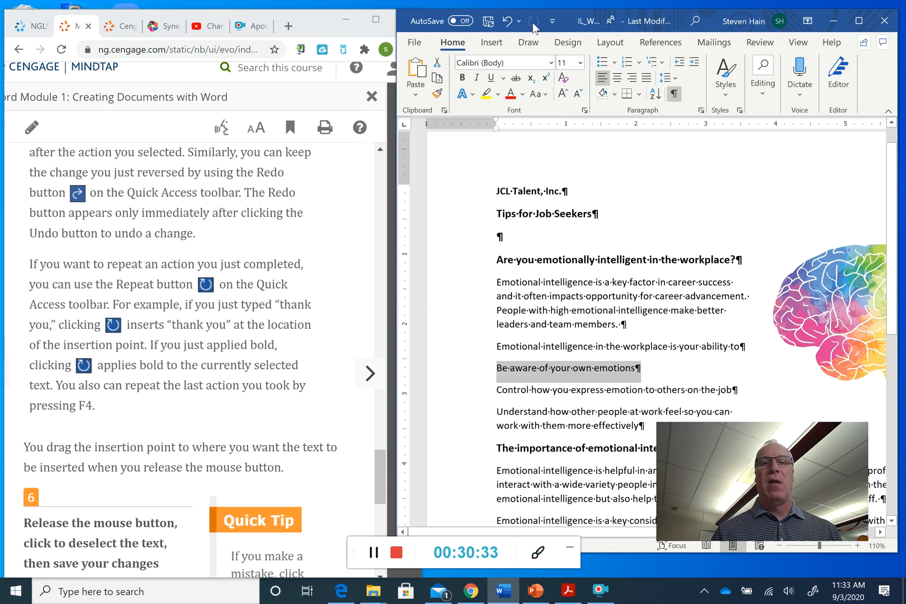
Deselect the moved paragraph and read on in the lesson to the section on highlighting text in a document
click(470, 282)
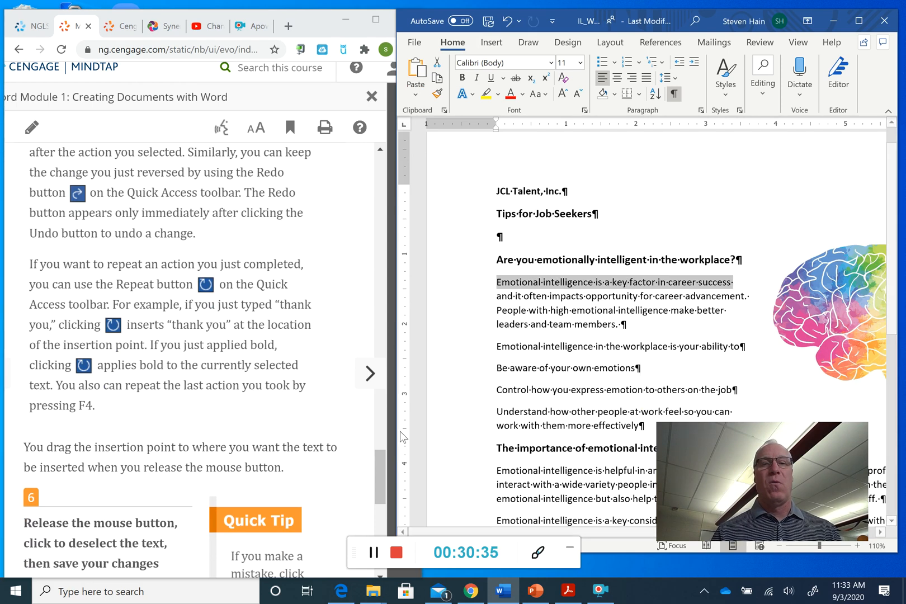
click(382, 472)
drag(382, 472, 385, 530)
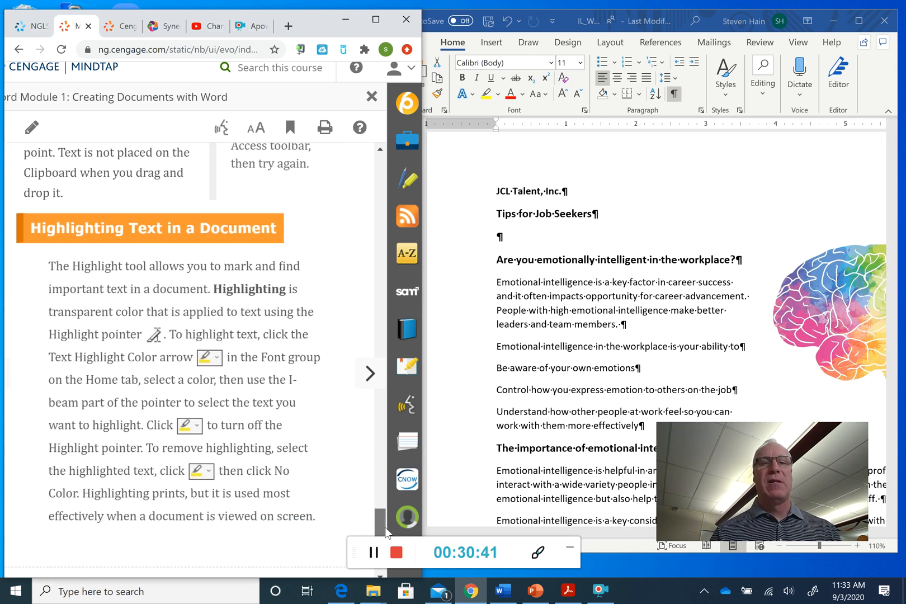